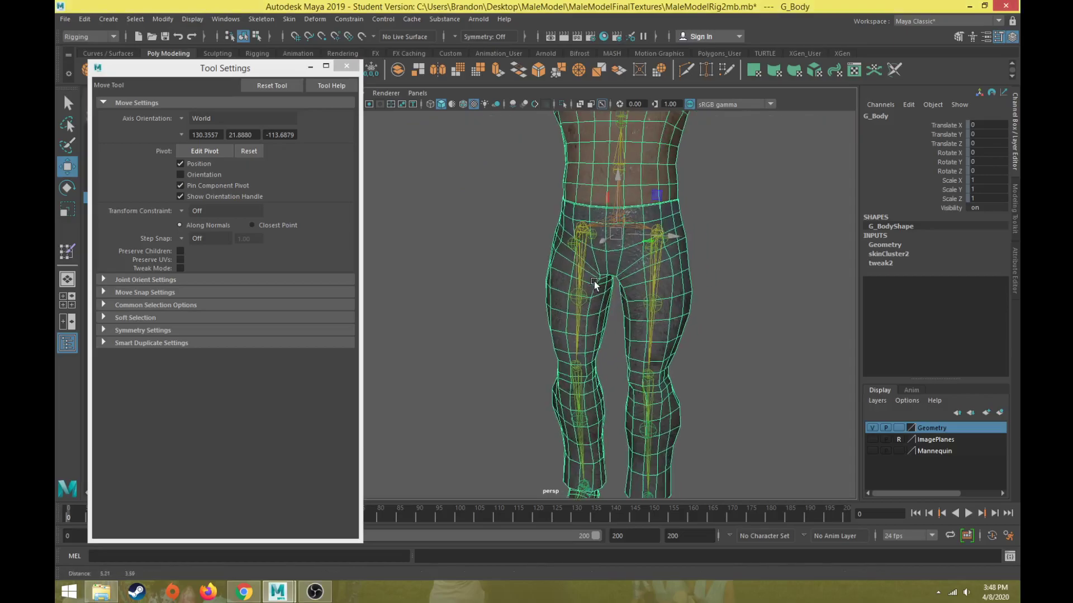
Step: Open the Paint Skin Weights tool for the body and flood the J_Pelvis influence with a value of 1
alt+middle_drag(645, 250, 598, 264)
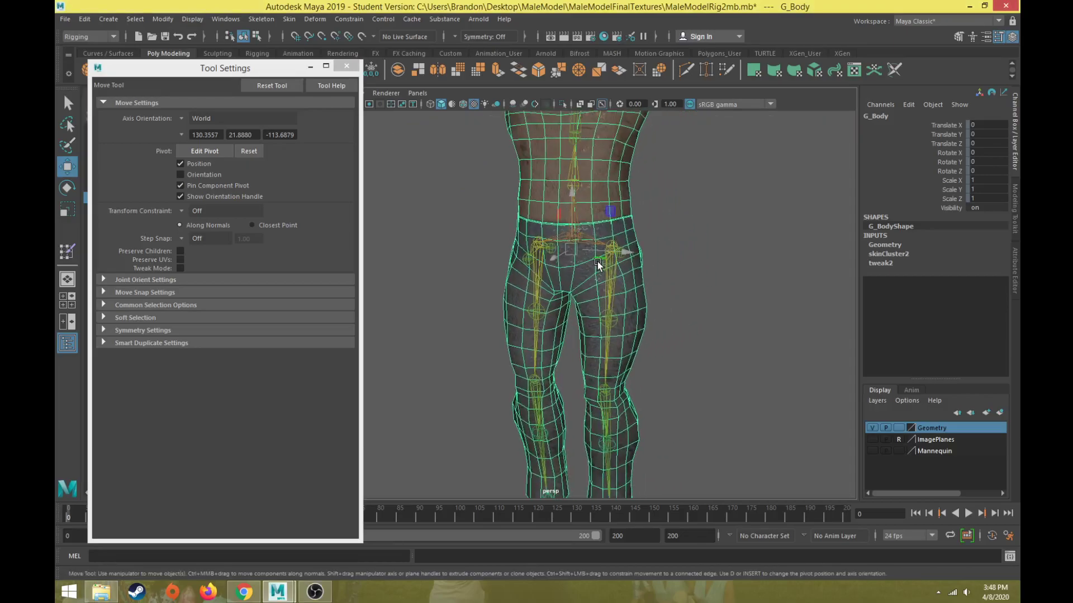
double_click(71, 253)
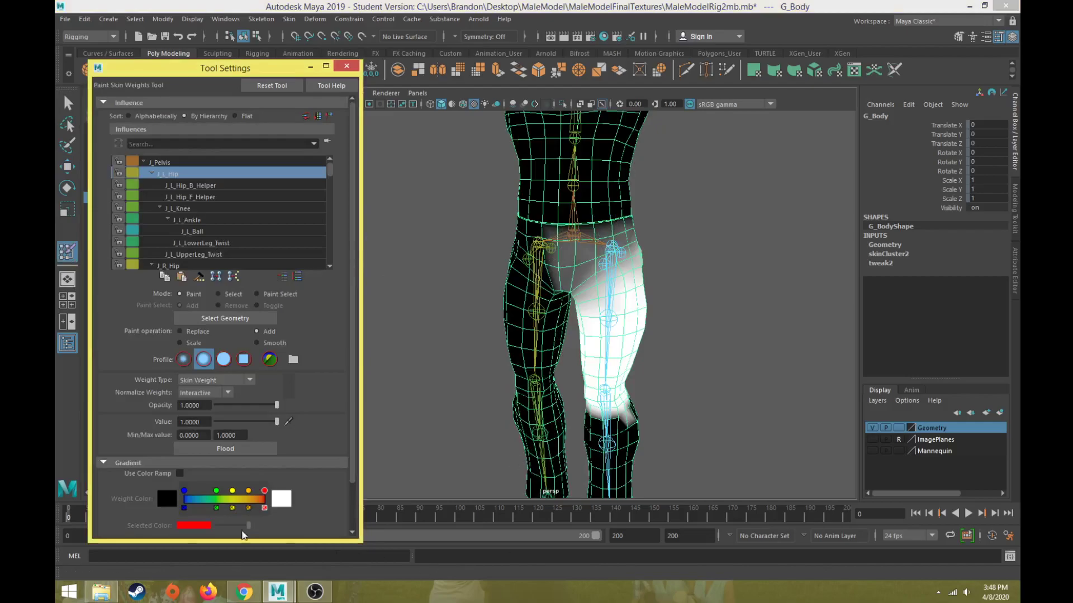
click(179, 160)
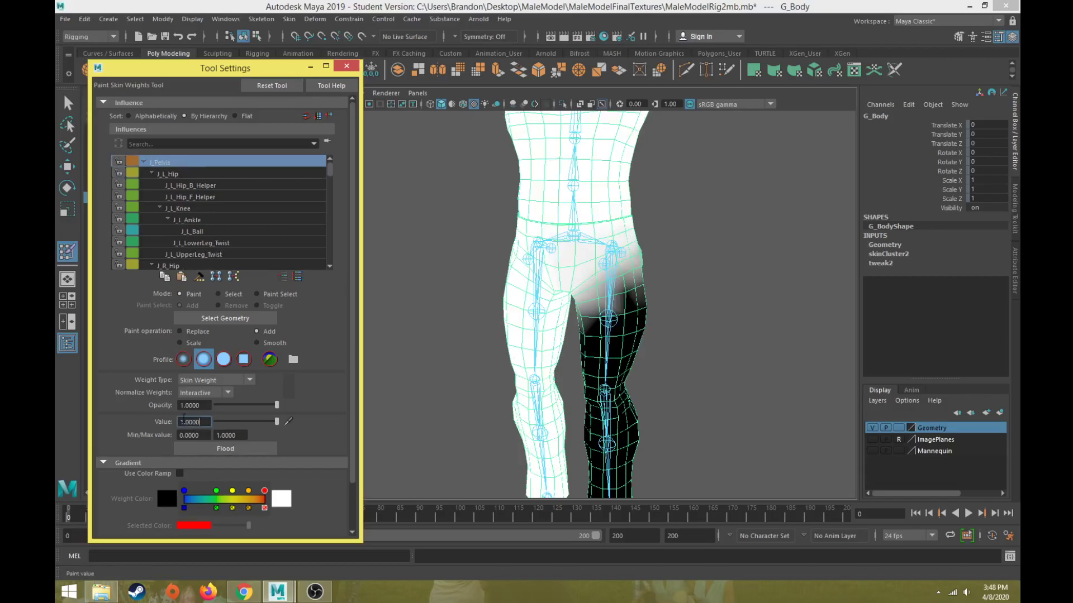
click(237, 447)
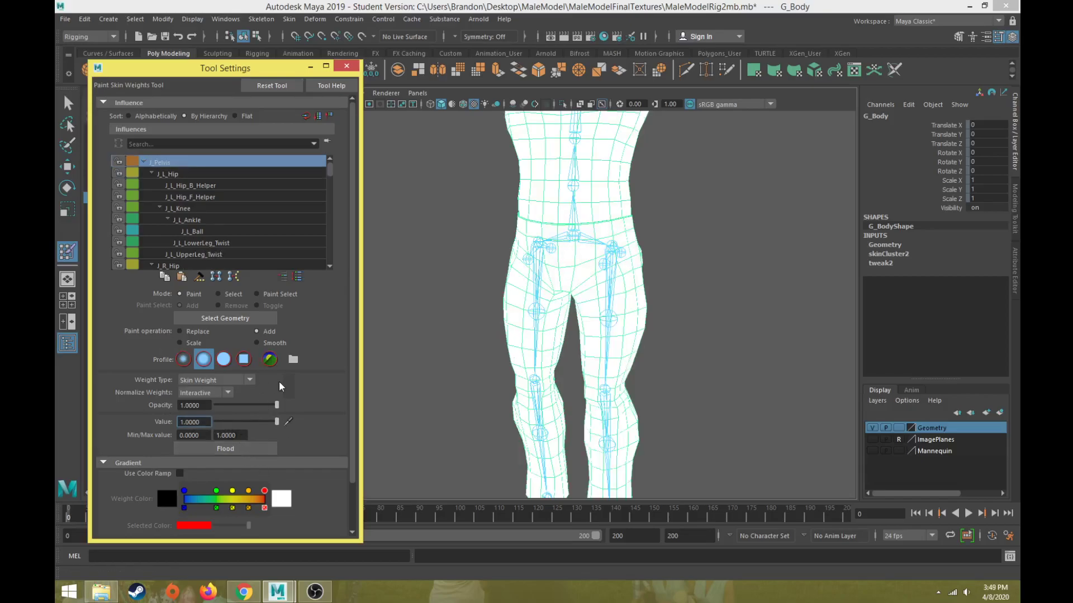
Step: Paint the J_L_Hip influence at value 1 in Add mode over the left leg from mid-thigh to ankle, covering all sides
click(184, 174)
scroll(447, 381, up, 3)
alt+middle_drag(503, 383, 500, 353)
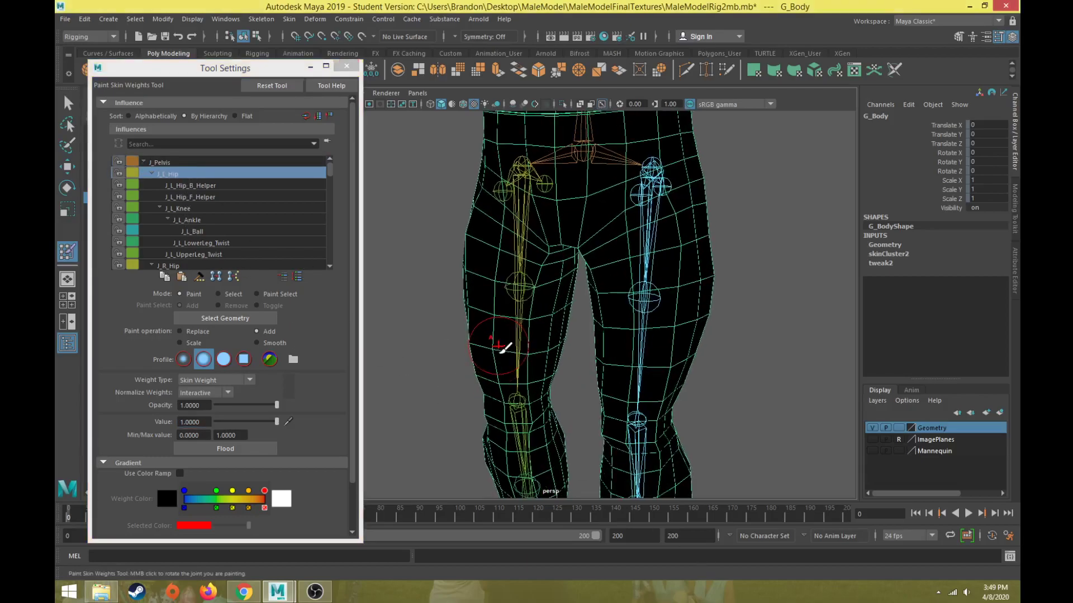
scroll(475, 361, down, 3)
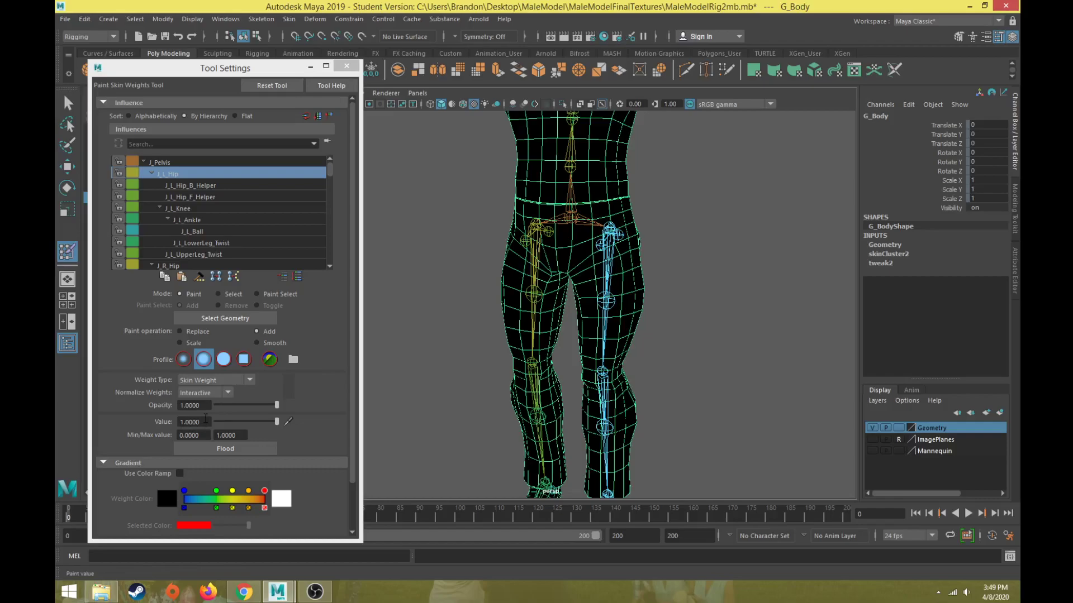
alt+middle_drag(671, 397, 612, 266)
mouse_move(612, 266)
alt+mouse_down()
mouse_move(617, 220)
mouse_move(621, 241)
mouse_move(598, 229)
mouse_move(604, 262)
mouse_move(587, 241)
mouse_move(601, 206)
mouse_move(581, 235)
mouse_move(587, 291)
mouse_move(611, 267)
mouse_move(625, 328)
mouse_move(592, 334)
mouse_move(581, 441)
mouse_move(550, 455)
alt+mouse_up()
mouse_move(551, 456)
alt+mouse_down()
mouse_move(569, 468)
mouse_move(584, 414)
mouse_move(578, 344)
alt+mouse_up()
mouse_move(566, 300)
alt+mouse_down()
mouse_move(613, 290)
mouse_move(804, 299)
mouse_move(797, 293)
alt+mouse_up()
mouse_move(519, 278)
mouse_down()
mouse_move(519, 345)
mouse_move(546, 288)
mouse_move(517, 221)
mouse_up()
alt+middle_drag(519, 332, 551, 273)
alt+drag(551, 274, 651, 296)
mouse_move(543, 287)
alt+mouse_down()
mouse_move(501, 277)
mouse_move(507, 327)
mouse_move(519, 297)
alt+mouse_up()
alt+right_drag(485, 332, 693, 260)
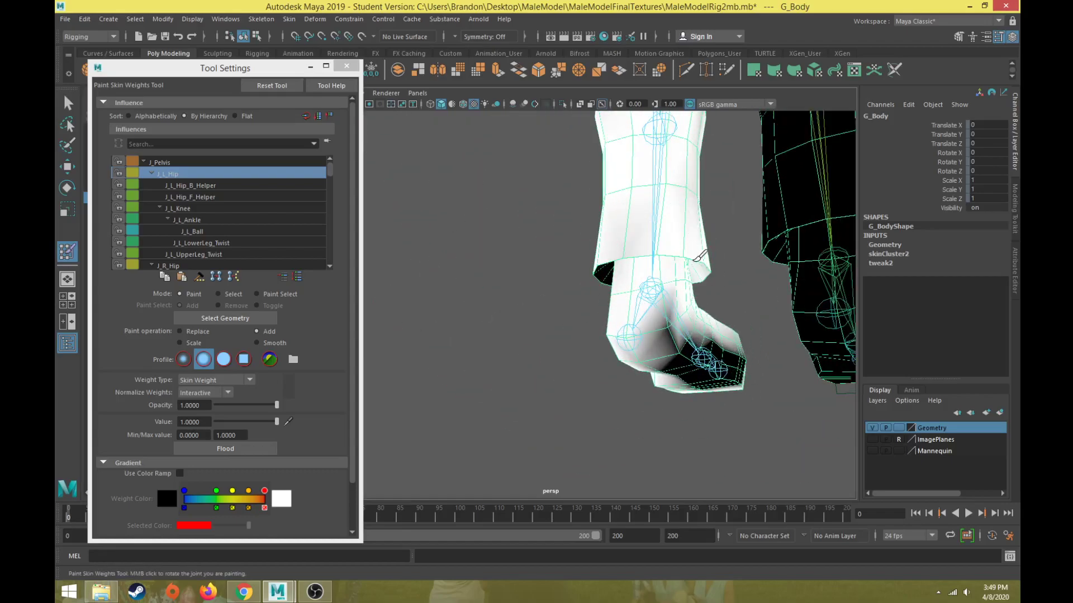
Step: Extend the full-value J_L_Hip weight over the left foot, including the toes and sole
mouse_move(630, 284)
mouse_down()
mouse_move(678, 329)
mouse_move(730, 355)
mouse_up()
alt+right_drag(622, 367, 590, 364)
mouse_move(609, 414)
alt+mouse_down()
mouse_move(621, 293)
mouse_move(731, 261)
mouse_move(831, 283)
mouse_move(828, 265)
alt+mouse_up()
mouse_move(433, 297)
alt+mouse_down()
mouse_move(417, 328)
mouse_move(522, 360)
mouse_move(474, 357)
alt+mouse_up()
mouse_move(484, 294)
alt+mouse_down()
mouse_move(452, 424)
mouse_move(374, 373)
mouse_move(536, 246)
mouse_move(683, 212)
mouse_move(558, 265)
mouse_move(546, 283)
alt+mouse_up()
Step: Play the animation to check the left leg for vertices that do not follow, and return to frame 0
scroll(545, 284, down, 6)
scroll(545, 284, down, 4)
alt+middle_drag(546, 284, 545, 347)
alt+drag(546, 346, 513, 362)
alt+middle_drag(513, 362, 594, 381)
key(alt+v)
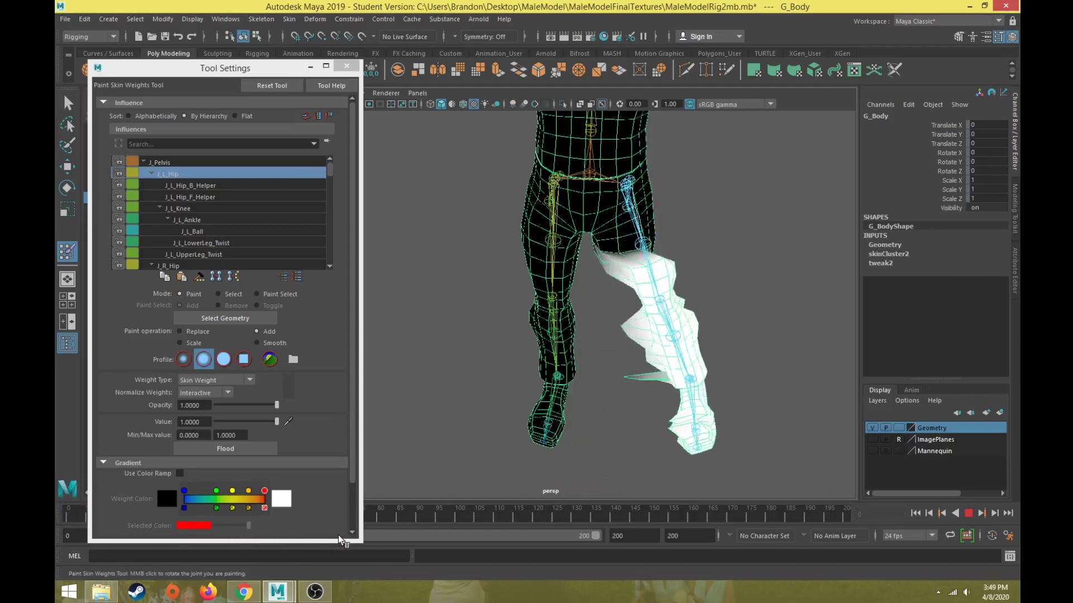
key(alt+v)
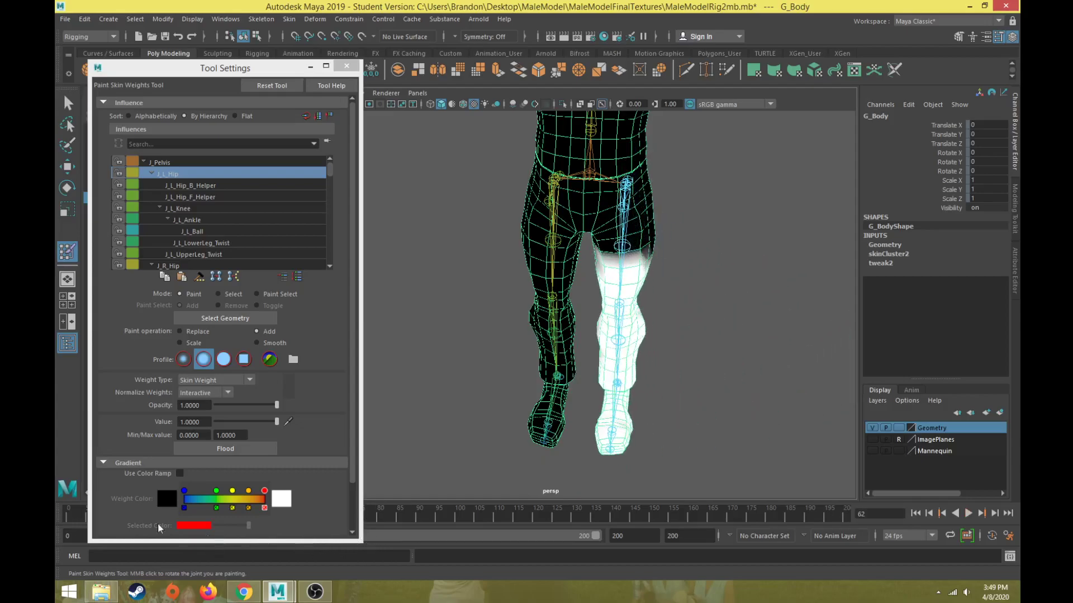
click(70, 518)
Step: Paint full J_L_Hip weight onto the missed areas of the left lower leg and foot, working from underneath
scroll(685, 407, up, 5)
alt+drag(671, 400, 598, 315)
scroll(632, 391, down, 6)
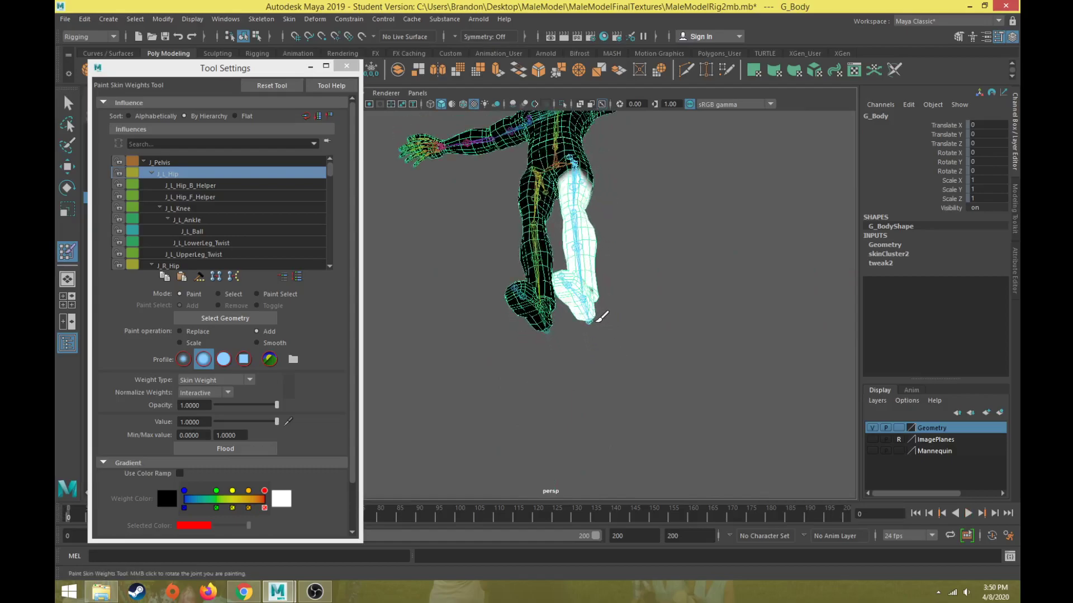
scroll(598, 315, up, 6)
alt+middle_drag(597, 324, 548, 350)
alt+drag(548, 349, 525, 329)
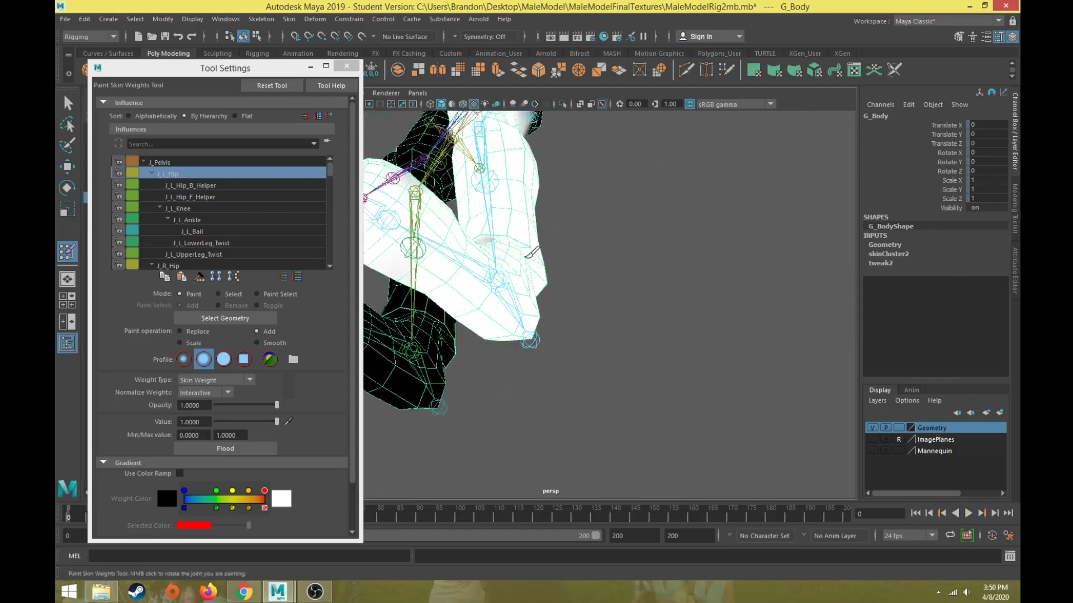
alt+drag(503, 241, 531, 320)
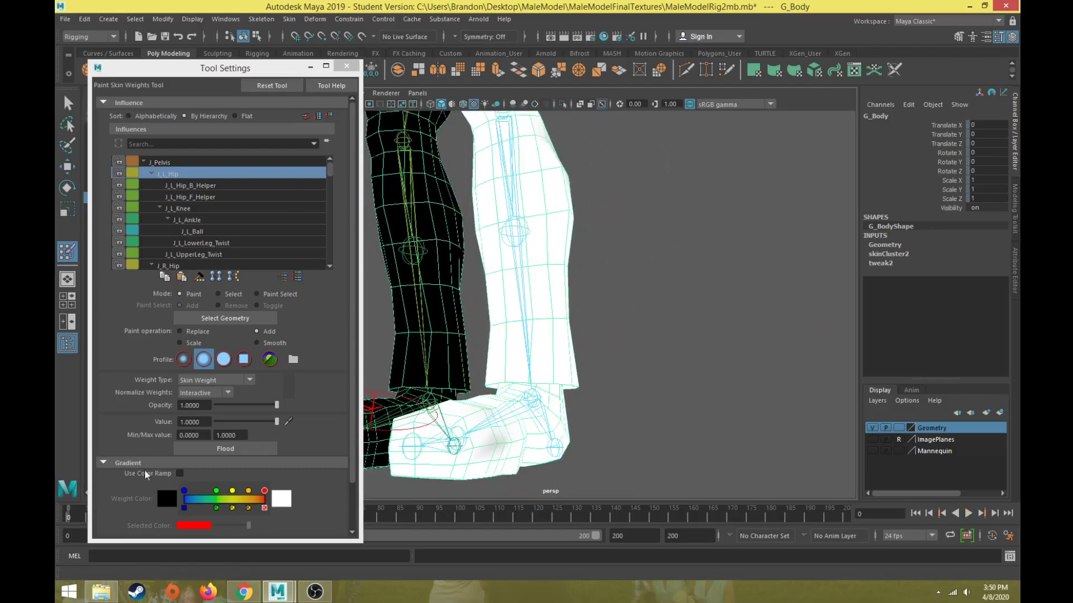
Step: Scrub and play the animation to examine how the left leg deforms from behind
drag(65, 517, 113, 514)
scroll(460, 316, down, 6)
alt+drag(460, 317, 469, 374)
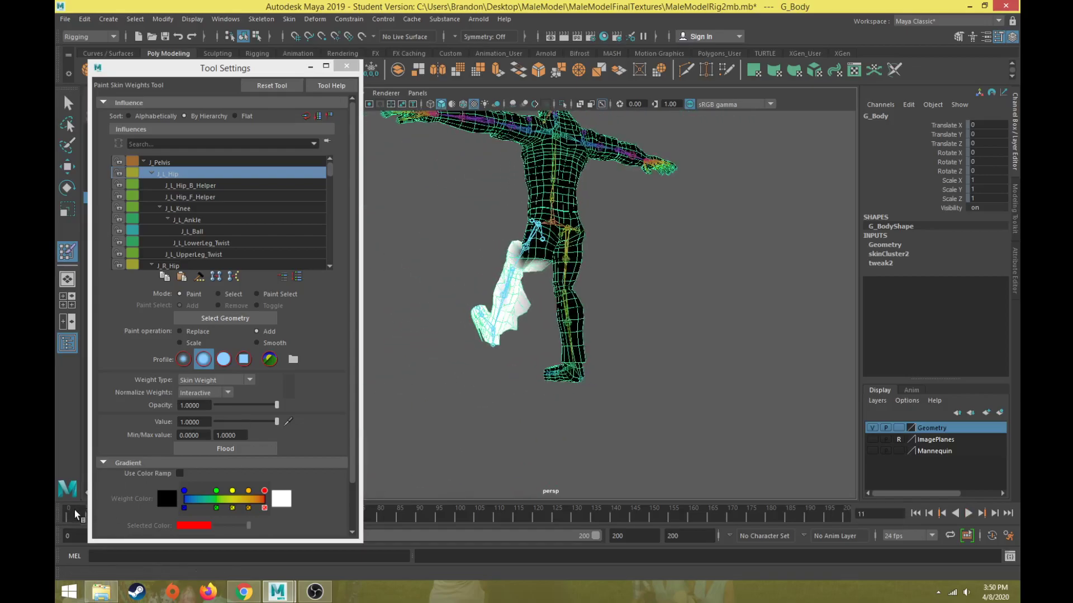
key(alt+v)
key(alt+v)
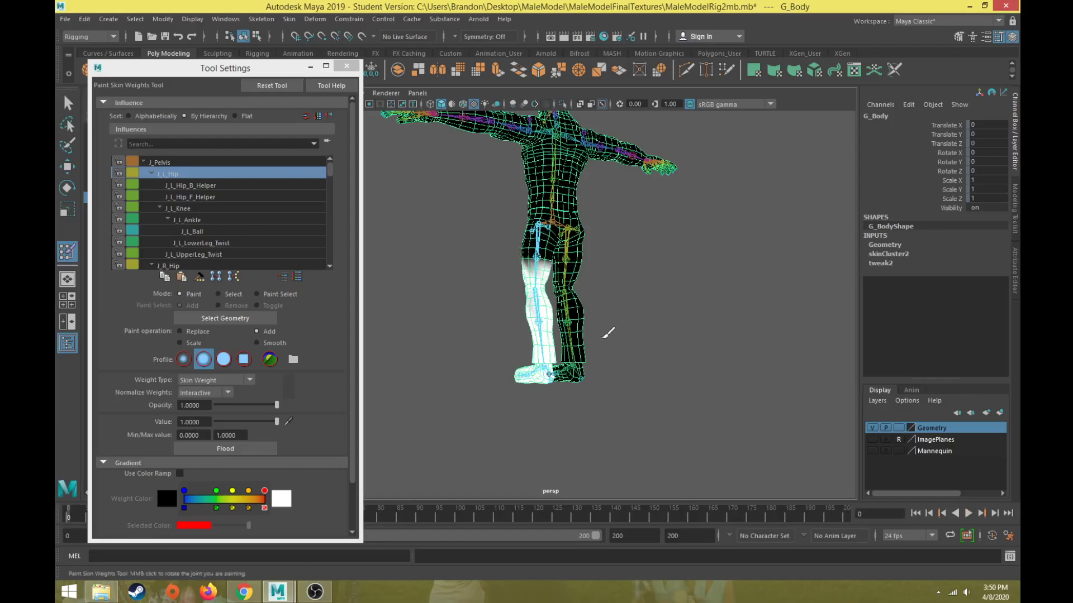
Step: Fill the remaining gaps in J_L_Hip weight on the back of the left leg and around the foot and ankle
scroll(508, 369, up, 5)
mouse_move(532, 350)
alt+mouse_down()
mouse_move(500, 354)
mouse_move(501, 342)
mouse_move(519, 366)
alt+mouse_up()
alt+drag(499, 418, 541, 357)
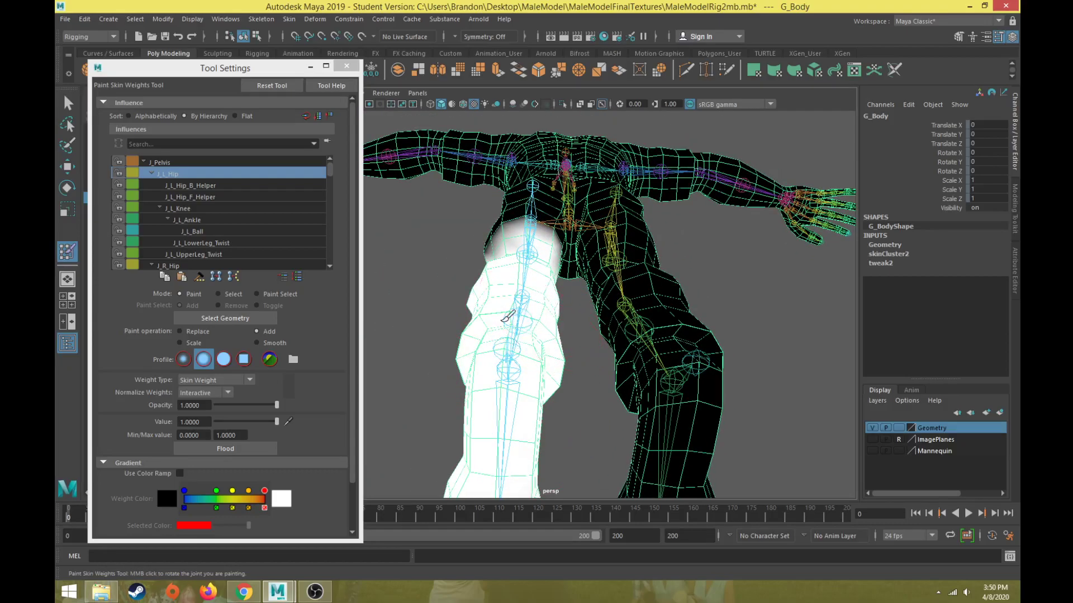
alt+drag(529, 419, 679, 283)
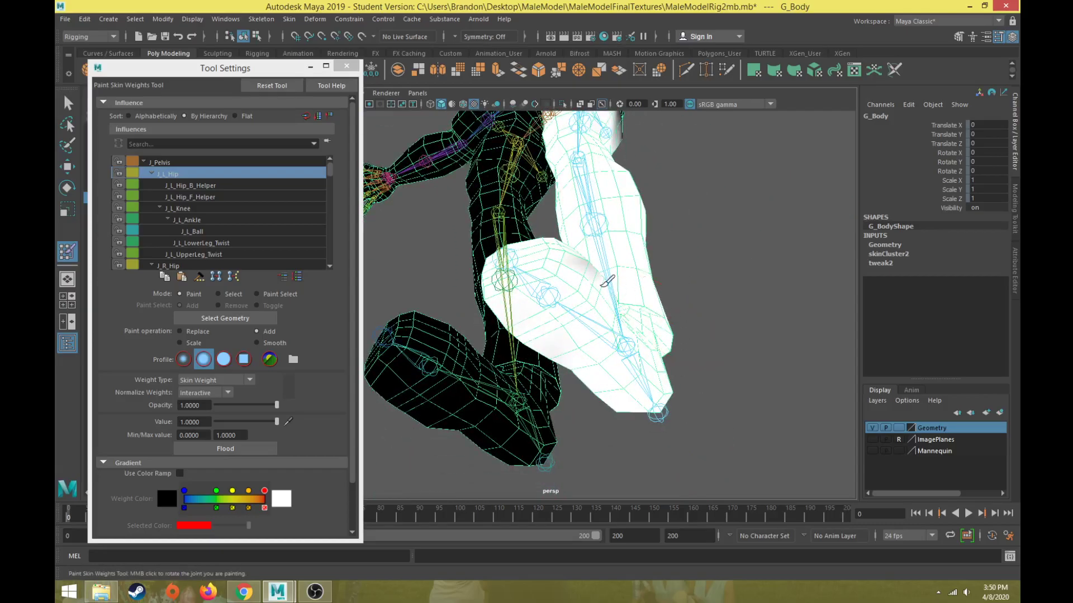
mouse_move(618, 318)
alt+mouse_down()
mouse_move(486, 313)
mouse_move(774, 326)
mouse_move(685, 313)
mouse_move(642, 328)
mouse_move(607, 313)
alt+mouse_up()
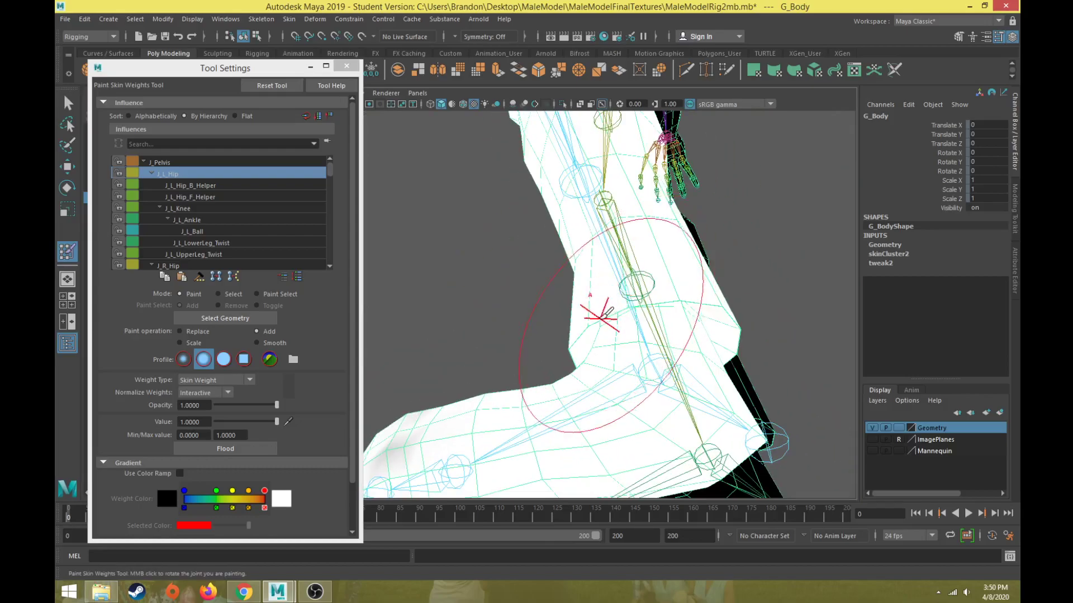
Step: Scrub through the leg motion around frame 91 and play it to examine the left leg and foot for stray vertices
scroll(561, 345, down, 8)
alt+drag(560, 346, 626, 371)
mouse_move(413, 514)
mouse_down()
mouse_move(482, 521)
mouse_move(377, 518)
mouse_move(459, 514)
mouse_move(423, 511)
mouse_up()
alt+drag(442, 443, 517, 471)
scroll(499, 444, up, 5)
alt+middle_drag(499, 446, 402, 336)
alt+drag(402, 335, 391, 360)
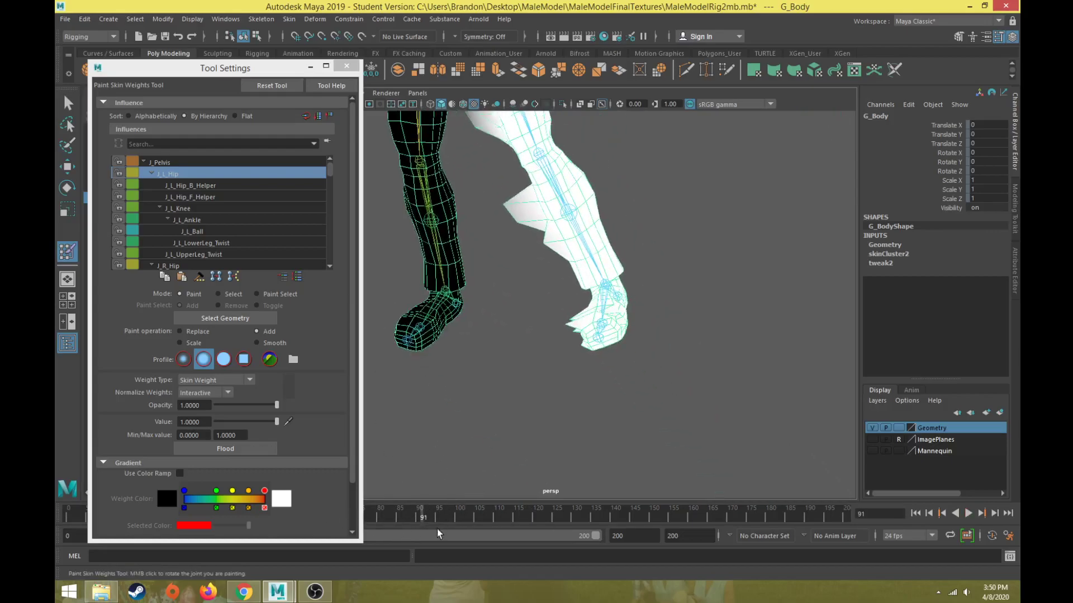
drag(426, 517, 55, 508)
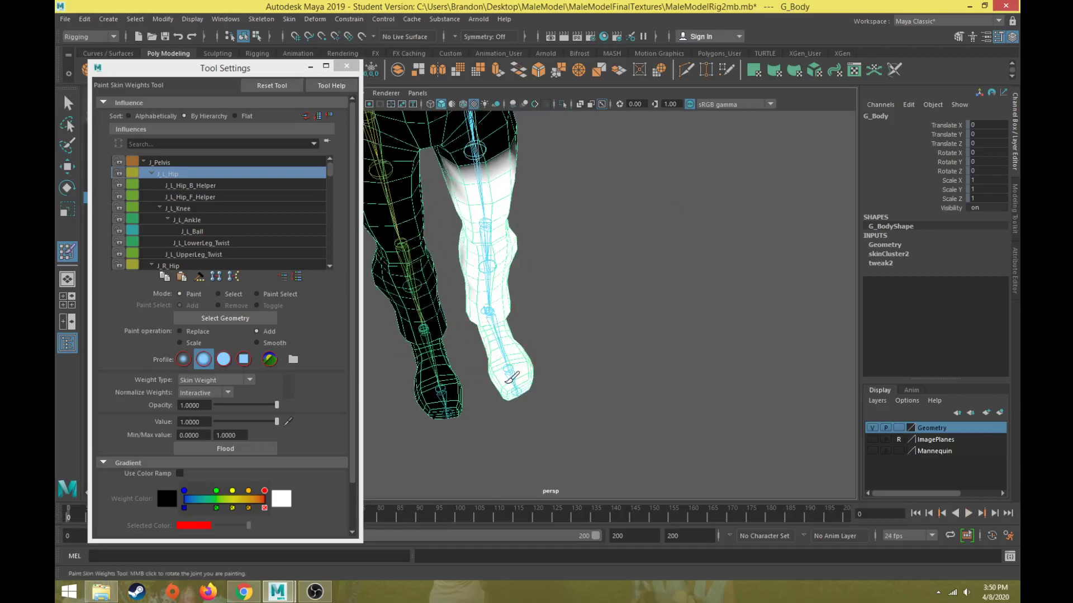
drag(475, 513, 336, 505)
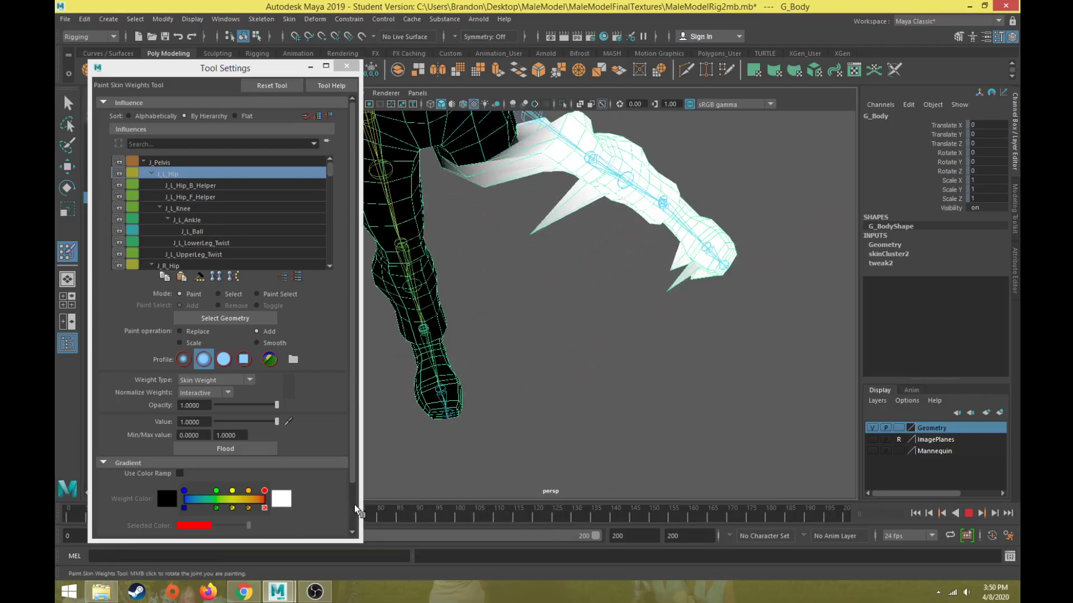
key(alt+v)
Step: Paint full J_L_Hip weight over the grey spot near the sole of the left foot
alt+right_drag(504, 349, 646, 302)
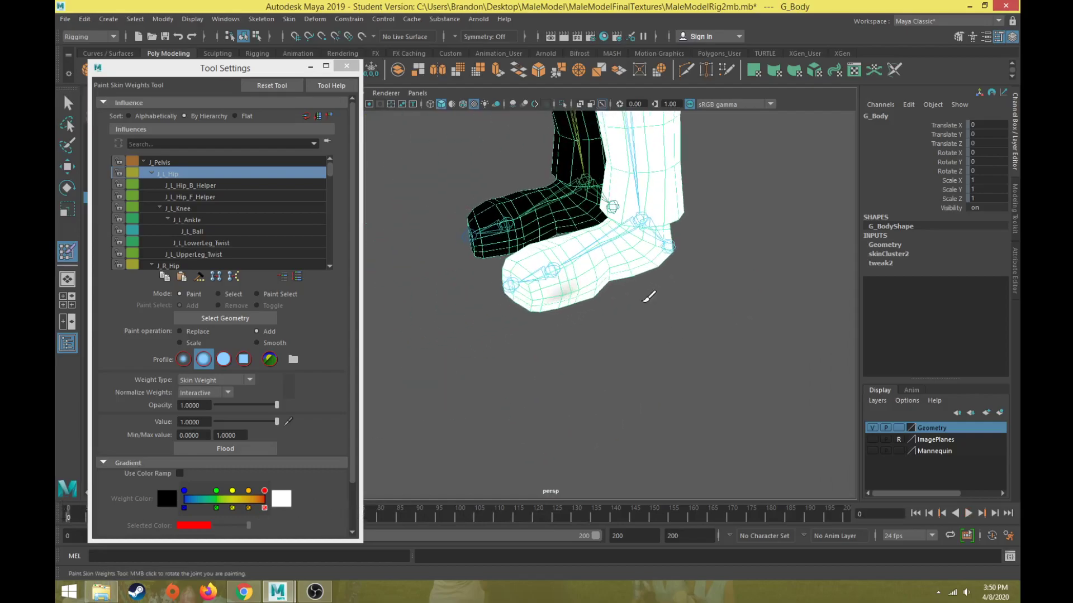
alt+drag(646, 302, 633, 287)
scroll(559, 308, up, 3)
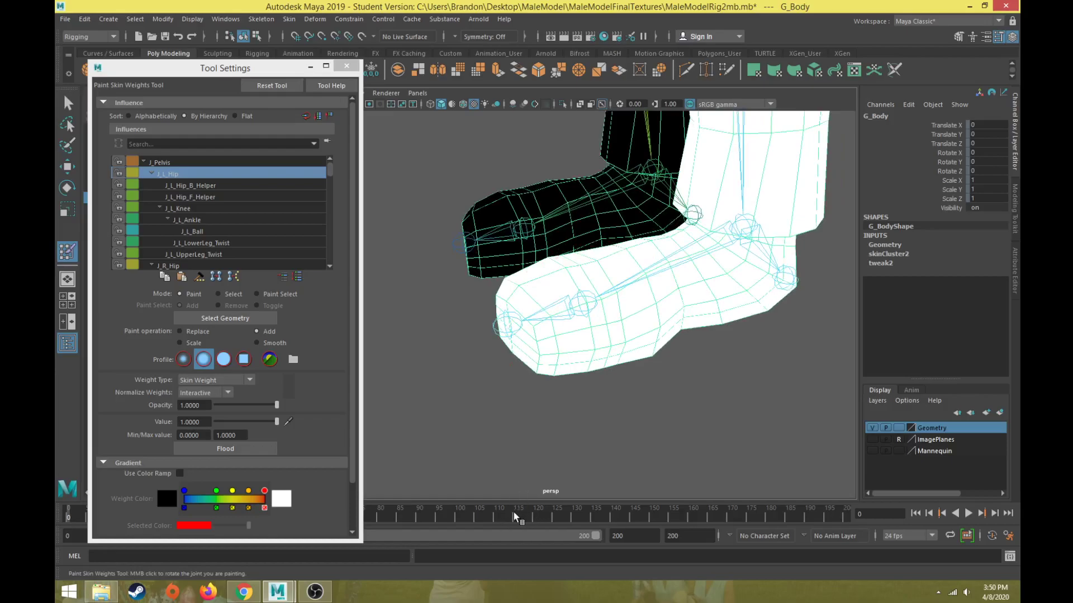
Step: Scrub and play the later leg motion to recheck the left foot and shin for missed vertices
drag(514, 512, 627, 504)
alt+right_drag(629, 407, 578, 389)
alt+drag(578, 388, 626, 388)
alt+middle_drag(626, 387, 552, 389)
mouse_move(553, 510)
mouse_down()
mouse_move(411, 505)
mouse_move(453, 501)
mouse_up()
mouse_move(498, 447)
alt+mouse_down()
mouse_move(510, 395)
mouse_move(541, 351)
mouse_move(541, 362)
alt+mouse_up()
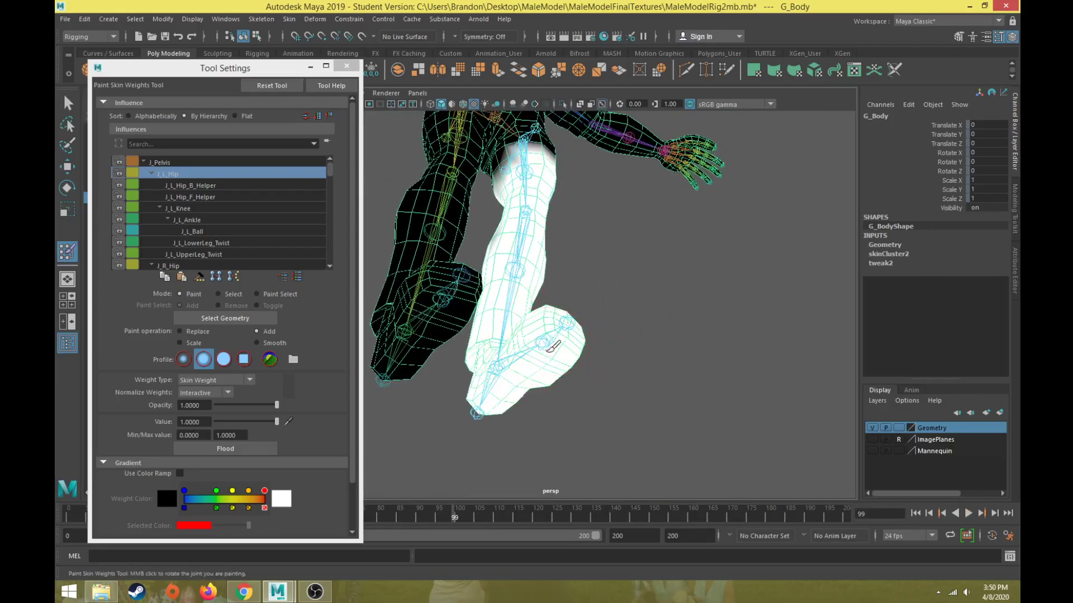
key(alt+v)
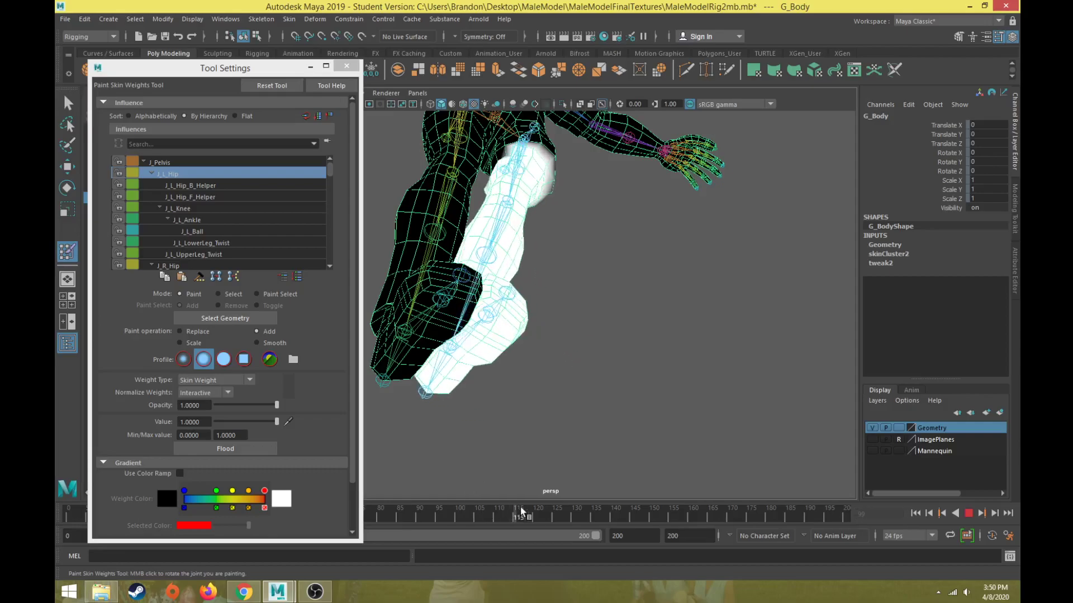
Step: Inspect the left thigh's deformation at frame 85 from several sides and return to frame 0
drag(568, 262, 596, 258)
mouse_move(539, 506)
mouse_down()
mouse_move(606, 512)
mouse_move(398, 509)
mouse_up()
mouse_move(592, 263)
alt+mouse_down()
mouse_move(559, 307)
mouse_move(486, 488)
mouse_move(611, 333)
alt+mouse_up()
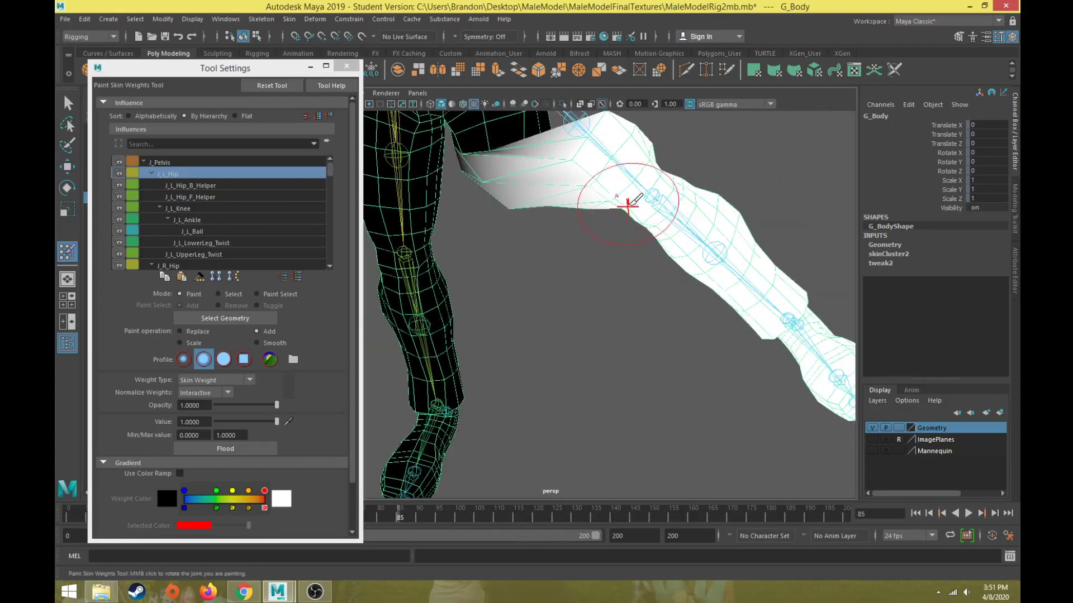
alt+drag(666, 169, 655, 291)
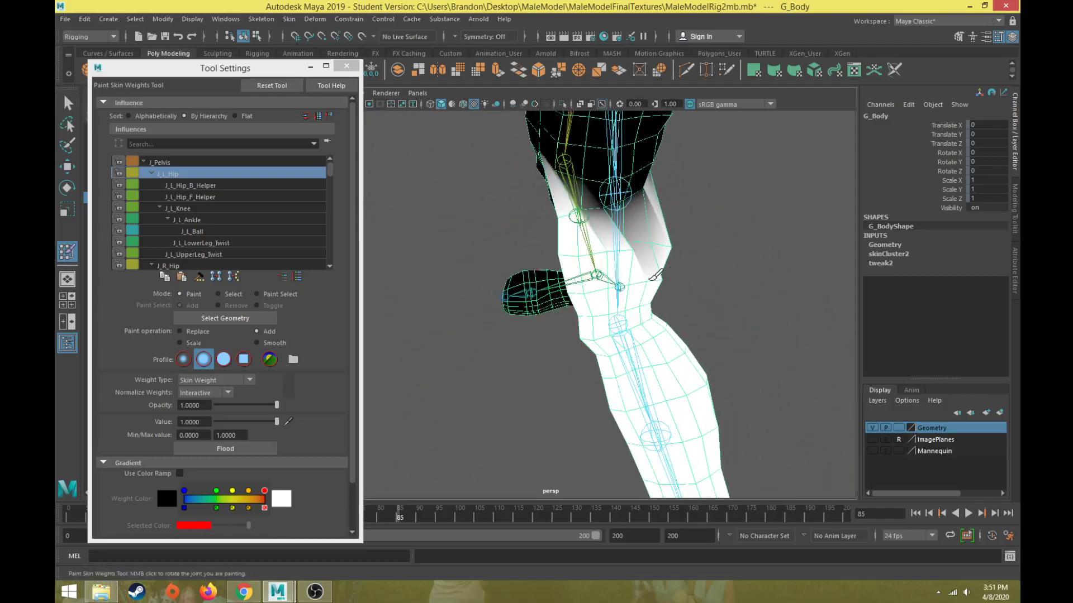
scroll(615, 330, down, 4)
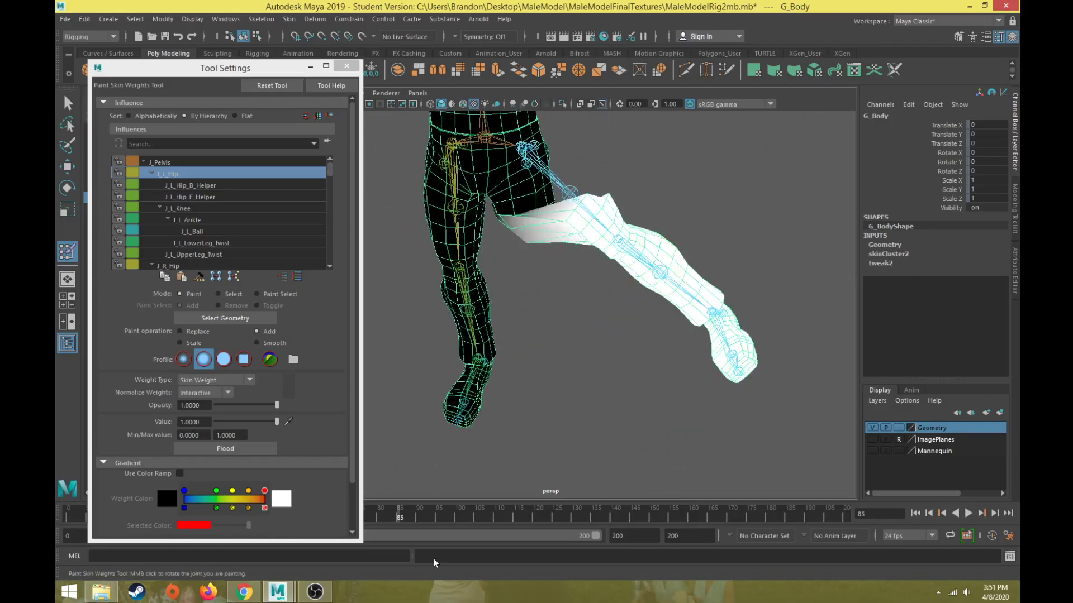
drag(432, 519, 55, 517)
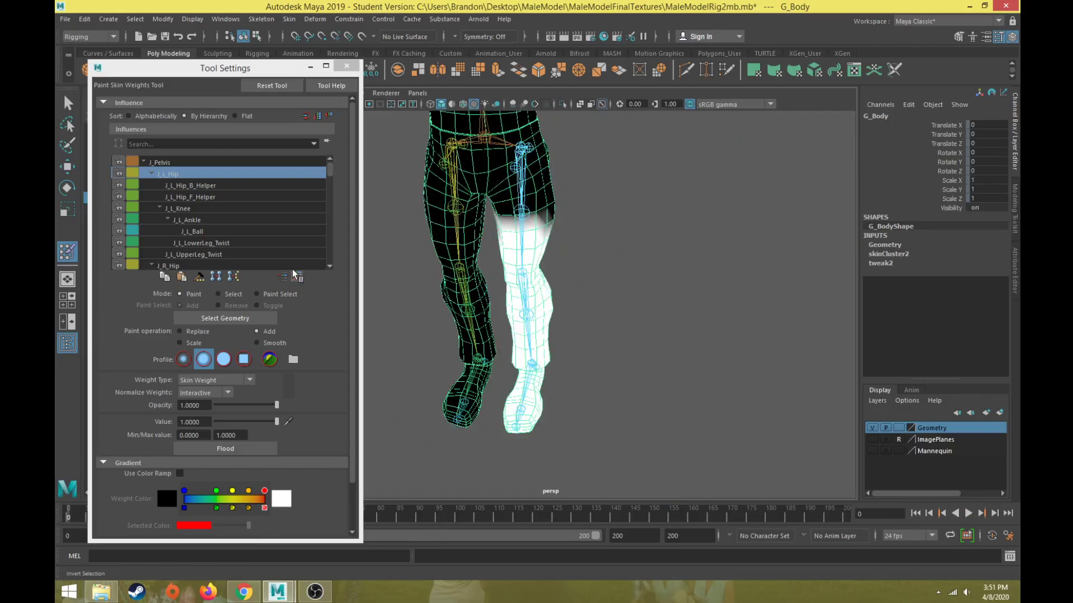
Step: Adjust the brush size and even out the upper edge of the J_L_Hip weight around the left thigh, front and back
scroll(611, 371, up, 6)
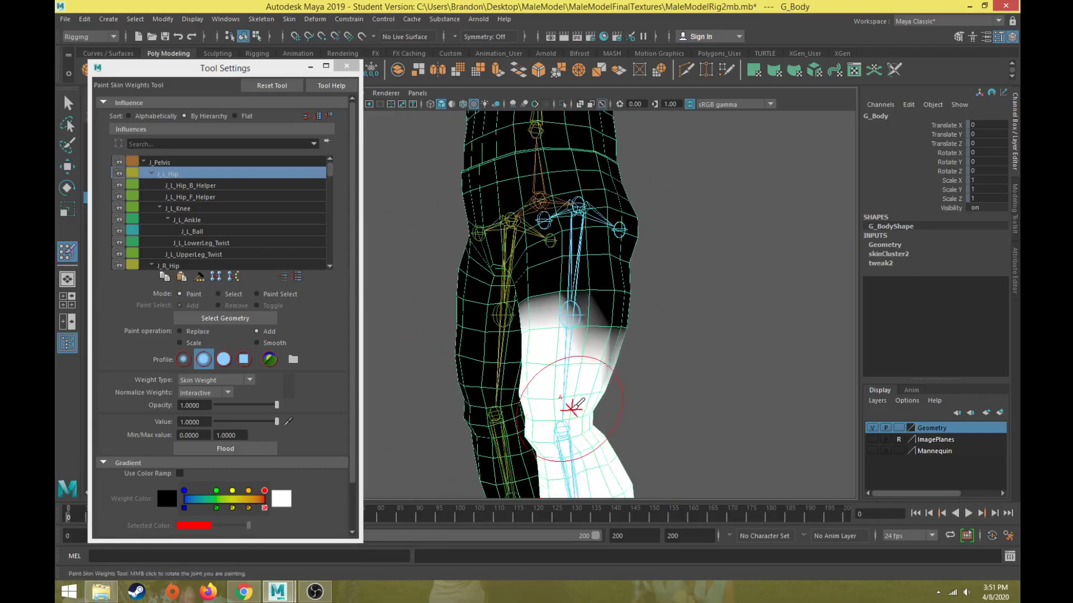
key(b)
mouse_move(572, 319)
mouse_down()
mouse_move(559, 323)
mouse_move(631, 325)
mouse_up()
mouse_move(586, 376)
alt+mouse_down()
mouse_move(570, 364)
mouse_move(423, 357)
alt+mouse_up()
mouse_move(494, 353)
mouse_down()
mouse_move(525, 341)
mouse_move(499, 354)
mouse_move(319, 342)
mouse_up()
mouse_move(611, 350)
alt+mouse_down()
mouse_move(635, 347)
mouse_move(627, 335)
mouse_move(576, 355)
alt+mouse_up()
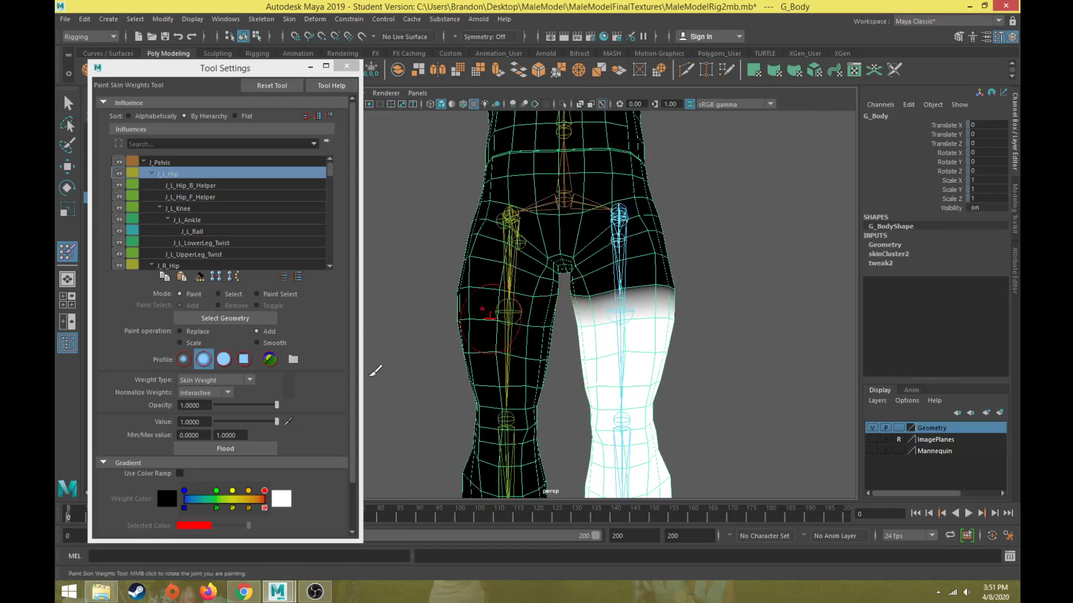
Step: Examine the J_Pelvis influence's weight distribution around the torso and left thigh
click(233, 161)
scroll(553, 329, down, 5)
scroll(553, 335, up, 6)
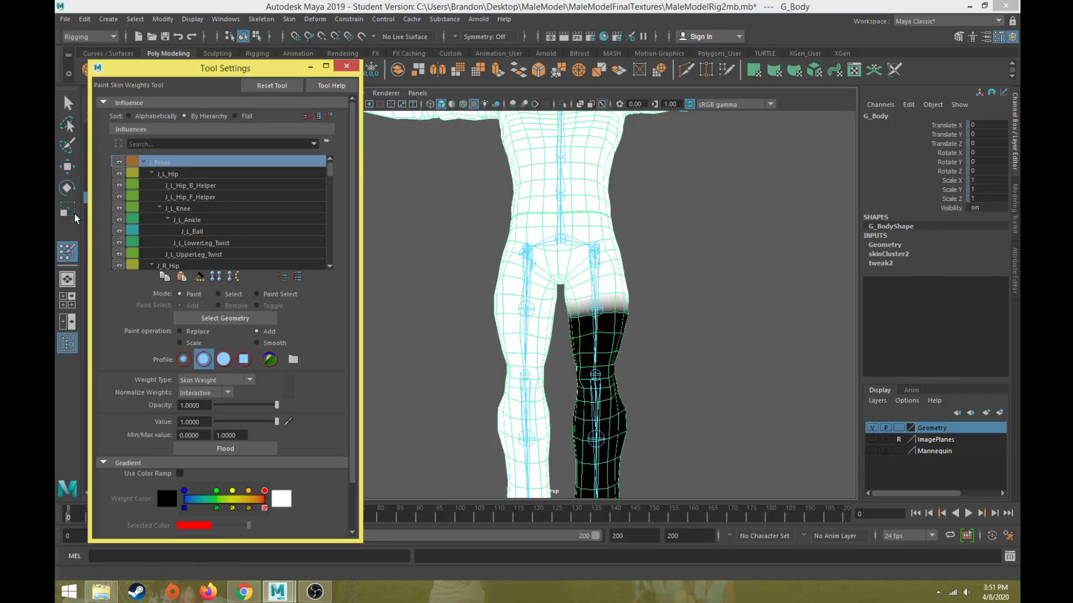
Step: Select the J_L_Hip influence, set the paint value to 0.3, and add weight up the outer front of the left hip
click(180, 173)
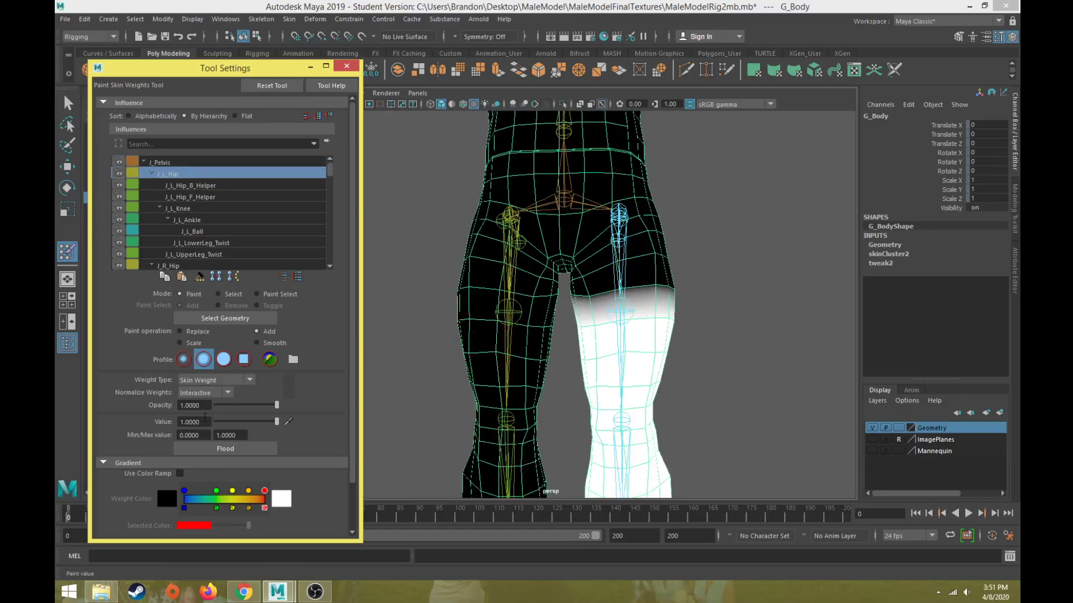
text(.10)
key(Return)
scroll(619, 261, up, 5)
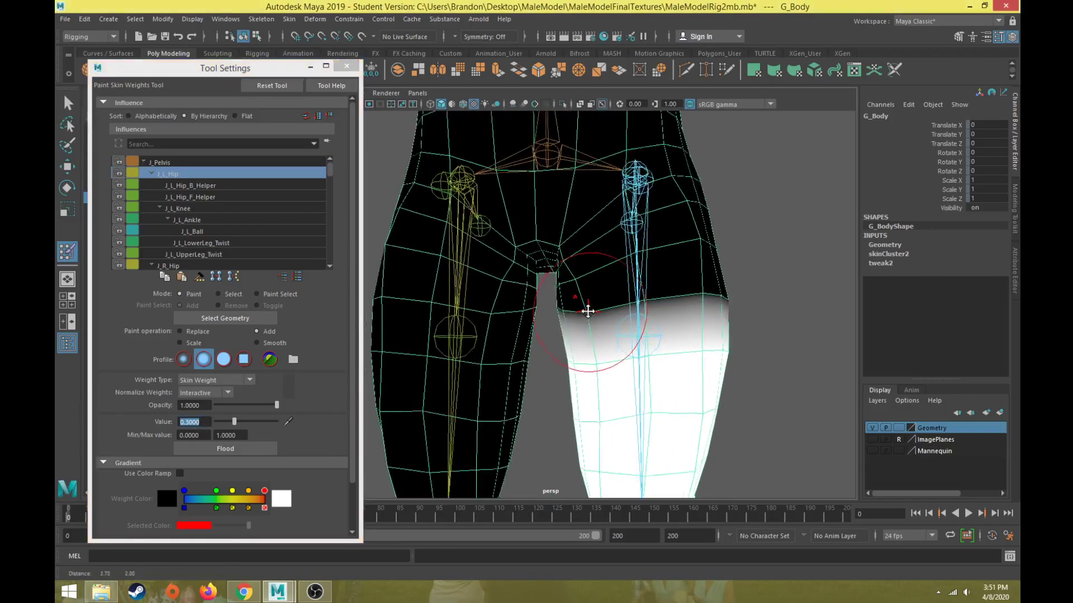
scroll(648, 320, down, 4)
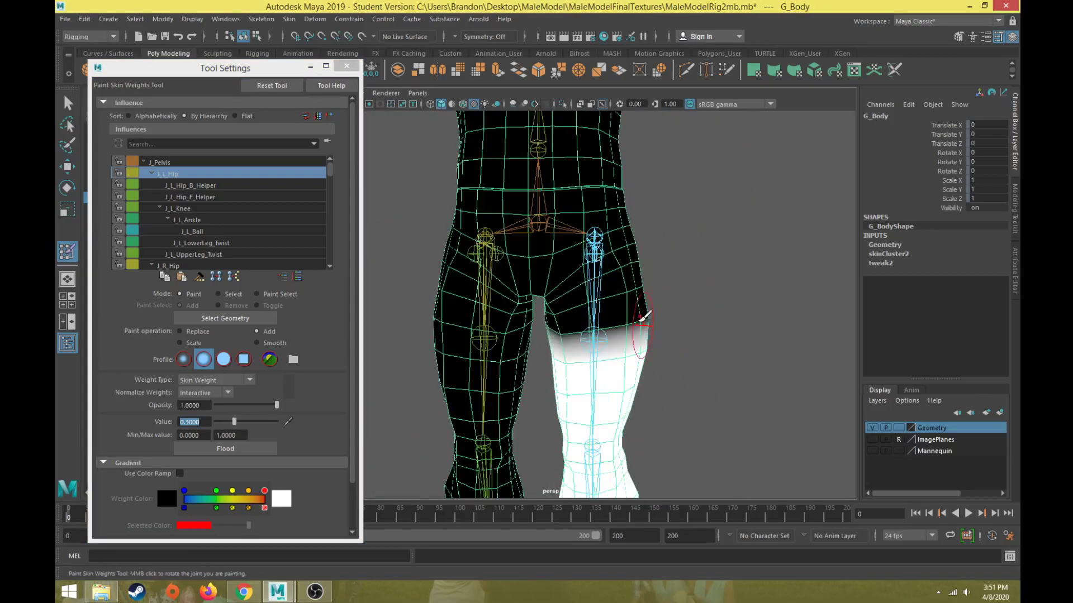
mouse_move(628, 318)
mouse_down()
mouse_move(627, 284)
mouse_move(615, 302)
mouse_move(547, 299)
mouse_move(658, 300)
mouse_move(643, 292)
mouse_up()
Step: Extend the J_L_Hip weight over the back and side of the left hip, fading it upward across the buttock
mouse_move(643, 297)
alt+mouse_down()
mouse_move(594, 313)
mouse_move(565, 340)
mouse_move(600, 279)
alt+mouse_up()
alt+drag(579, 342, 417, 328)
mouse_move(483, 320)
mouse_down()
mouse_move(530, 294)
mouse_move(503, 271)
mouse_move(515, 263)
mouse_move(451, 287)
mouse_up()
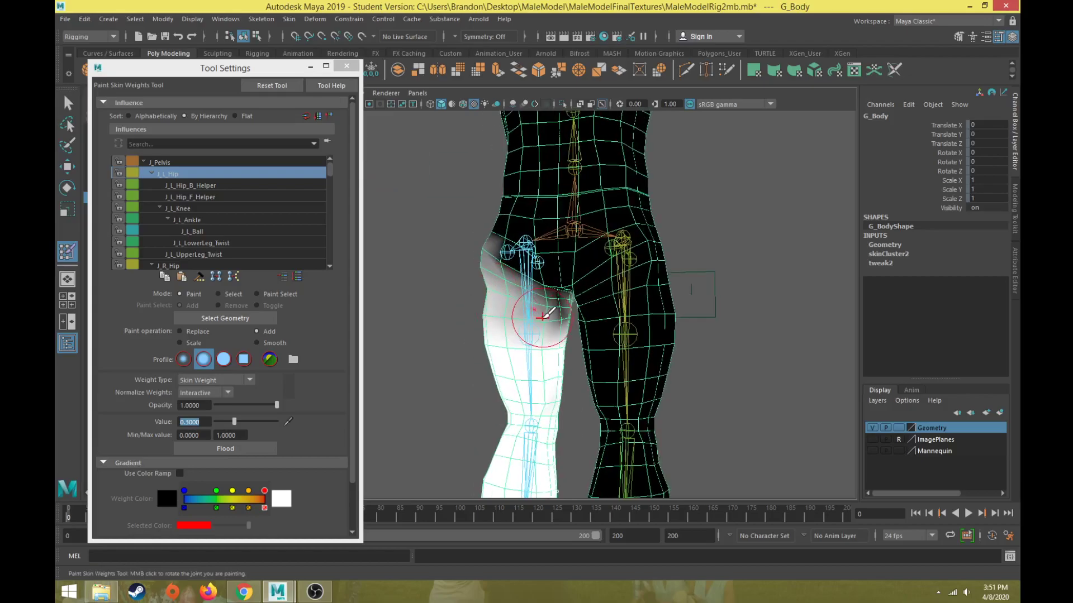
drag(542, 317, 554, 309)
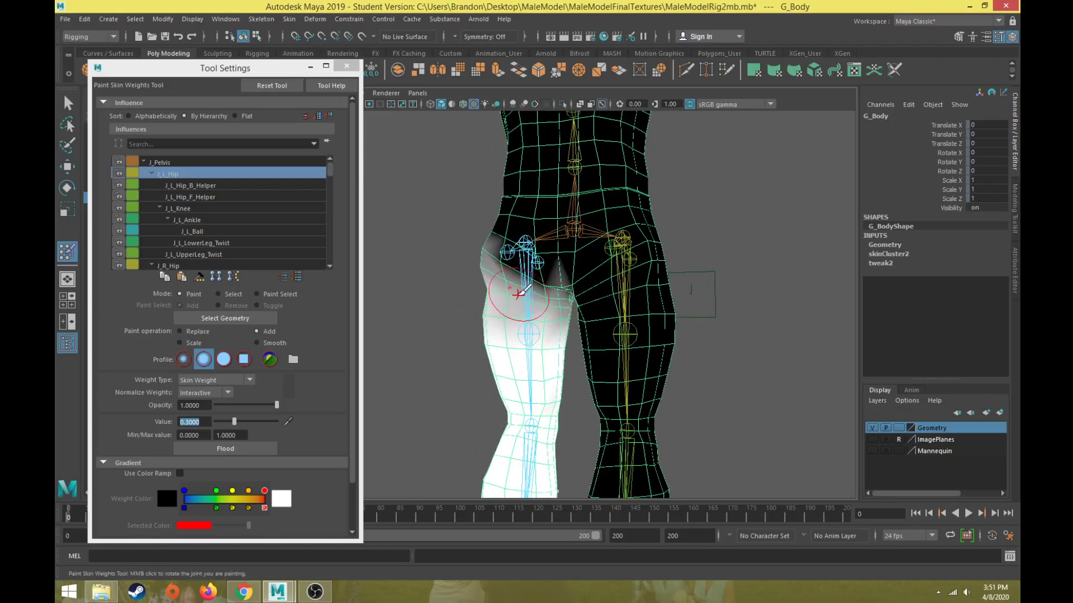
drag(537, 273, 504, 248)
mouse_move(507, 263)
alt+mouse_down()
mouse_move(538, 278)
mouse_move(679, 274)
mouse_move(623, 253)
mouse_move(540, 262)
mouse_move(597, 272)
mouse_move(600, 252)
alt+mouse_up()
mouse_move(573, 353)
mouse_down()
mouse_move(614, 334)
mouse_move(642, 300)
mouse_move(566, 336)
mouse_up()
mouse_move(539, 333)
alt+mouse_down()
mouse_move(481, 340)
mouse_move(508, 324)
mouse_move(581, 342)
mouse_move(572, 360)
alt+mouse_up()
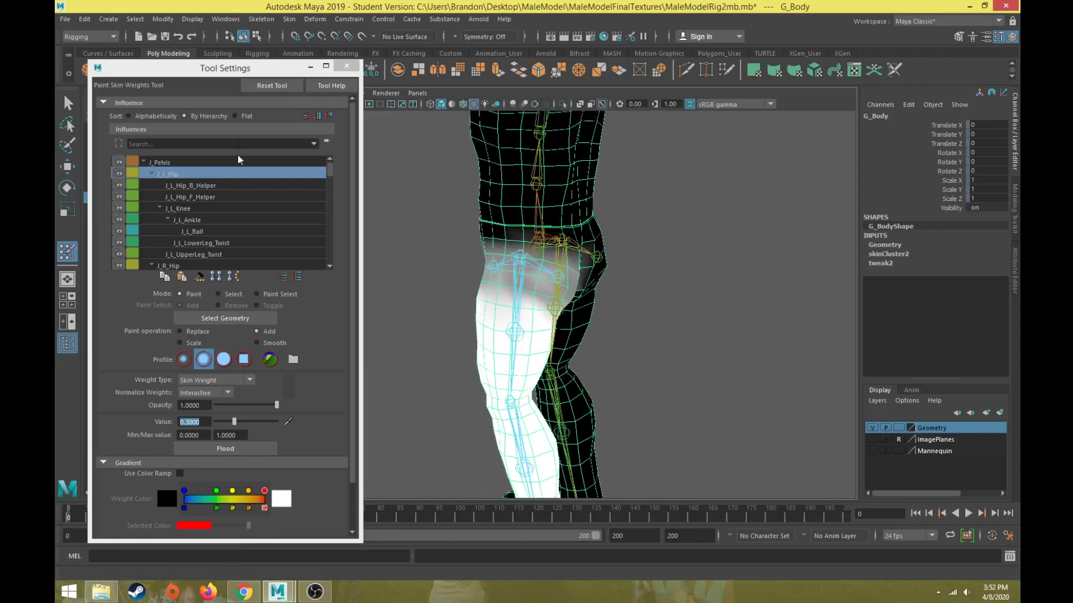
Step: Move the tool settings clear of the timeline and scrub to frame 28 to inspect the bent left hip
drag(256, 73, 238, 33)
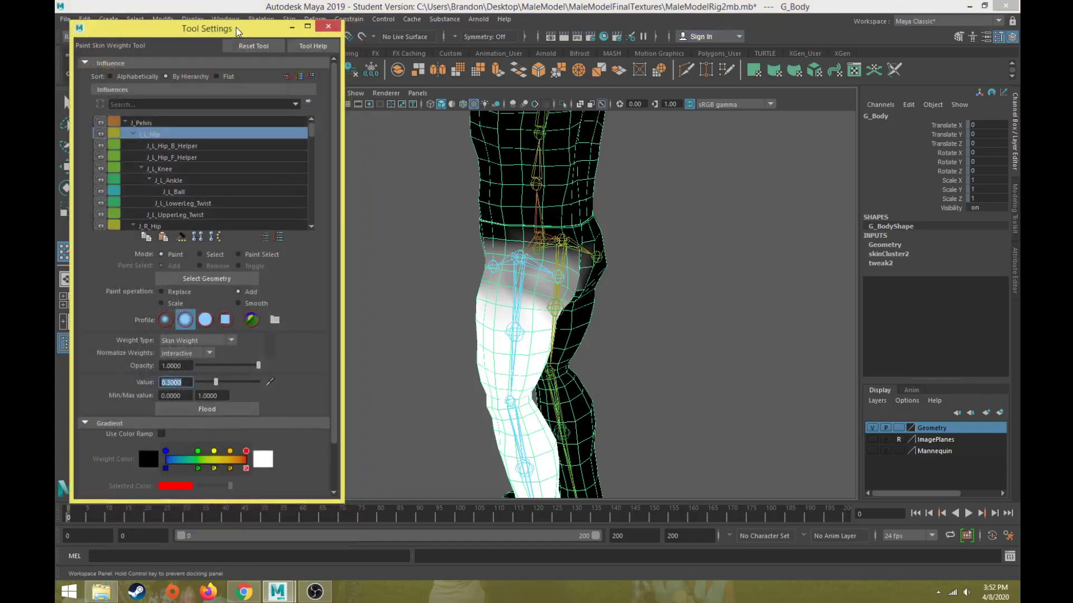
mouse_move(89, 516)
mouse_down()
mouse_move(142, 518)
mouse_move(91, 519)
mouse_up()
scroll(455, 354, up, 4)
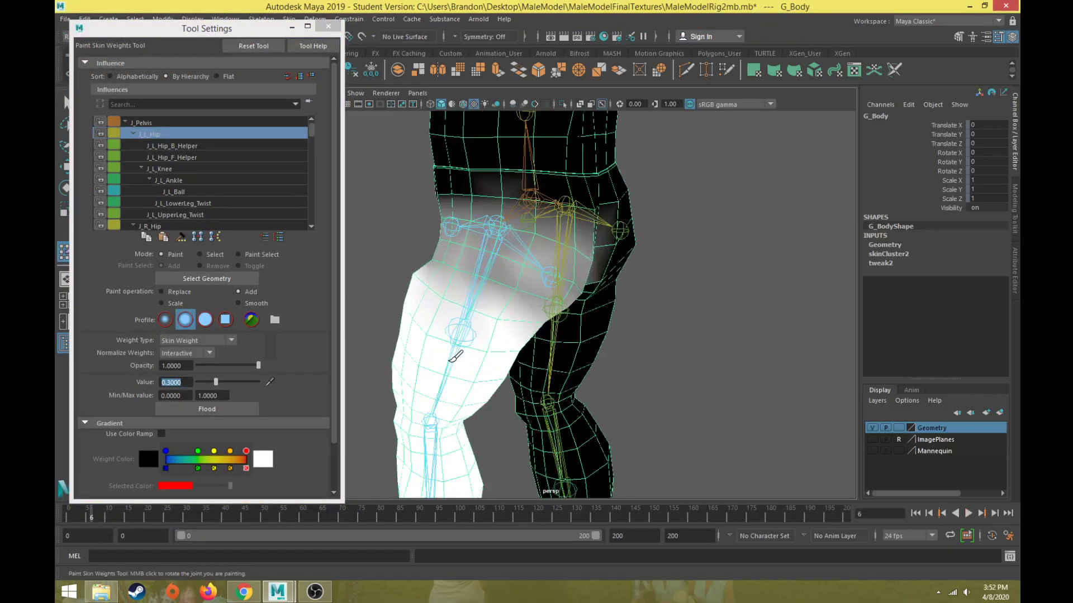
alt+middle_drag(455, 354, 473, 374)
mouse_move(92, 516)
mouse_down()
mouse_move(262, 511)
mouse_move(132, 515)
mouse_move(235, 517)
mouse_move(157, 528)
mouse_move(178, 528)
mouse_up()
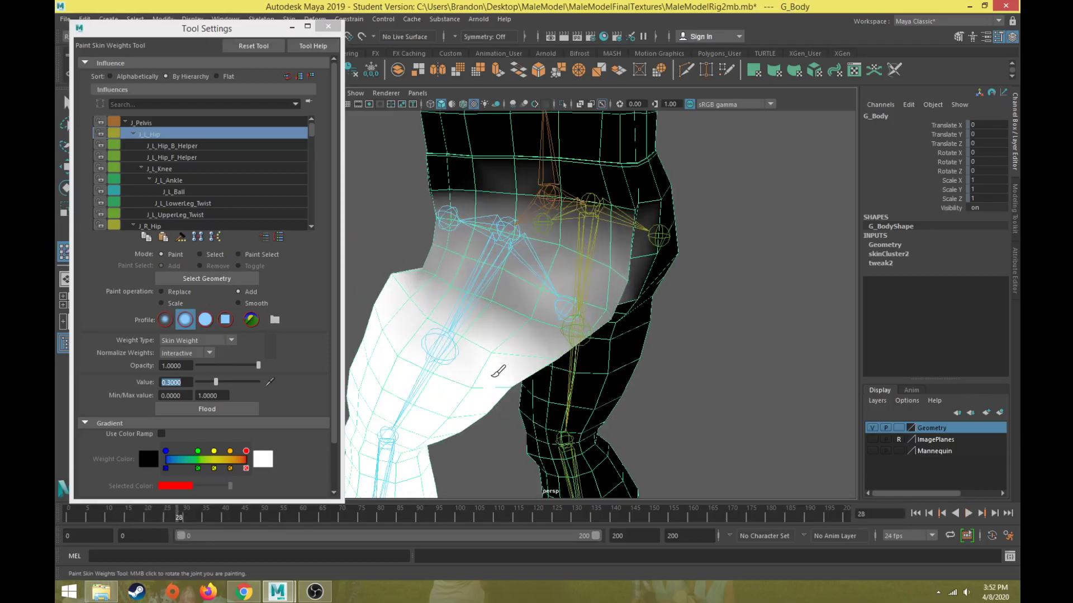
mouse_move(546, 322)
alt+mouse_down()
mouse_move(503, 299)
mouse_move(498, 282)
mouse_move(556, 300)
alt+mouse_up()
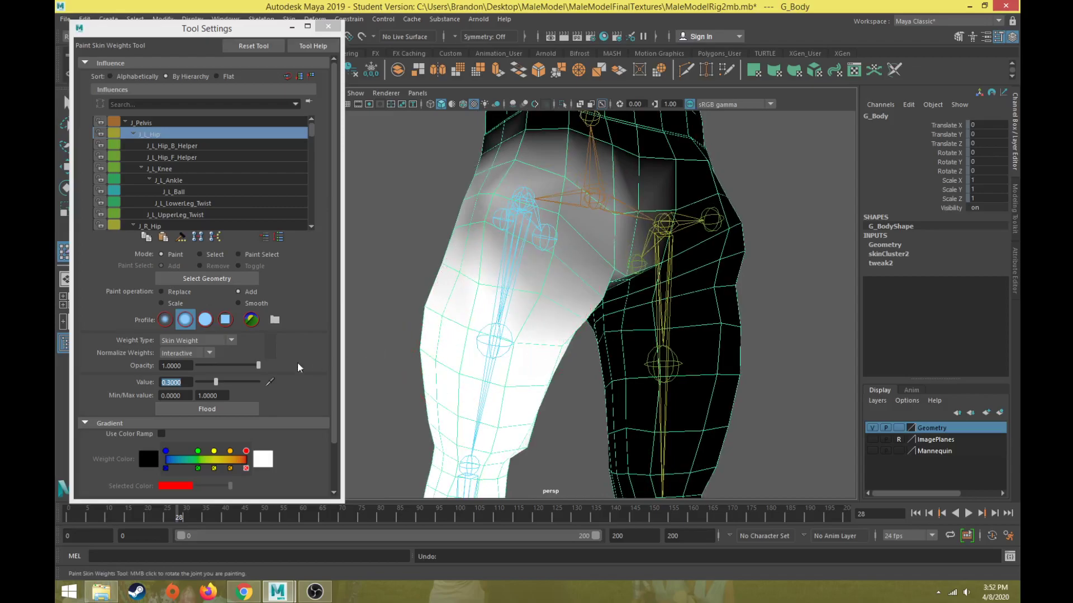
Step: Set the paint value to 0.1 and soften the J_L_Hip weight transition over the left buttock and hip crease
drag(189, 380, 55, 366)
text(.1)
key(Return)
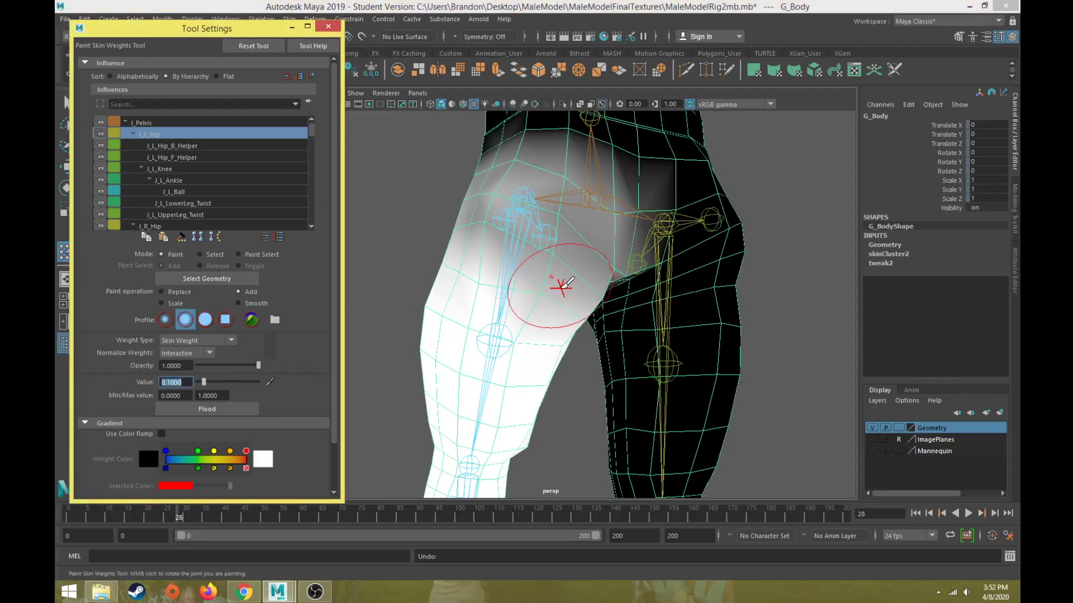
click(537, 295)
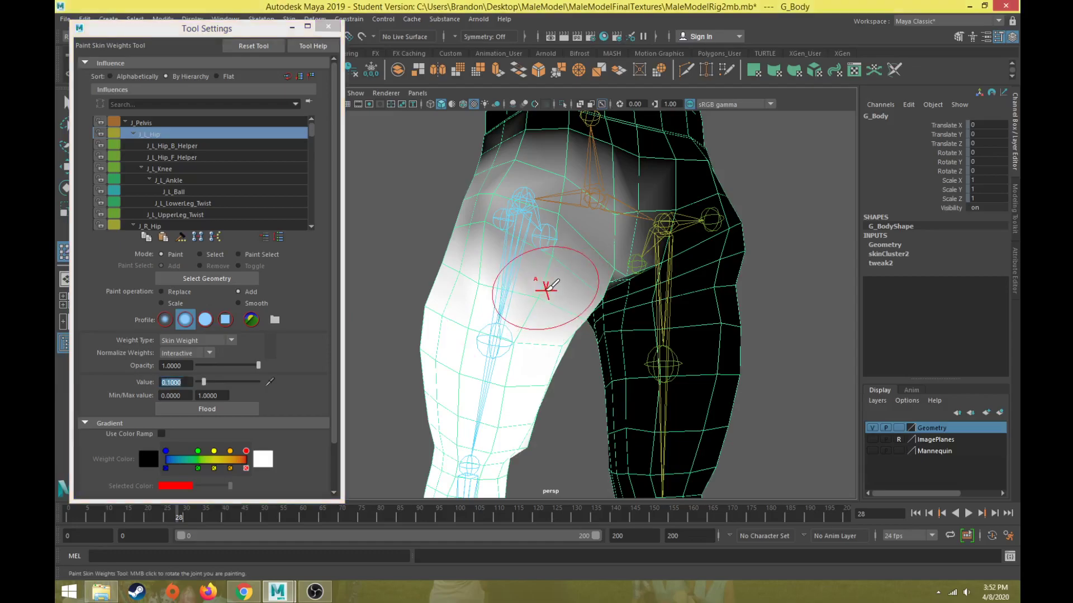
alt+drag(459, 258, 553, 272)
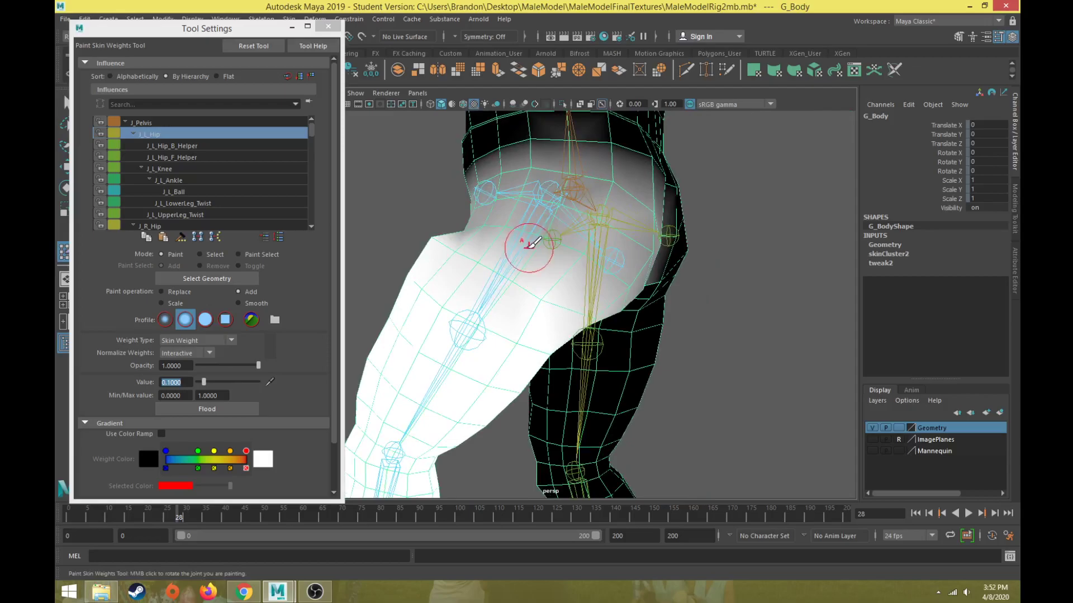
alt+drag(502, 239, 453, 267)
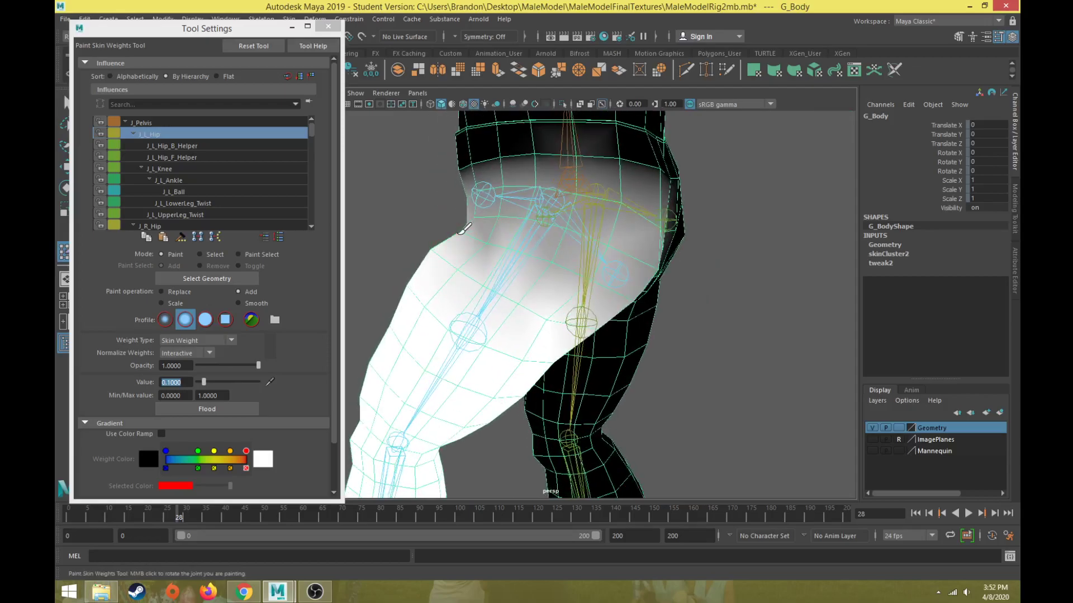
mouse_move(498, 241)
alt+mouse_down()
mouse_move(531, 277)
mouse_move(613, 277)
mouse_move(534, 293)
mouse_move(531, 280)
alt+mouse_up()
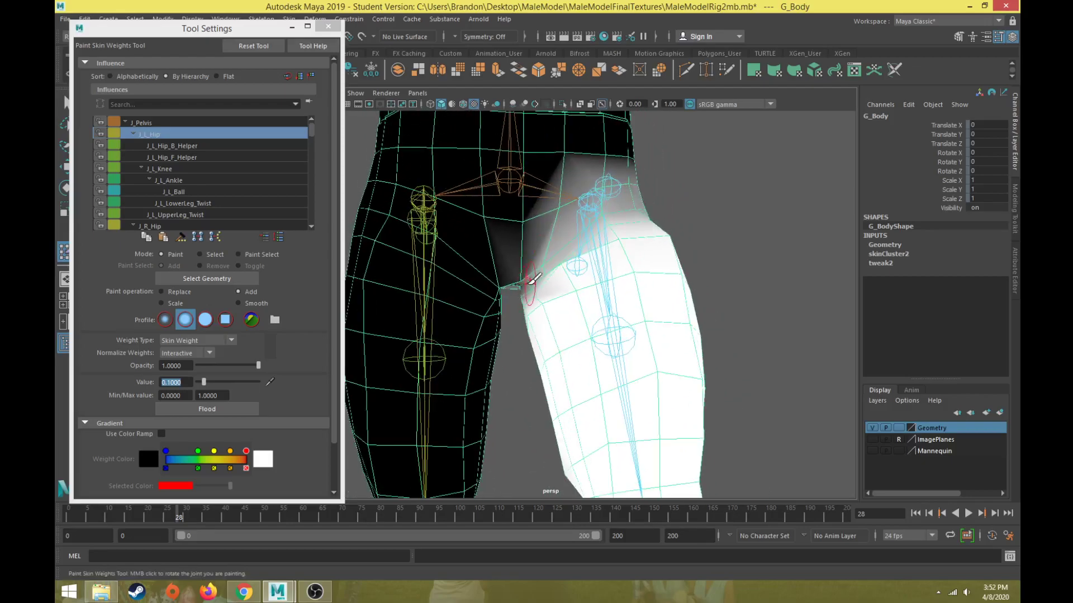
Step: Fill in and blend the J_L_Hip weight along the left inner thigh and crotch at frame 28
alt+middle_drag(531, 280, 455, 304)
scroll(455, 304, up, 3)
mouse_move(454, 304)
alt+mouse_down()
mouse_move(462, 320)
mouse_move(424, 319)
alt+mouse_up()
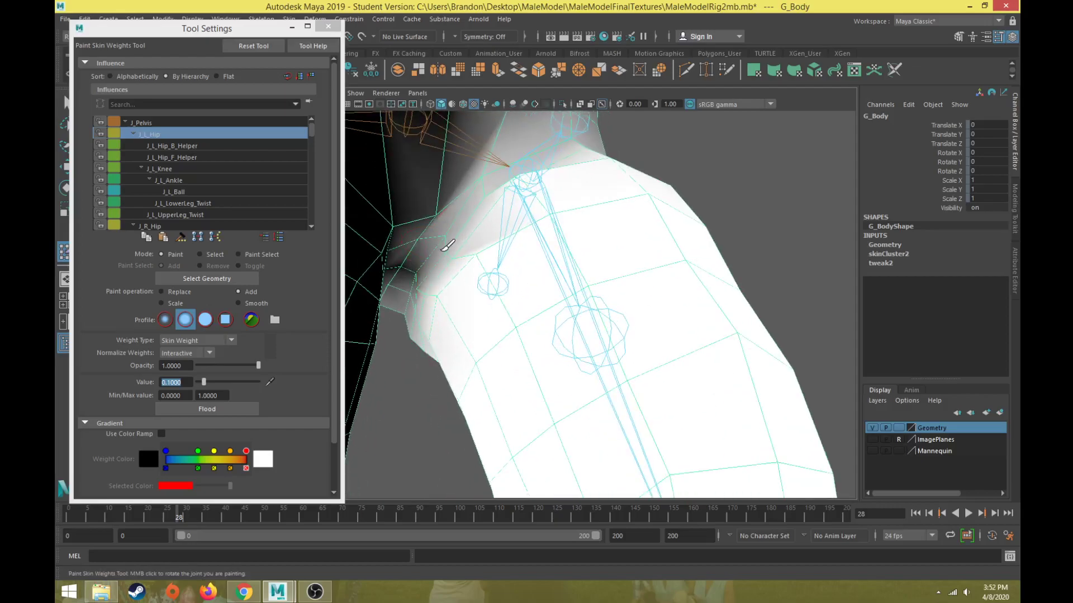
alt+drag(424, 273, 428, 242)
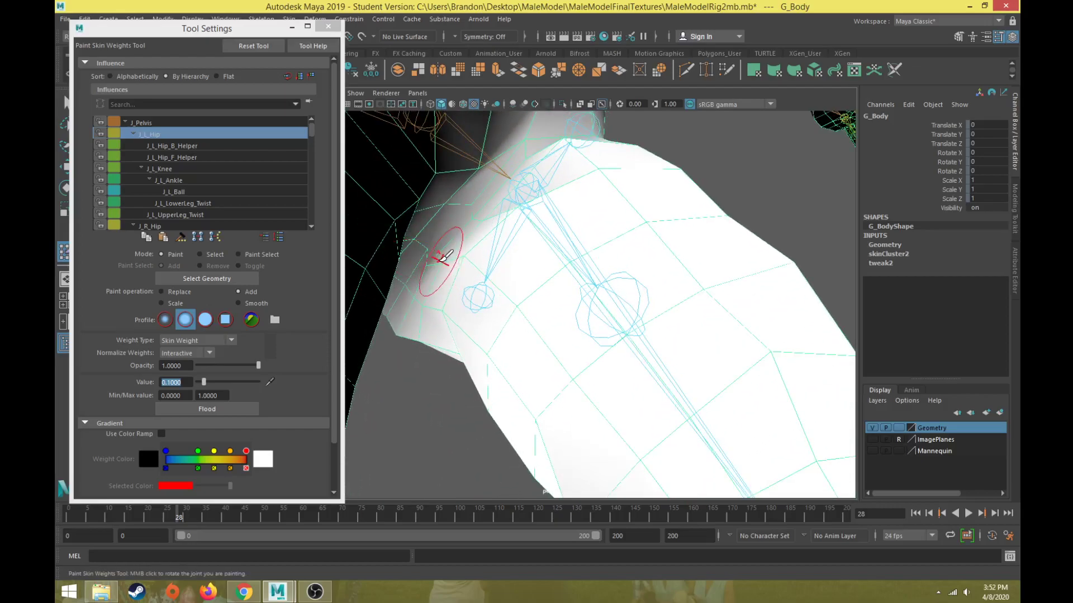
mouse_move(471, 308)
alt+mouse_down()
mouse_move(514, 295)
mouse_move(593, 322)
mouse_move(578, 345)
mouse_move(601, 366)
mouse_move(552, 400)
alt+mouse_up()
scroll(593, 323, down, 7)
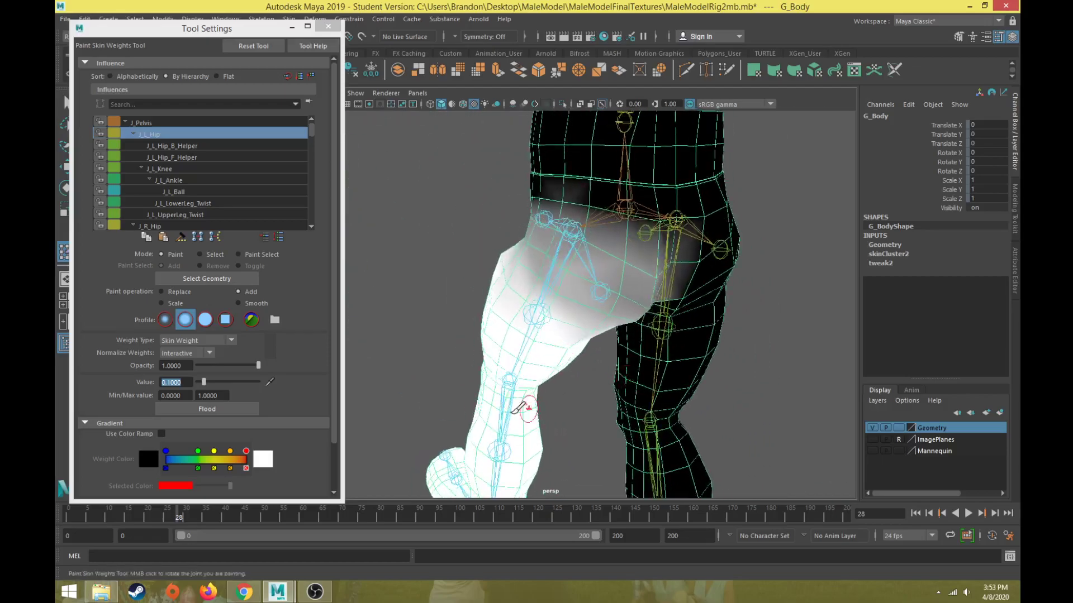
Step: Touch up the J_L_Hip weight falloff around the left buttock at frame 6 and return to frame 0
drag(114, 517, 90, 524)
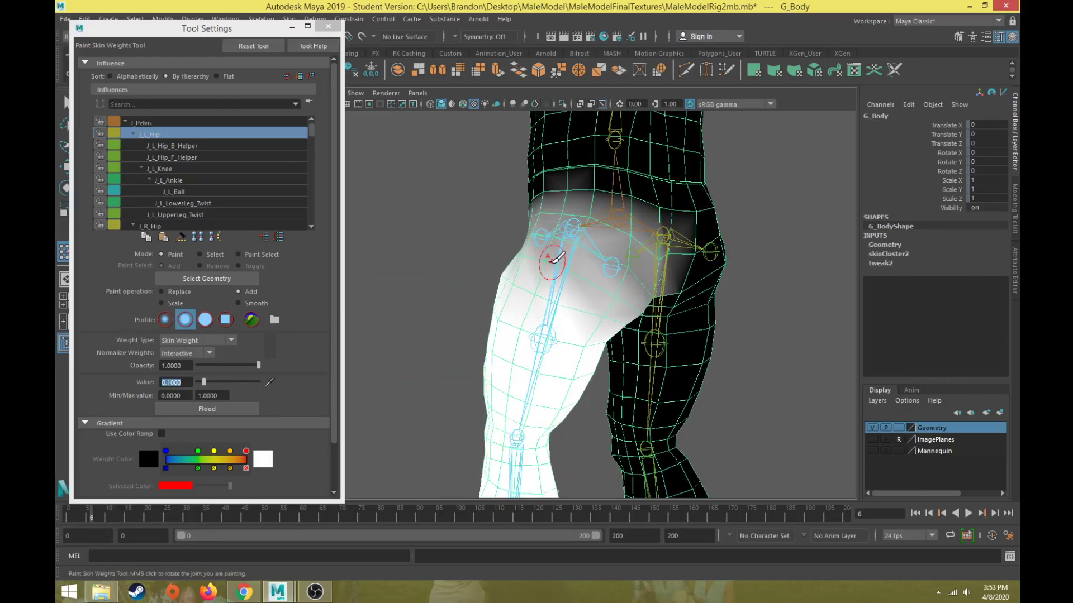
alt+drag(541, 278, 456, 272)
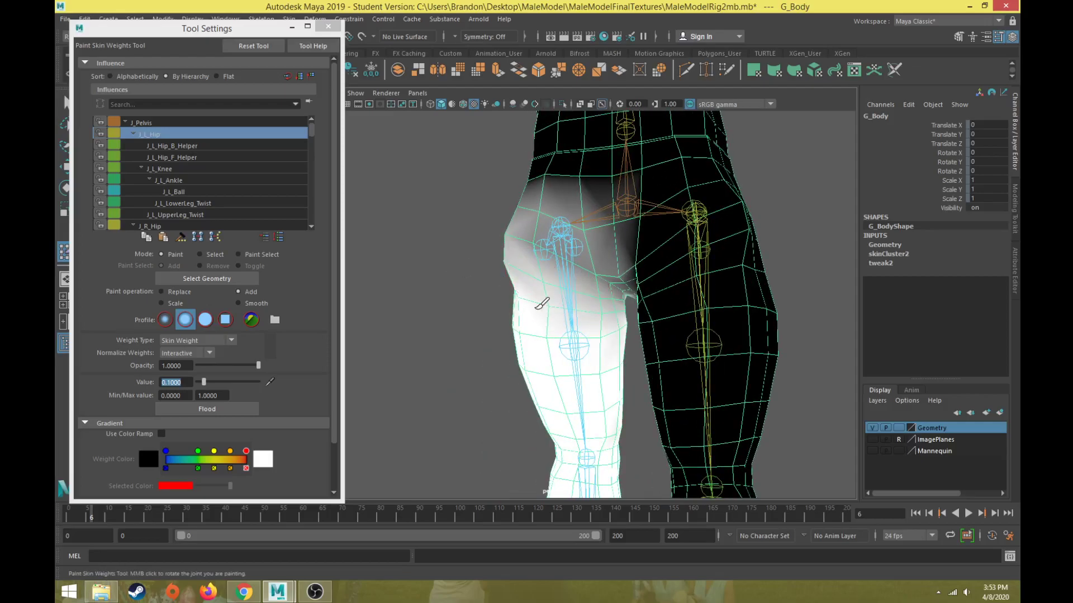
scroll(428, 304, down, 4)
alt+drag(426, 305, 540, 335)
alt+drag(598, 288, 570, 378)
drag(133, 511, 68, 517)
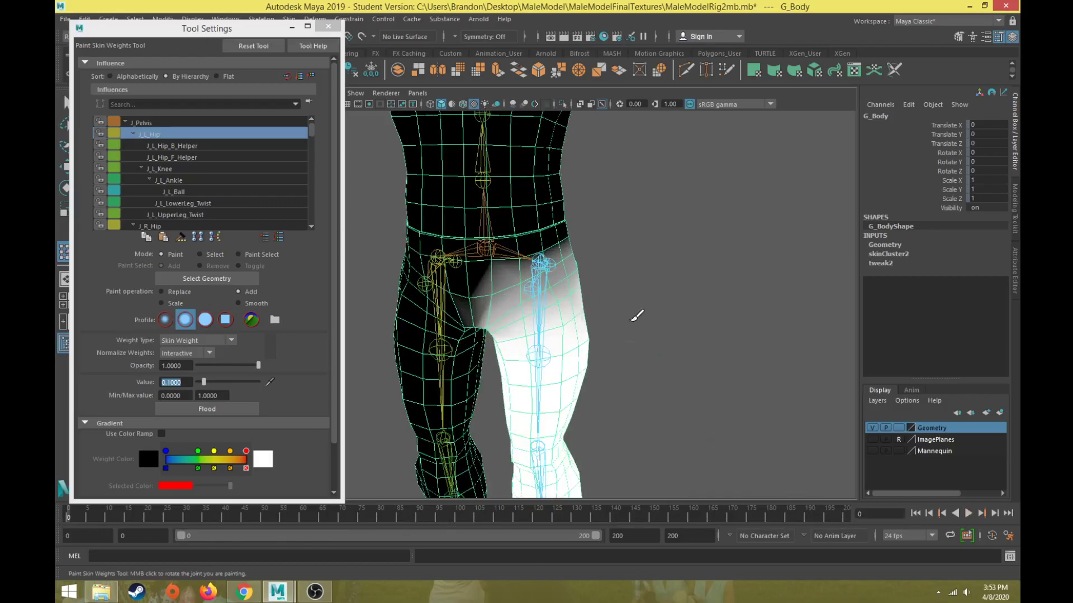
Step: Add J_L_Hip weight across the front of the groin at frame 43, and replay the leg motion before returning to frame 0
scroll(647, 300, up, 2)
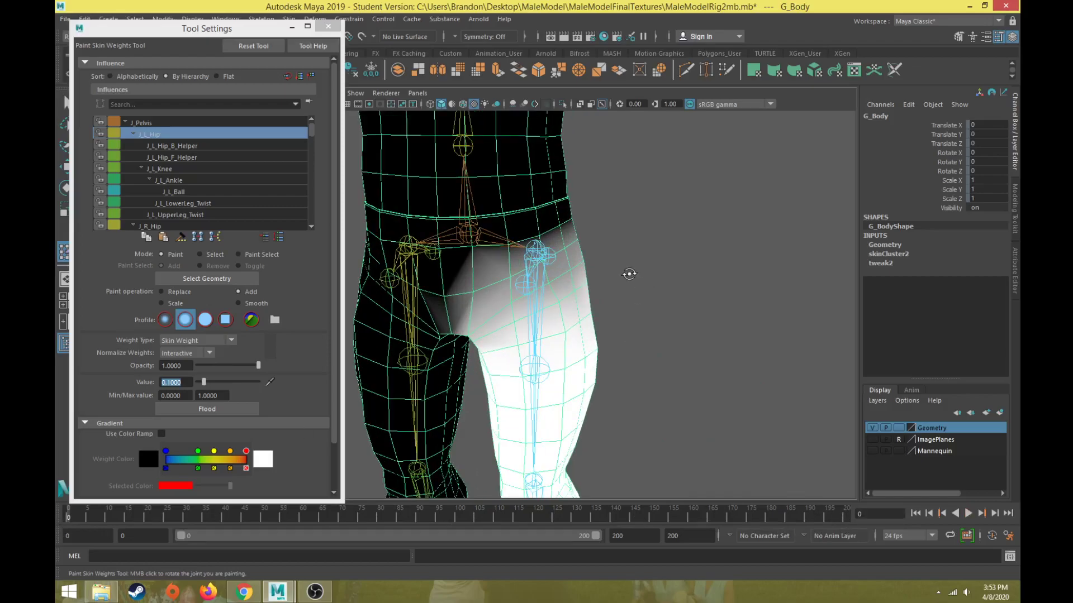
alt+drag(629, 273, 603, 272)
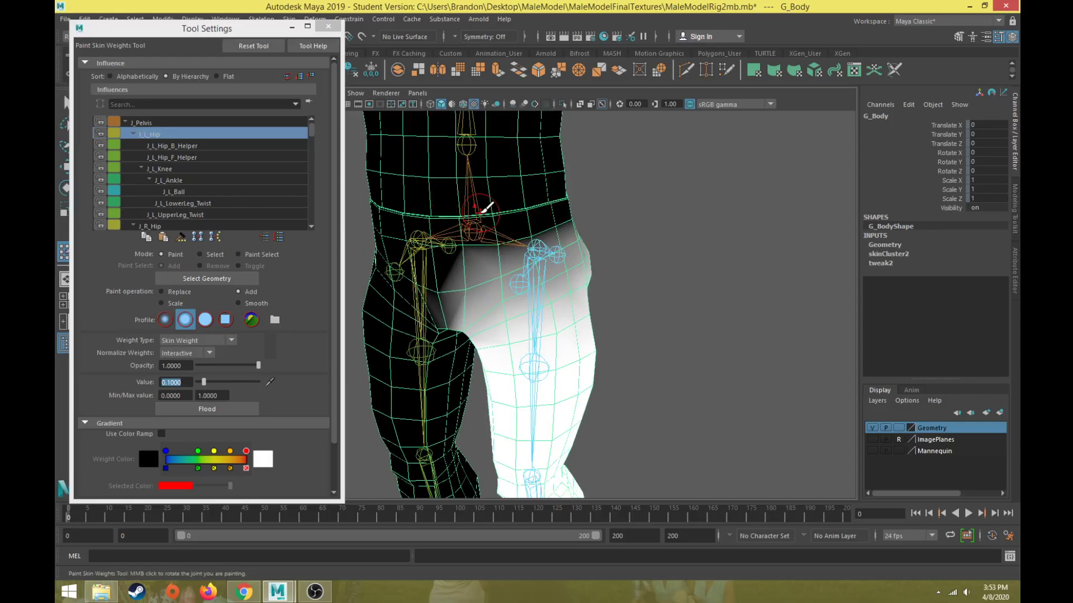
scroll(485, 281, up, 2)
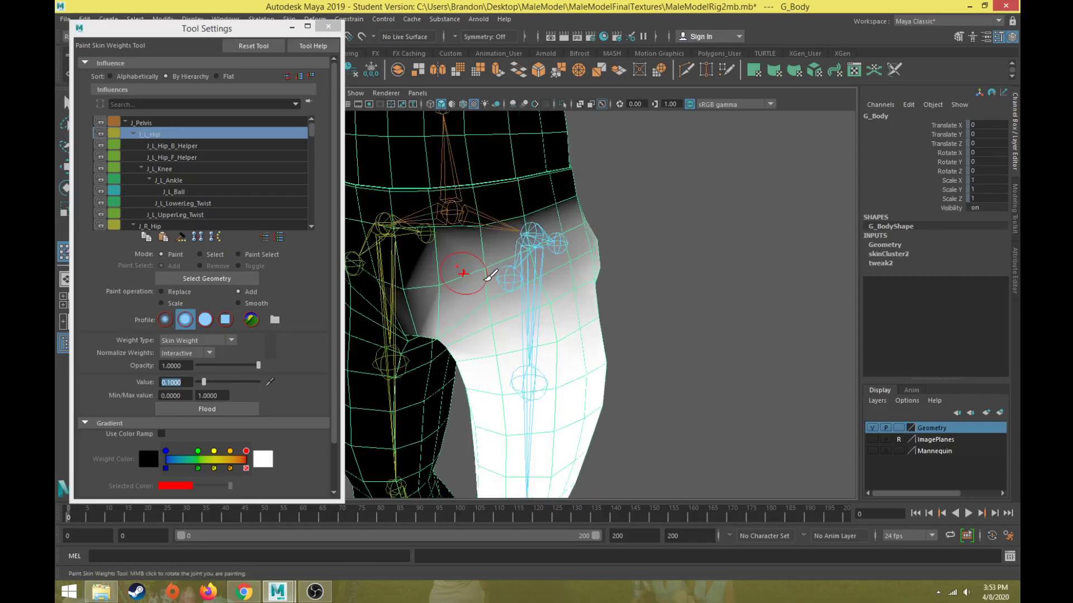
alt+middle_drag(481, 293, 558, 328)
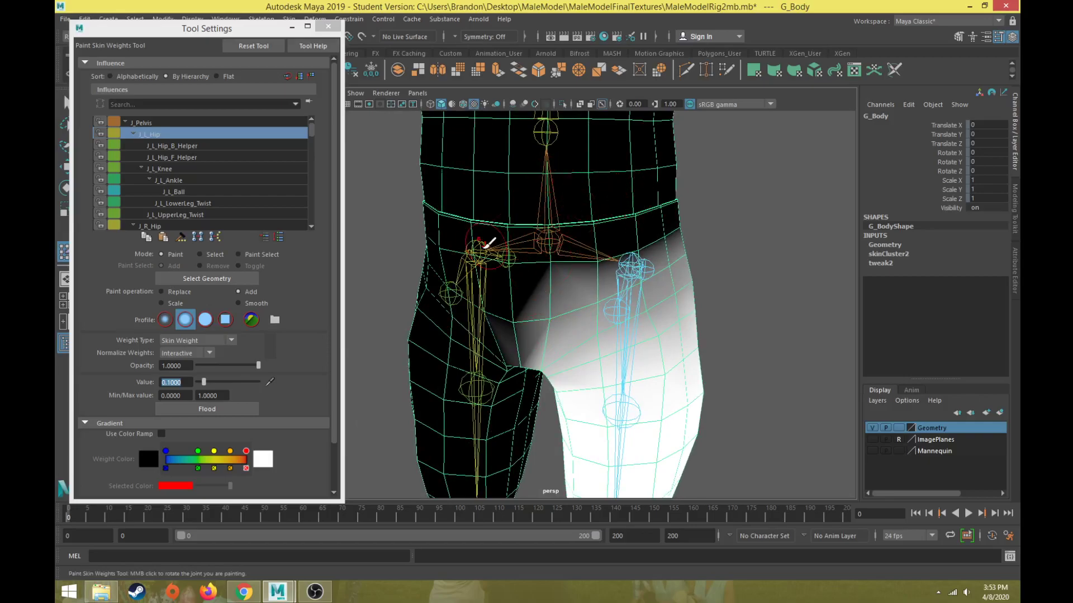
drag(72, 515, 240, 507)
alt+drag(416, 372, 444, 349)
mouse_move(542, 300)
mouse_down()
mouse_move(528, 358)
mouse_move(553, 346)
mouse_up()
mouse_move(522, 407)
alt+mouse_down()
mouse_move(515, 355)
mouse_move(535, 265)
alt+mouse_up()
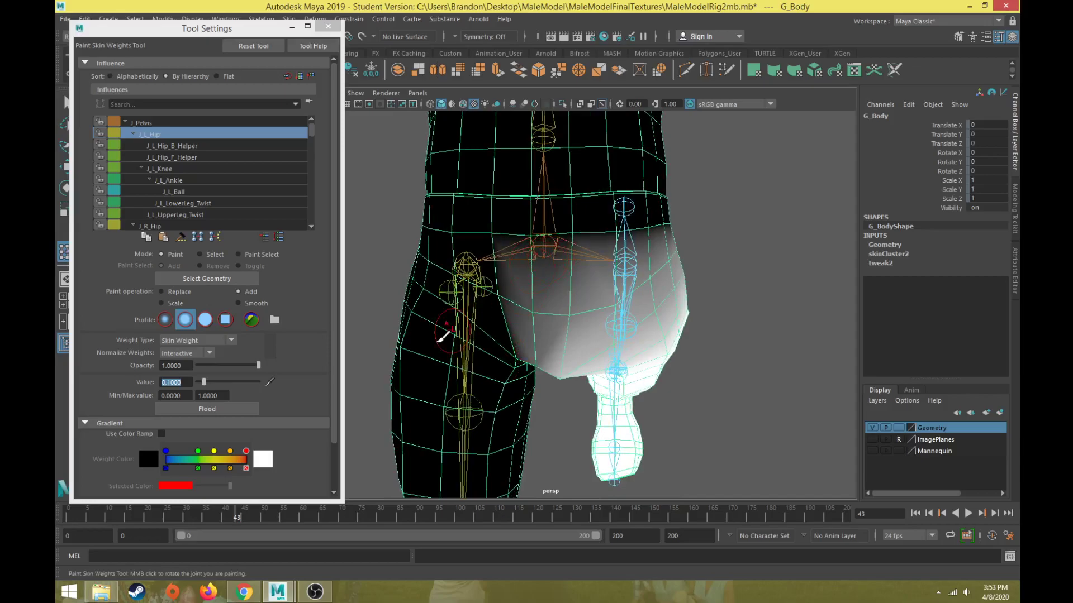
key(alt+v)
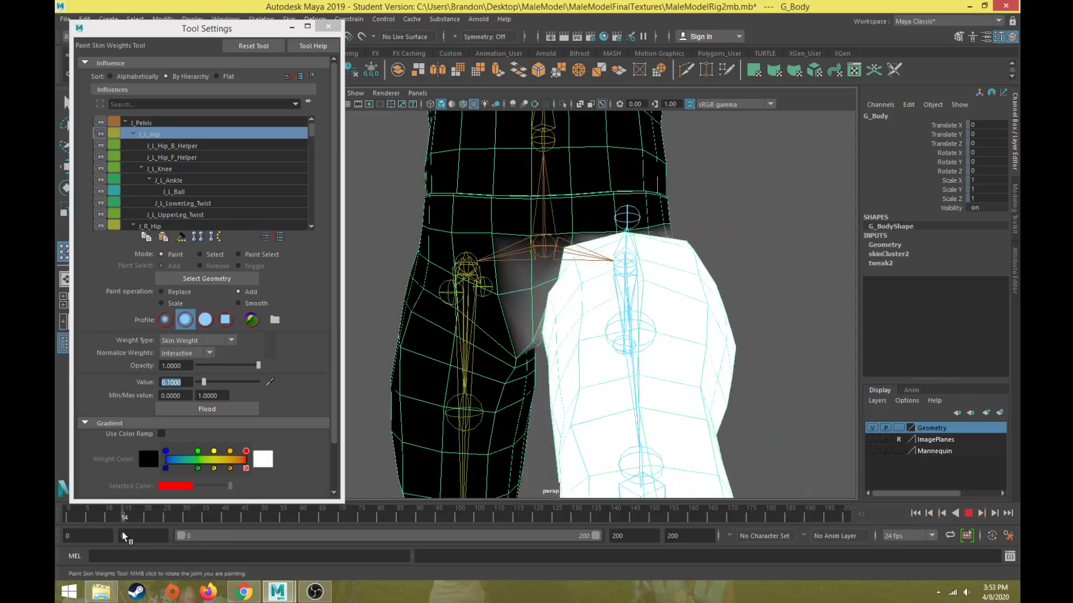
drag(100, 539, 64, 534)
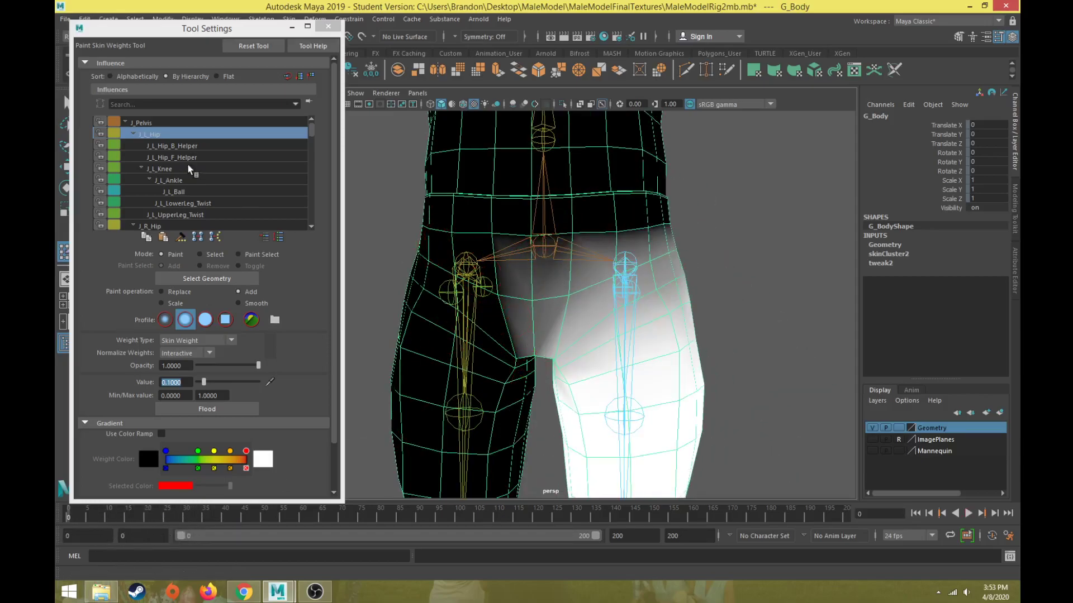
Step: Select the J_L_Knee influence and set the paint value to 1, ready to work on the lower left leg
click(168, 170)
scroll(491, 222, down, 5)
drag(203, 381, 285, 387)
alt+middle_drag(551, 419, 543, 332)
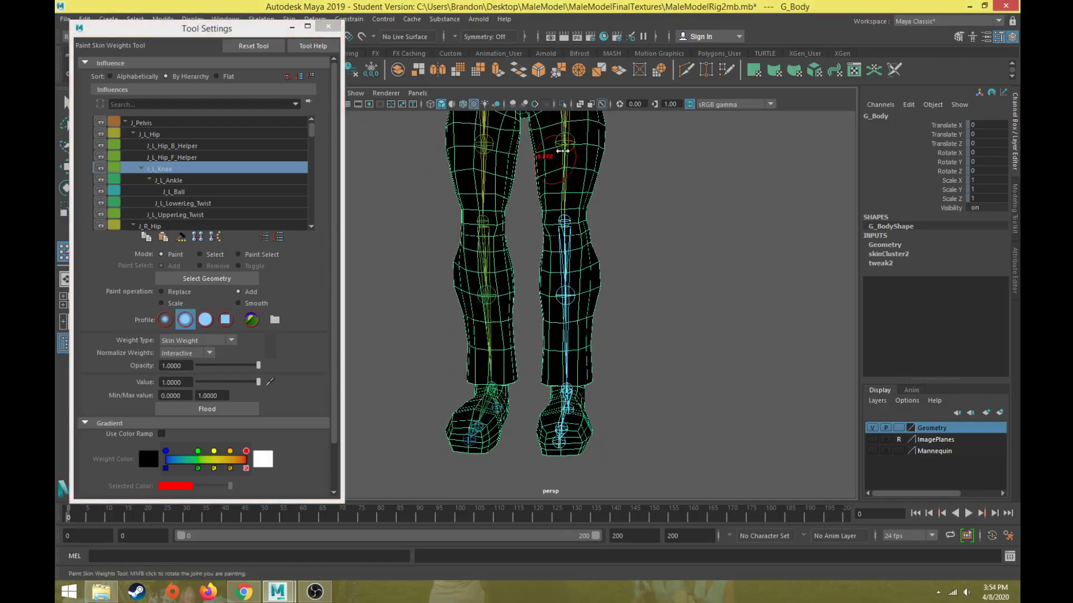
scroll(550, 296, up, 3)
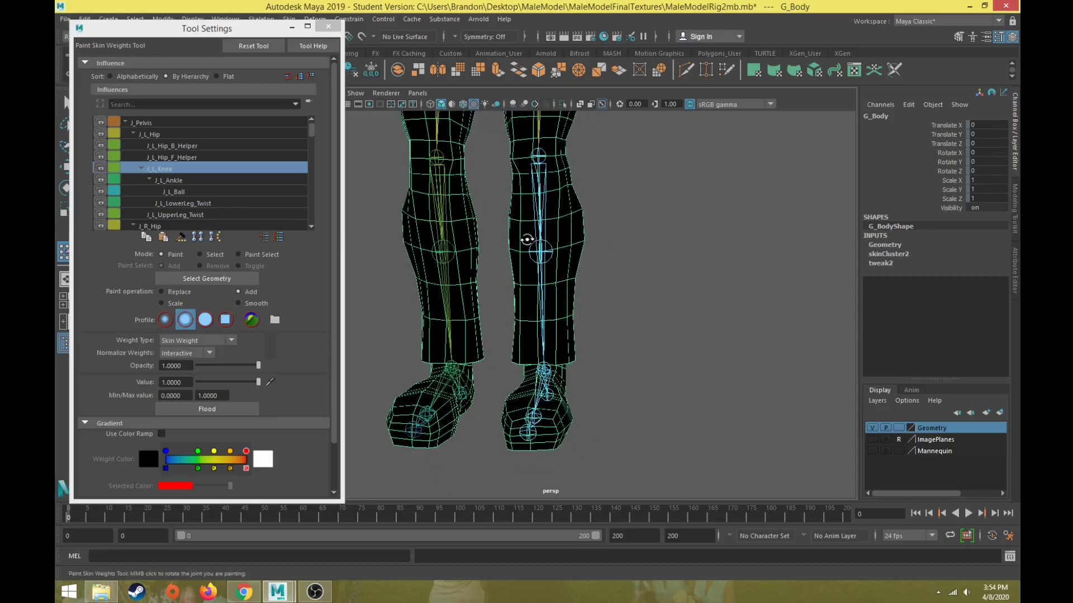
scroll(479, 227, down, 3)
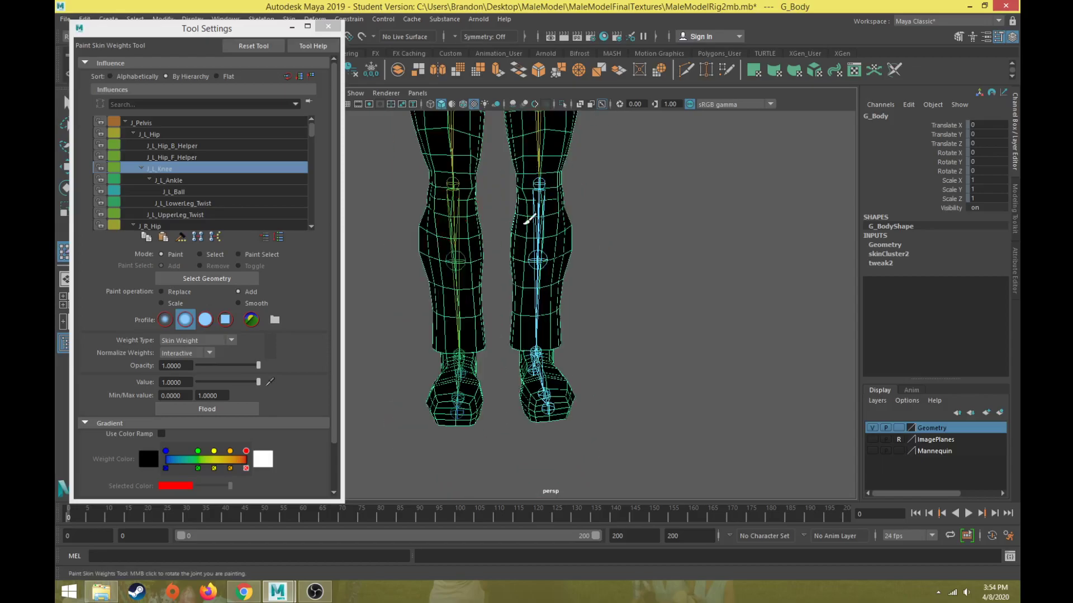
scroll(546, 203, up, 2)
Step: Try a J_L_Knee weight stroke just above the left knee, undo it, and restart the Paint Skin Weights tool
drag(546, 204, 558, 231)
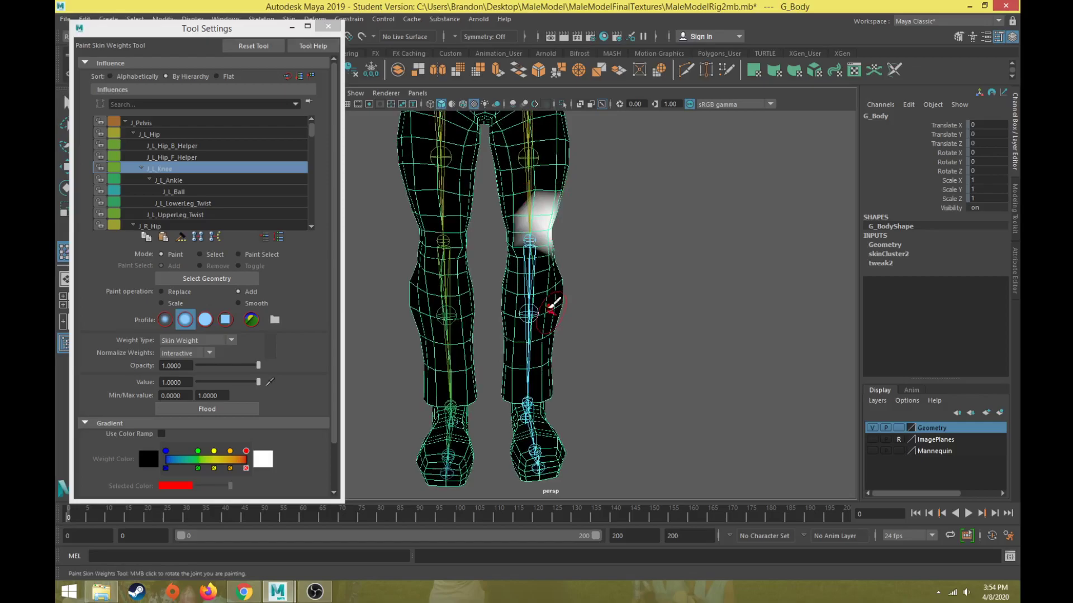
key(ctrl+z)
click(190, 167)
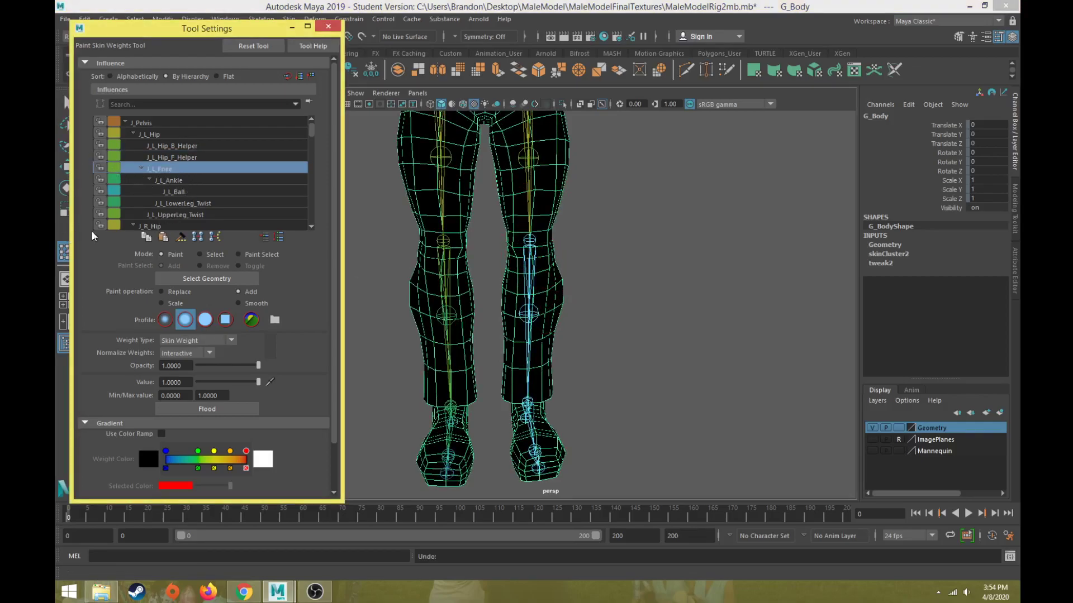
key(q)
click(544, 198)
click(63, 254)
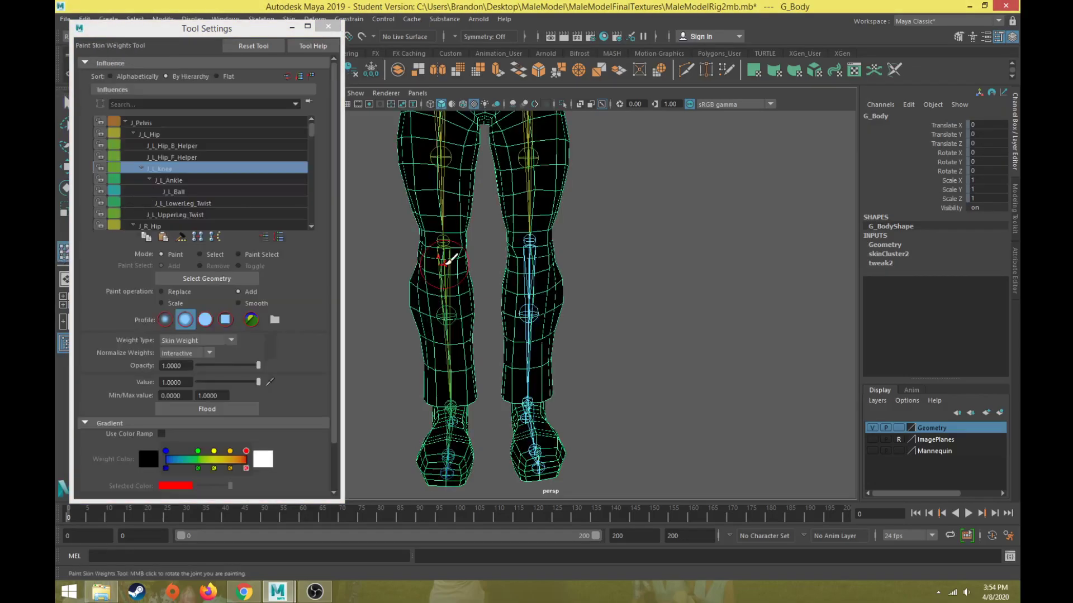
mouse_move(550, 311)
alt+mouse_down()
mouse_move(533, 307)
mouse_move(550, 308)
alt+mouse_up()
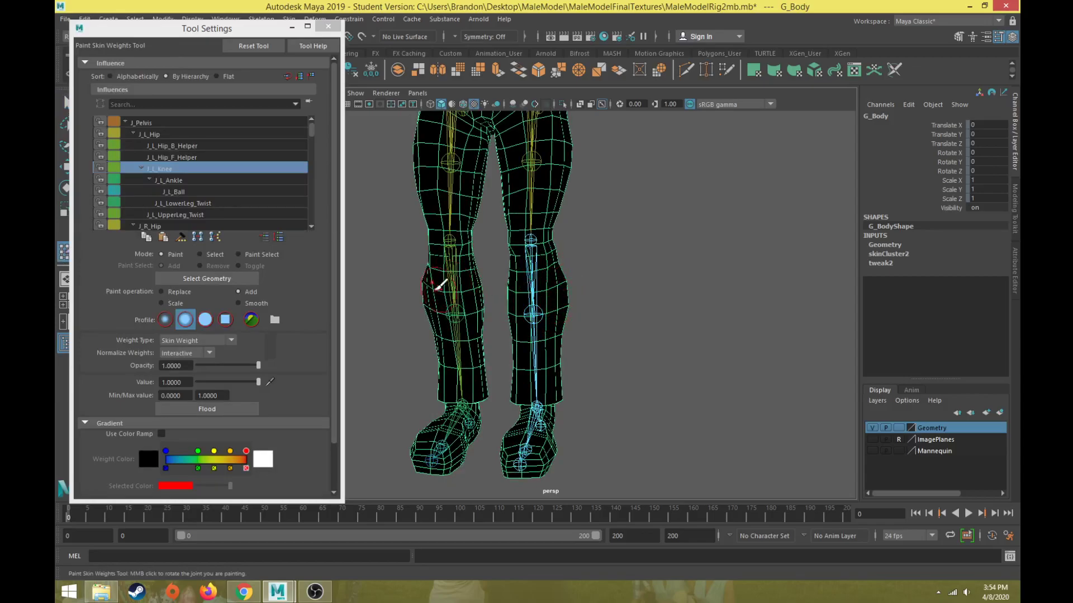
Step: Compare with the J_L_Hip influence, then add full J_L_Knee weight across the front of the left lower leg, from below the knee to the cuff
click(189, 136)
alt+drag(494, 218, 498, 276)
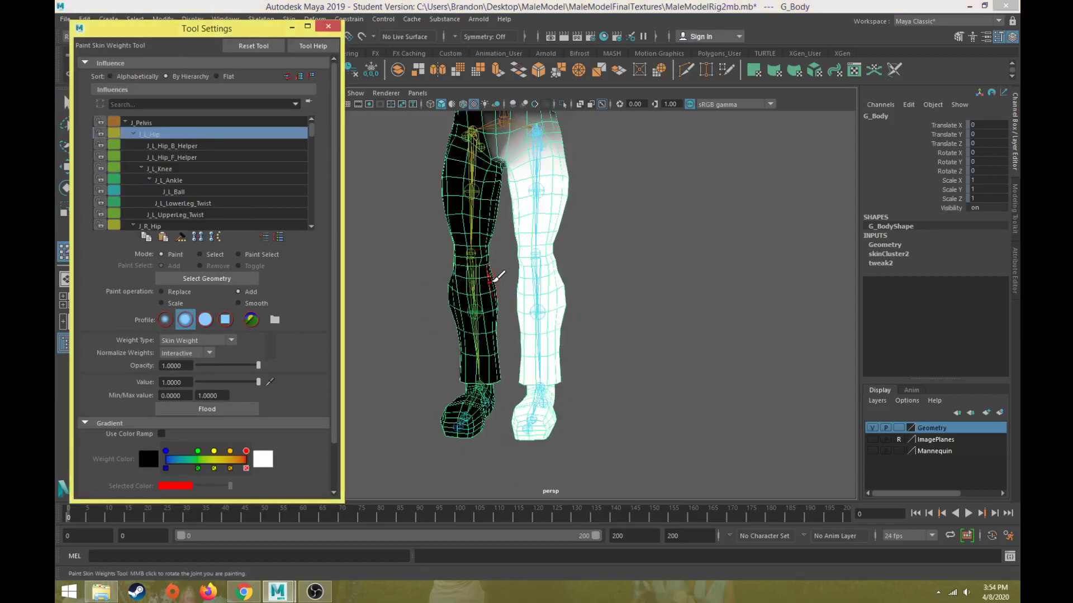
click(162, 168)
scroll(577, 275, up, 4)
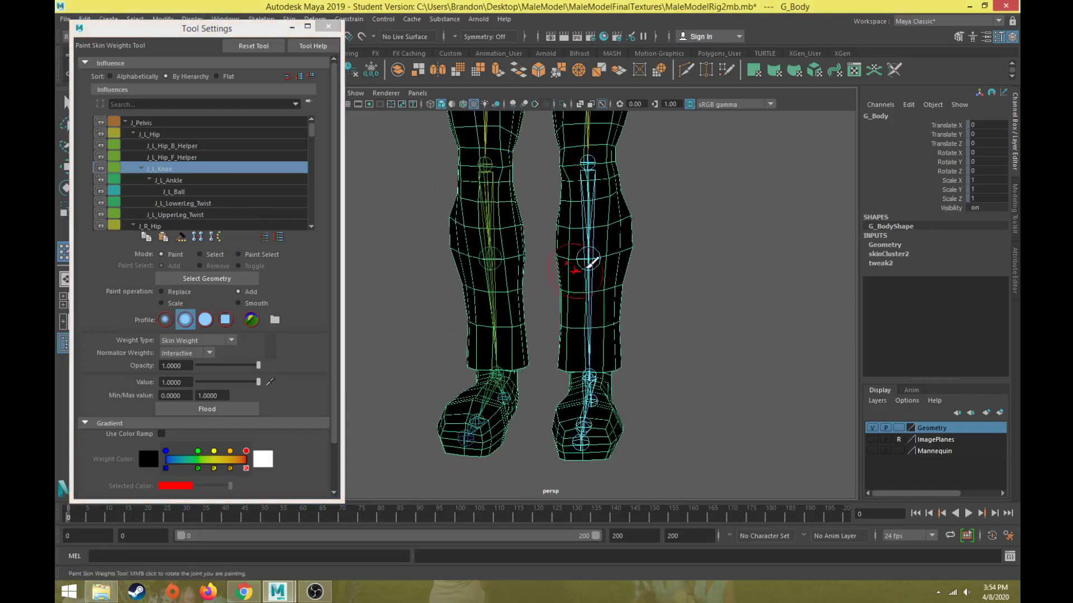
mouse_move(588, 261)
mouse_down()
mouse_move(610, 247)
mouse_move(610, 288)
mouse_move(592, 312)
mouse_move(570, 229)
mouse_move(639, 221)
mouse_up()
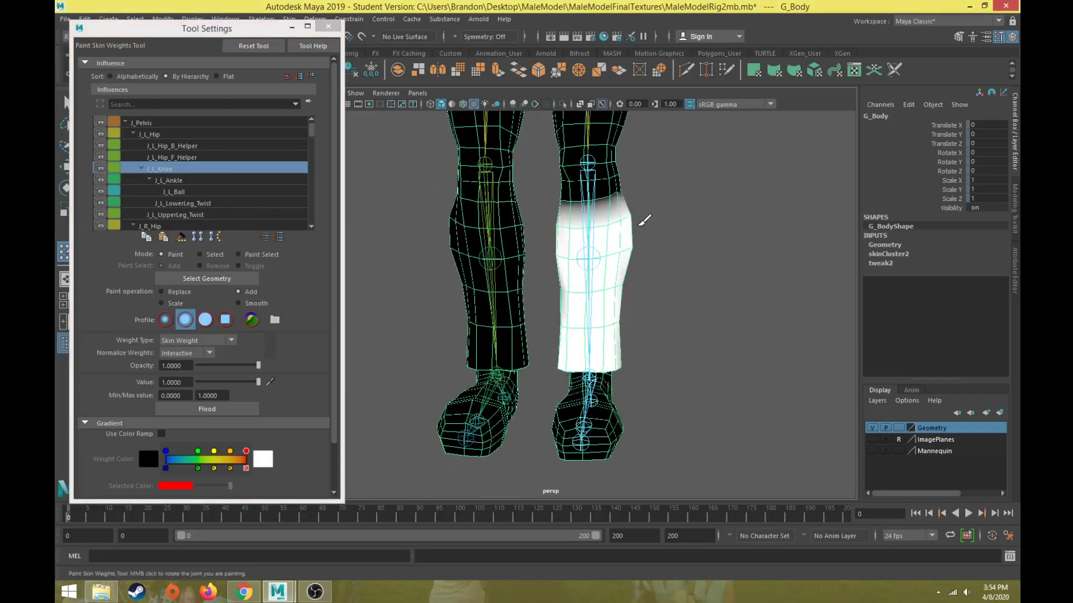
Step: Check J_L_Hip against J_L_Knee, and add full J_L_Knee weight over the left foot, including its sole
click(146, 133)
scroll(600, 242, down, 2)
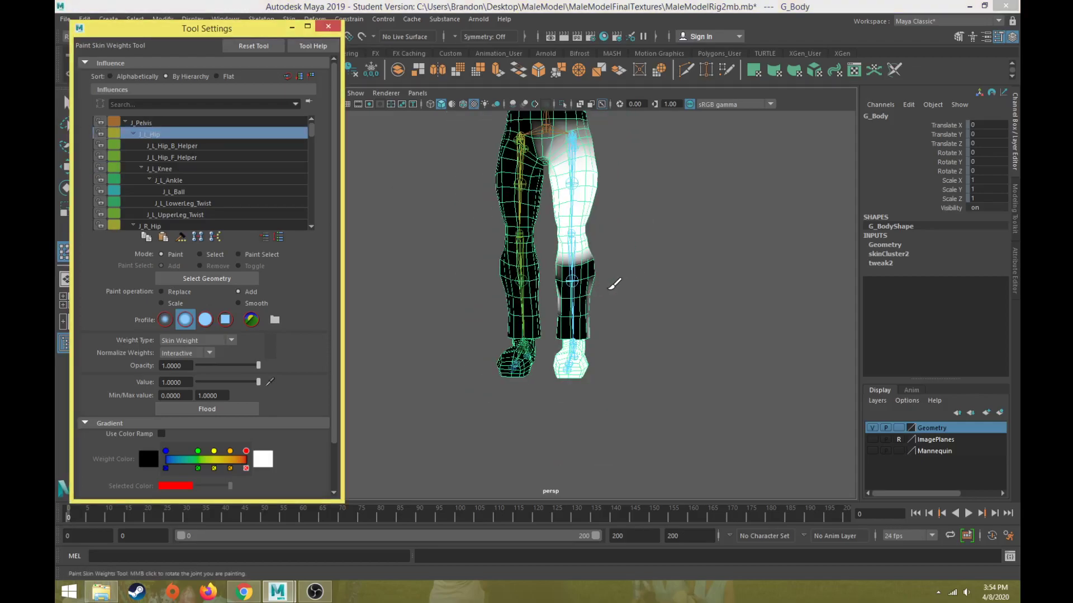
click(195, 168)
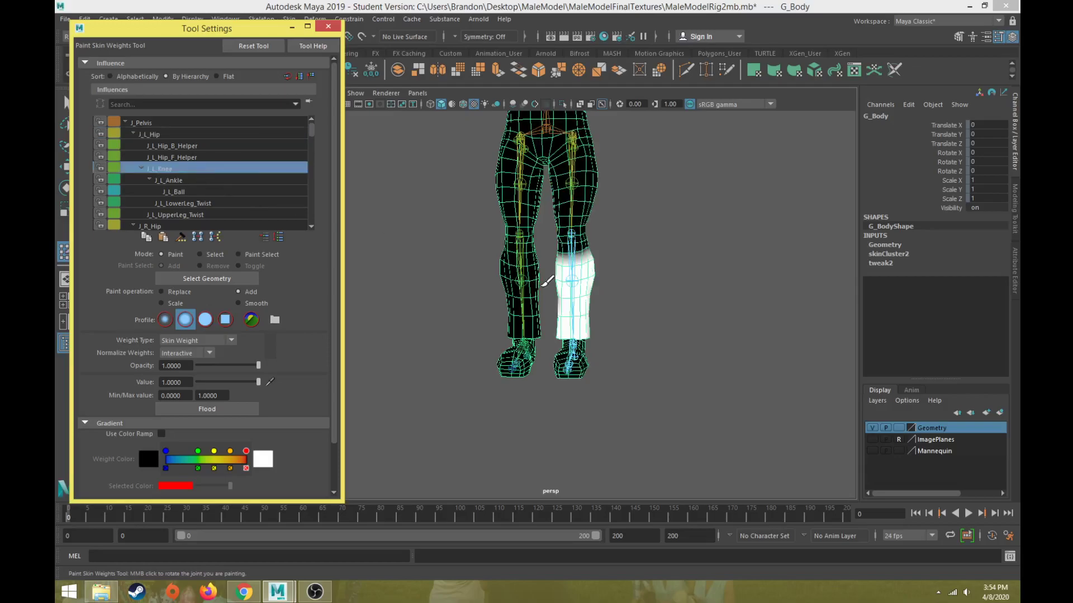
scroll(577, 290, up, 3)
mouse_move(577, 290)
mouse_down()
mouse_move(570, 263)
mouse_move(617, 383)
mouse_move(577, 331)
mouse_move(682, 249)
mouse_move(801, 264)
mouse_up()
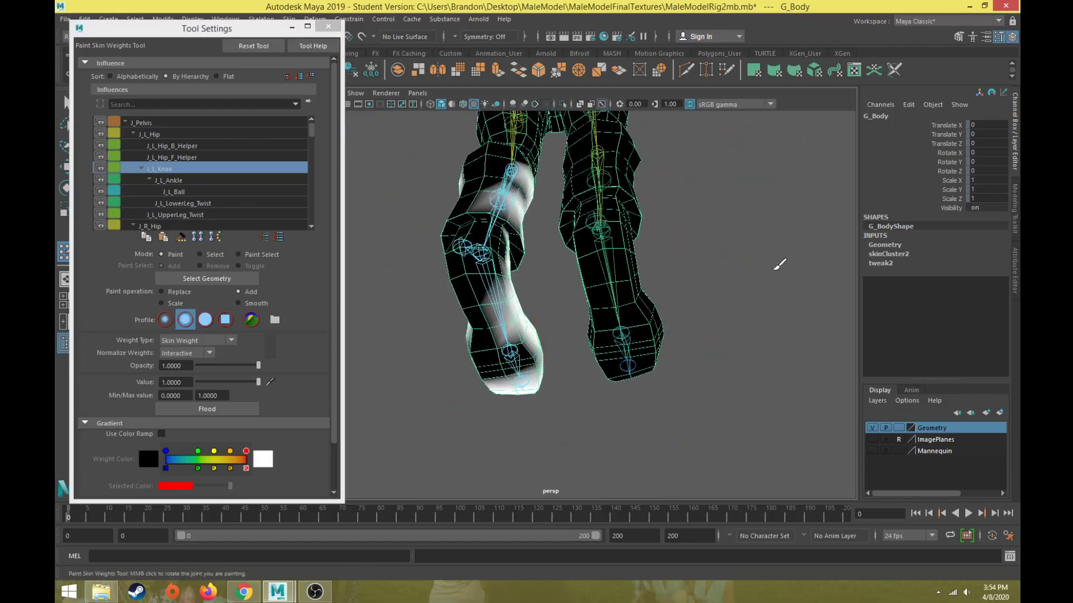
mouse_move(508, 342)
mouse_down()
mouse_move(521, 346)
mouse_move(481, 338)
mouse_move(475, 295)
mouse_move(490, 293)
mouse_up()
alt+middle_drag(493, 292, 572, 326)
mouse_move(572, 325)
alt+mouse_down()
mouse_move(592, 329)
mouse_move(638, 283)
mouse_move(559, 287)
mouse_move(570, 268)
alt+mouse_up()
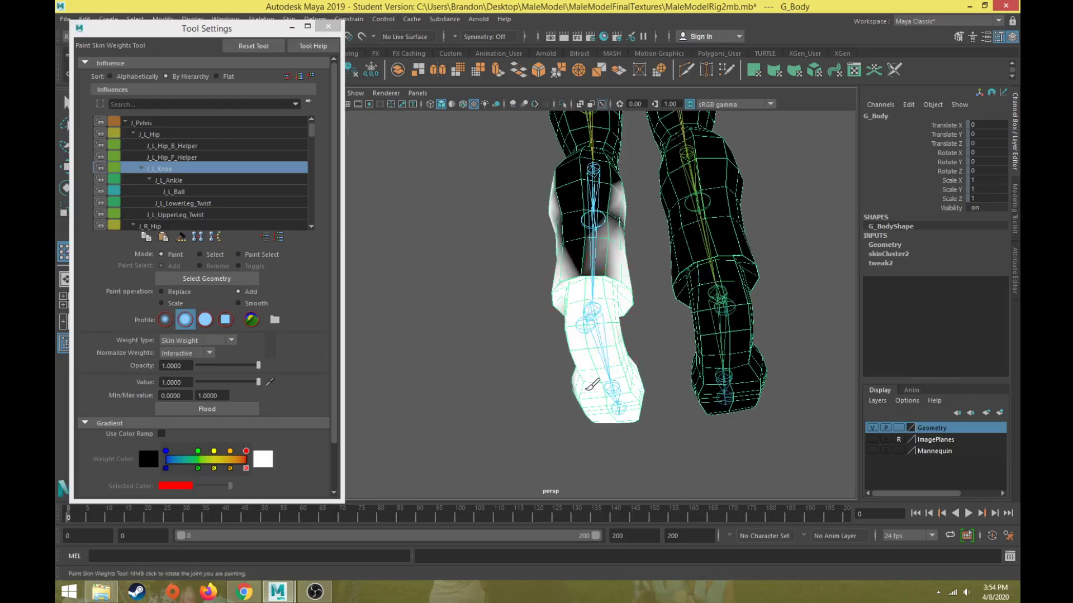
alt+drag(616, 403, 584, 343)
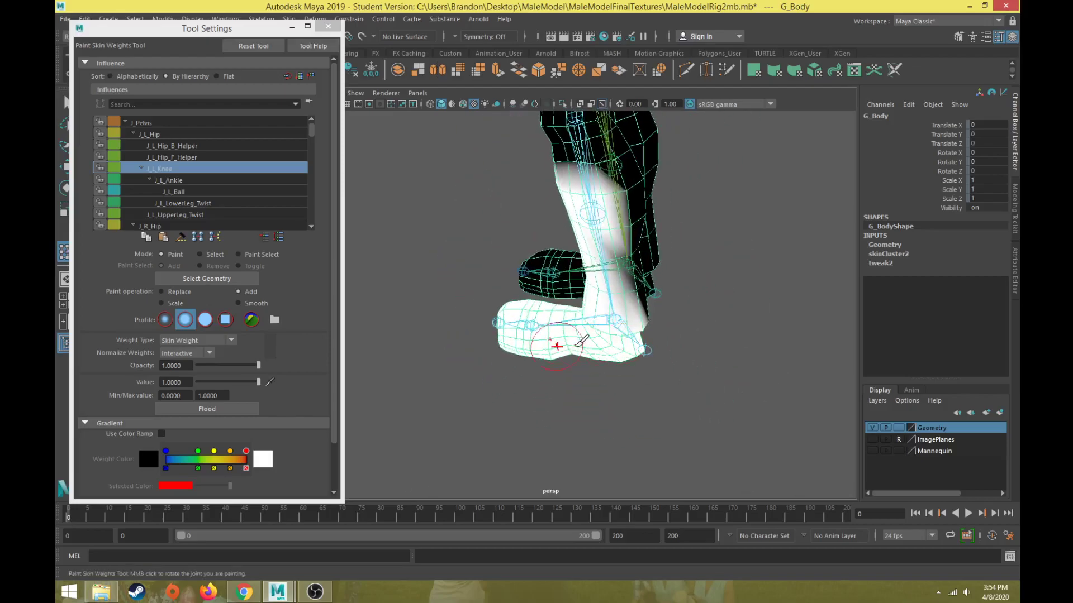
Step: Add J_L_Knee weight to the heel and back of the left calf, up to just below the knee
alt+drag(601, 288, 581, 313)
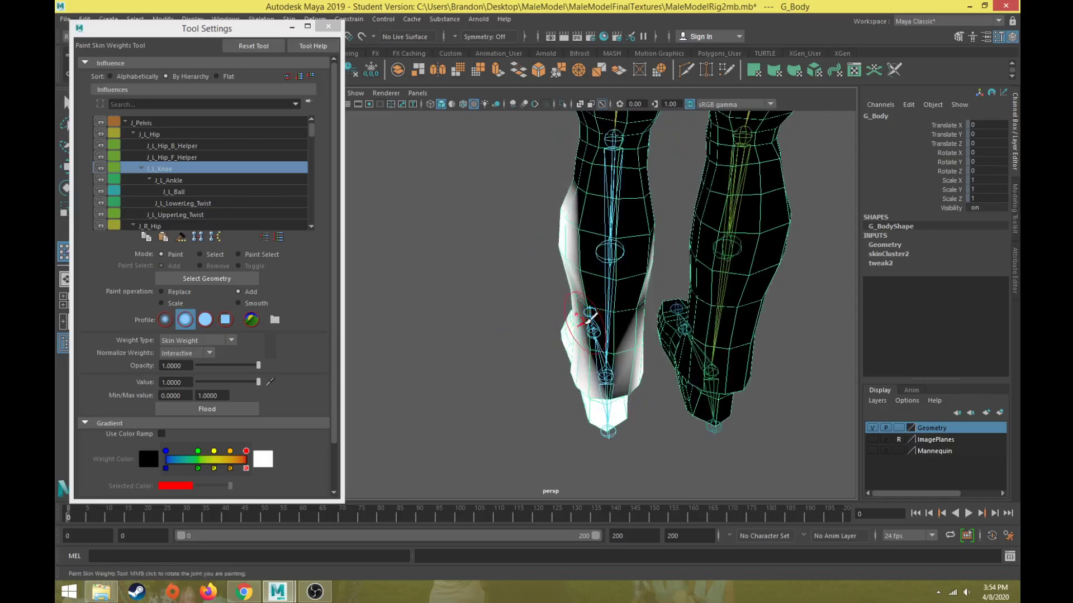
mouse_move(609, 378)
mouse_down()
mouse_move(615, 335)
mouse_move(634, 312)
mouse_move(626, 262)
mouse_move(555, 308)
mouse_move(766, 307)
mouse_move(753, 294)
mouse_up()
mouse_move(464, 273)
alt+mouse_down()
mouse_move(508, 268)
mouse_move(514, 246)
alt+mouse_up()
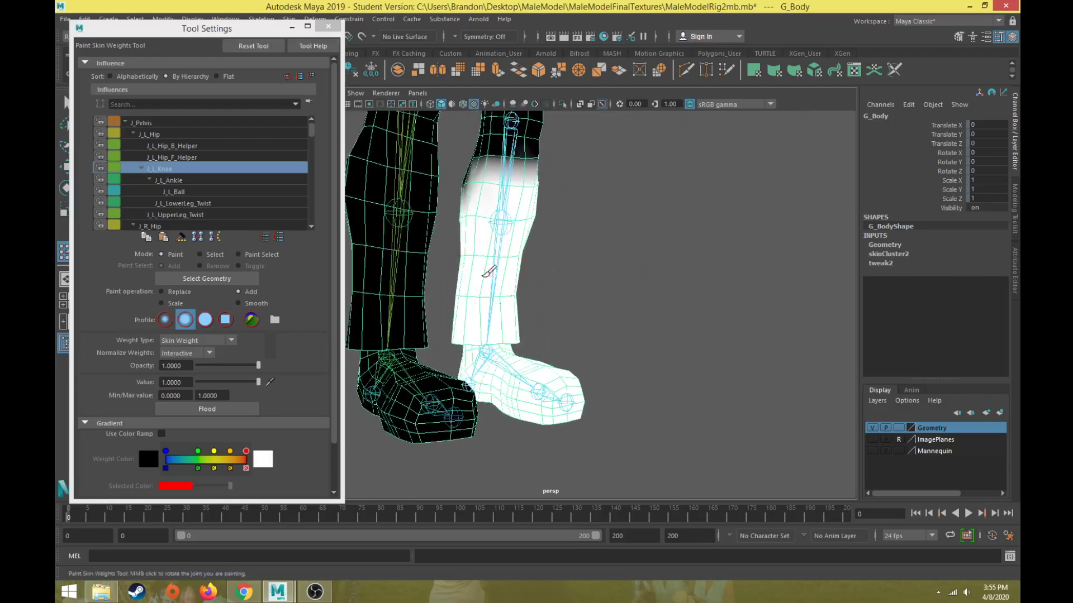
alt+middle_drag(488, 246, 515, 324)
mouse_move(548, 274)
mouse_down()
mouse_move(566, 275)
mouse_move(534, 273)
mouse_move(546, 291)
mouse_move(330, 304)
mouse_up()
alt+drag(579, 331, 508, 333)
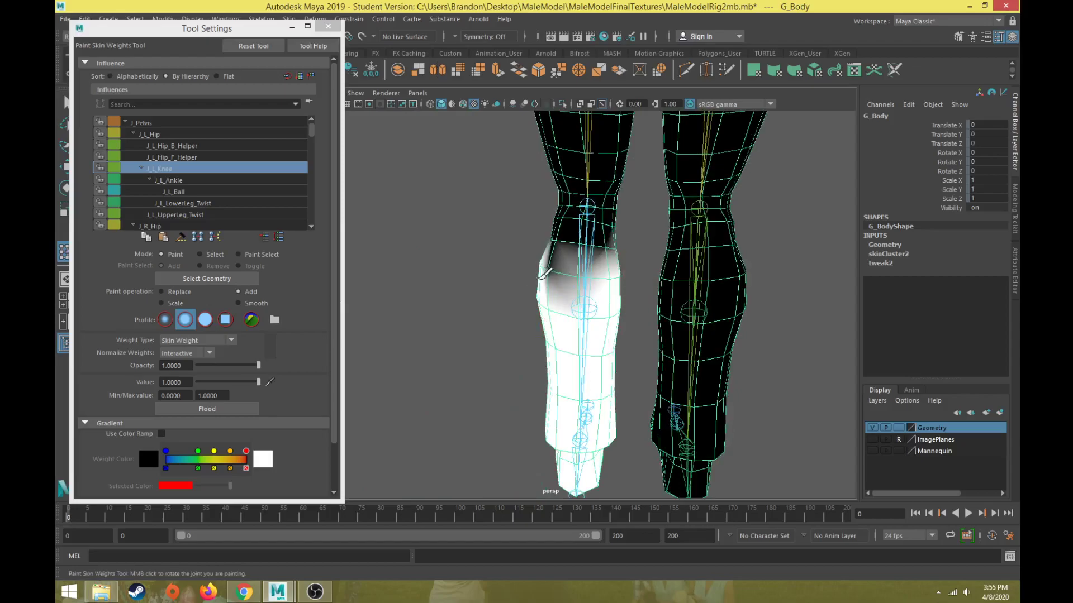
drag(545, 279, 585, 277)
Step: Leave weight painting, play the leg motion from a side view, and return to frame 0
scroll(547, 287, down, 5)
key(w)
scroll(508, 356, up, 2)
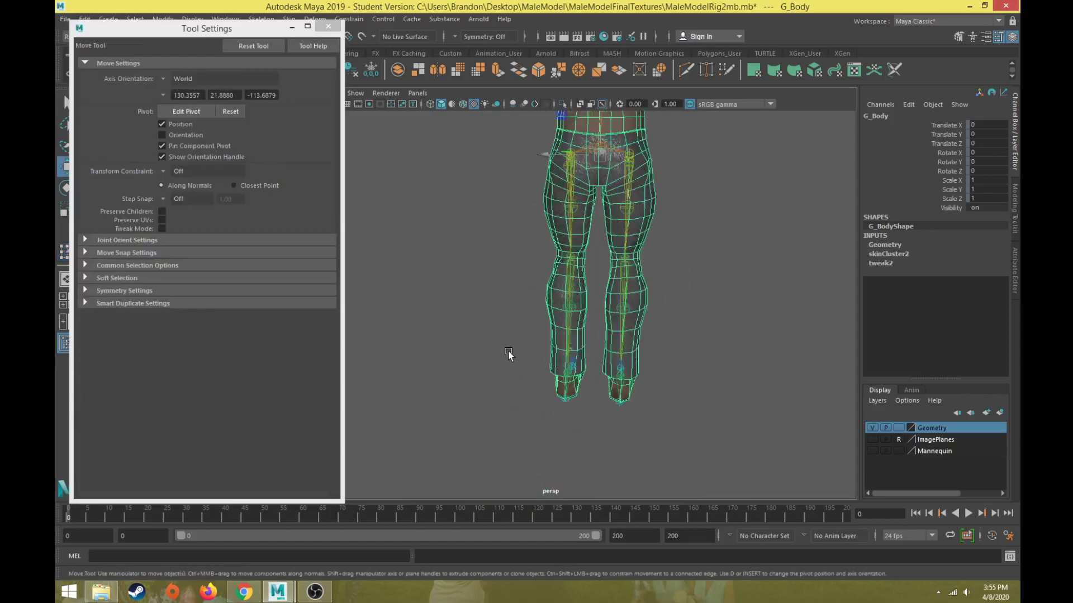
scroll(565, 383, down, 4)
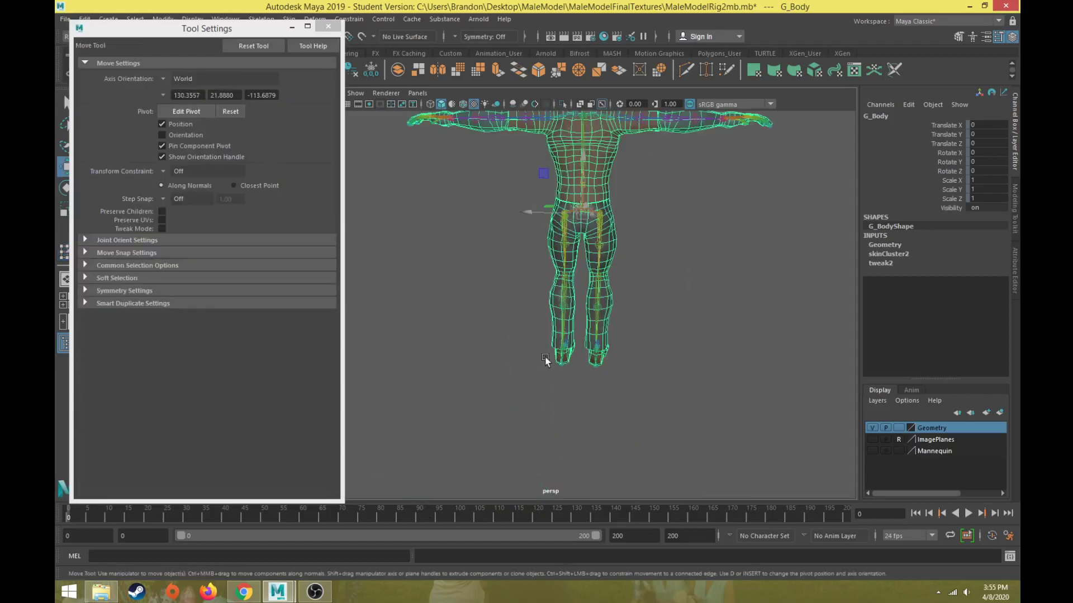
alt+drag(541, 359, 552, 402)
click(437, 511)
key(alt+v)
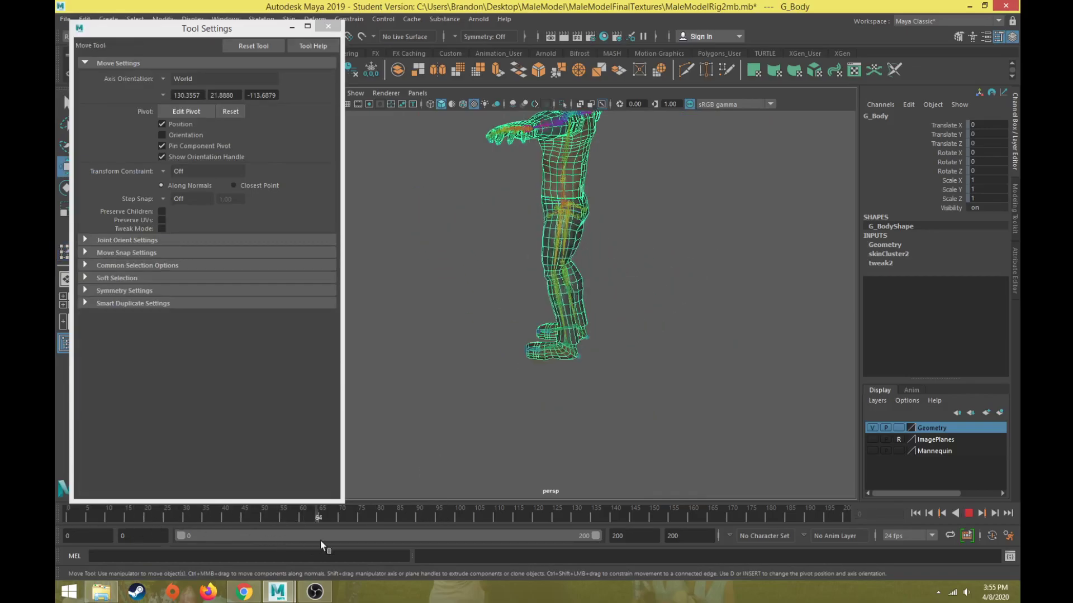
click(69, 515)
Step: Break the connections on J_L_Hip's translate, rotate, scale and visibility channels, and scrub the timeline to check the motion is gone
click(556, 247)
scroll(520, 330, up, 4)
alt+drag(520, 335, 561, 367)
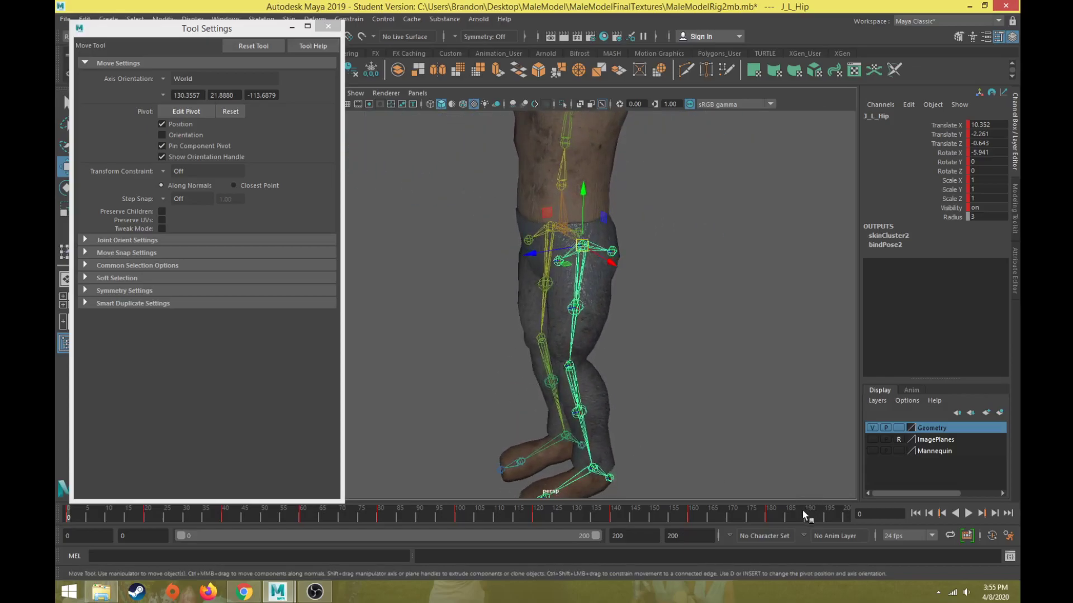
drag(963, 126, 960, 210)
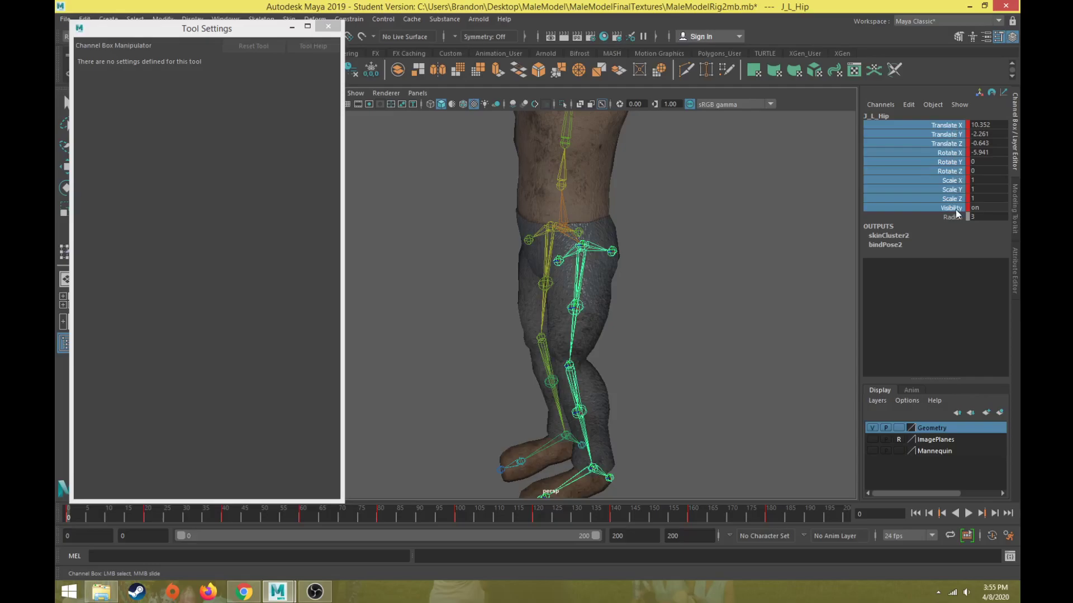
right_click(952, 169)
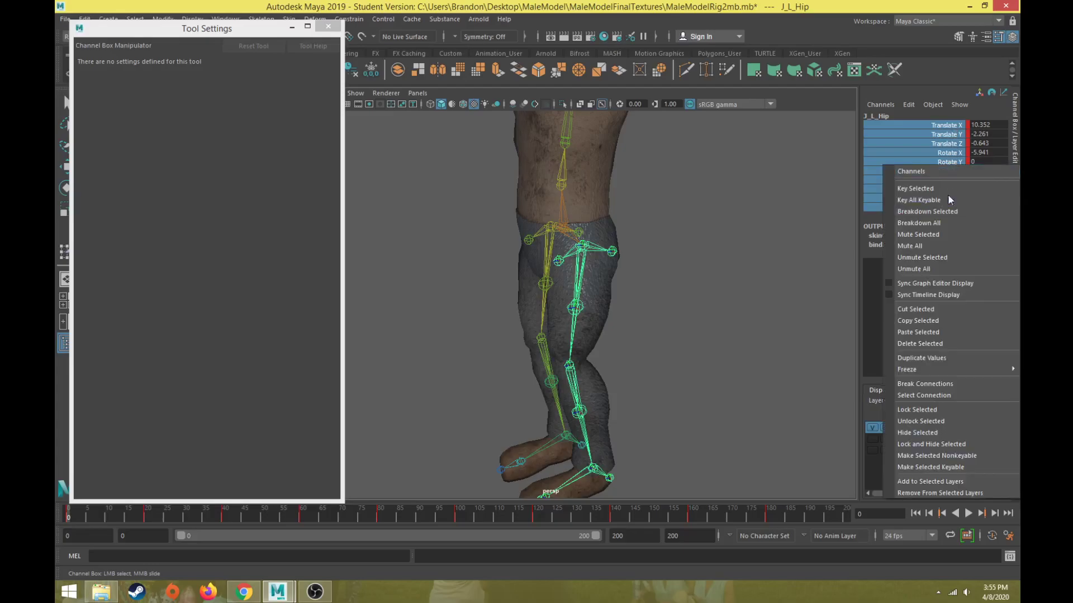
click(911, 386)
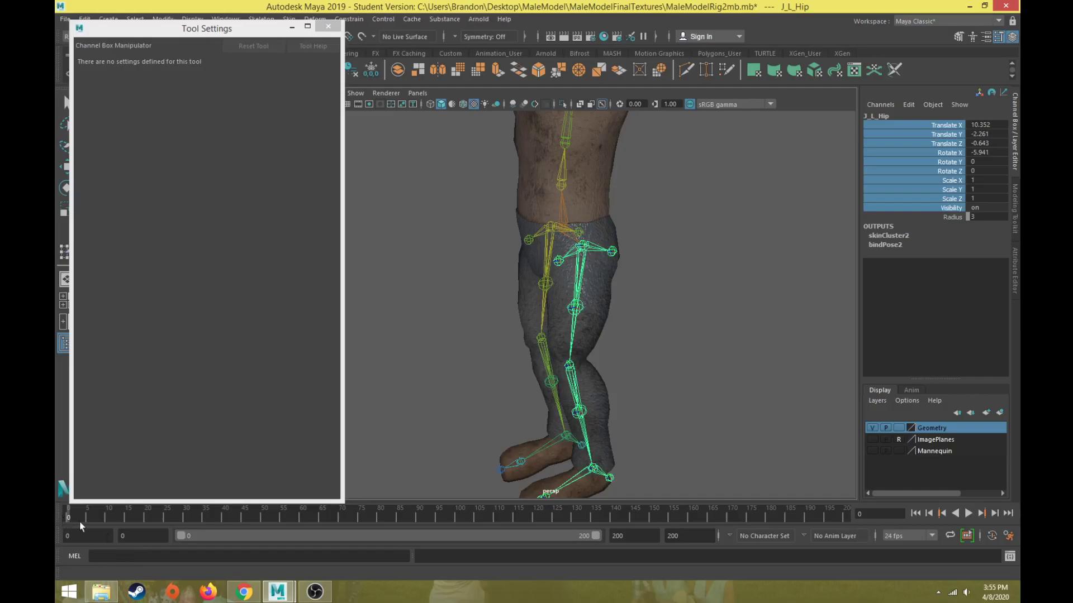
drag(118, 521, 230, 526)
drag(55, 539, 56, 538)
drag(110, 515, 519, 530)
drag(773, 521, 64, 516)
Step: Key the J_L_Knee joint at frame 0, and at frame 40 bend it backward to about 89 degrees in Rotate X
click(570, 374)
scroll(608, 441, up, 4)
alt+middle_drag(608, 441, 557, 287)
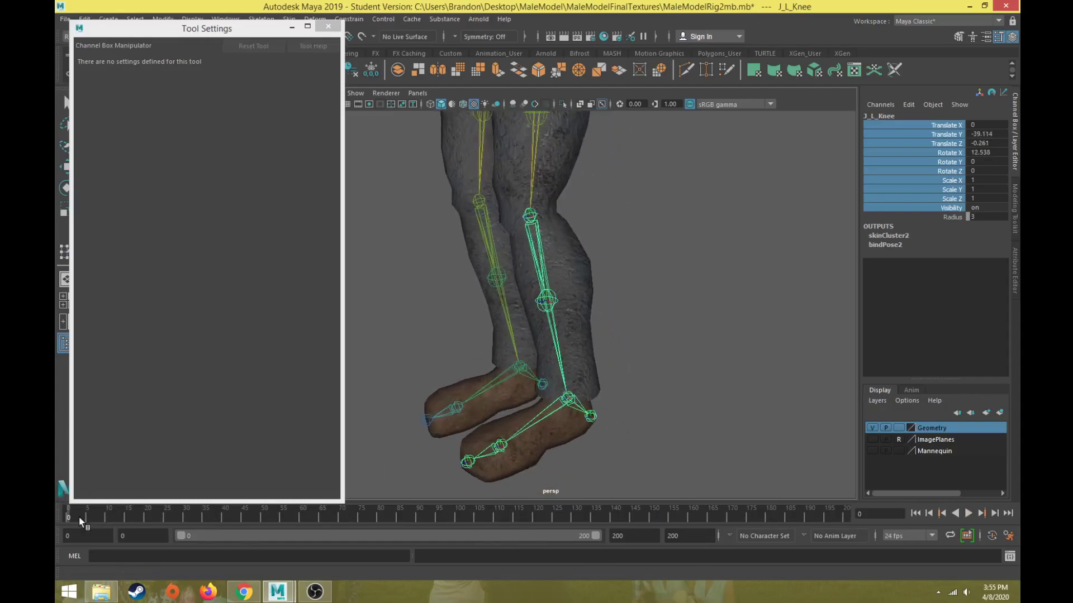
drag(73, 518, 86, 514)
drag(225, 519, 225, 518)
key(e)
drag(502, 179, 476, 234)
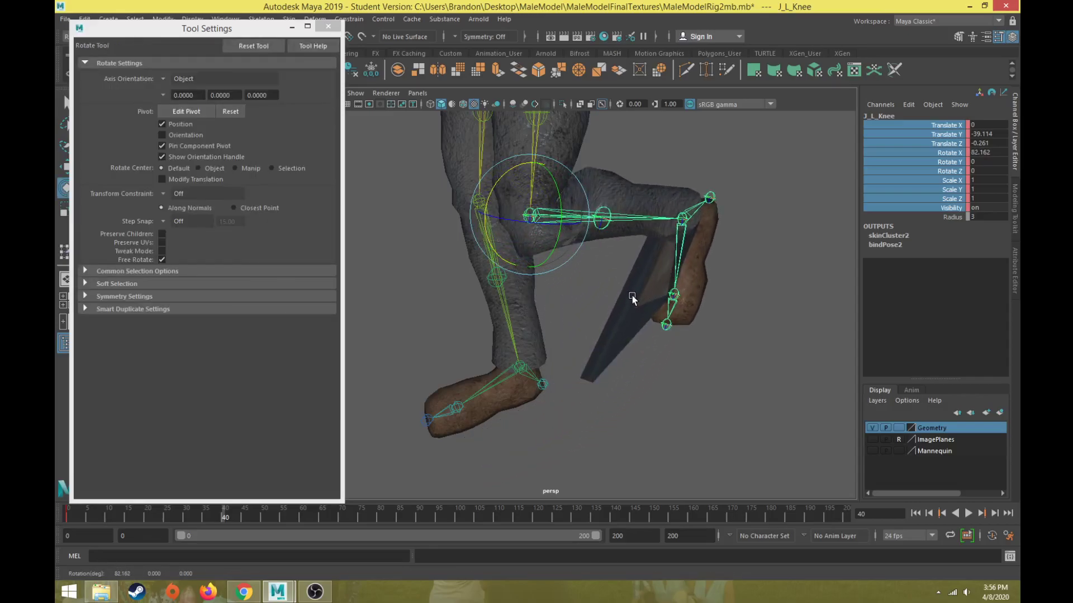
drag(523, 184, 505, 179)
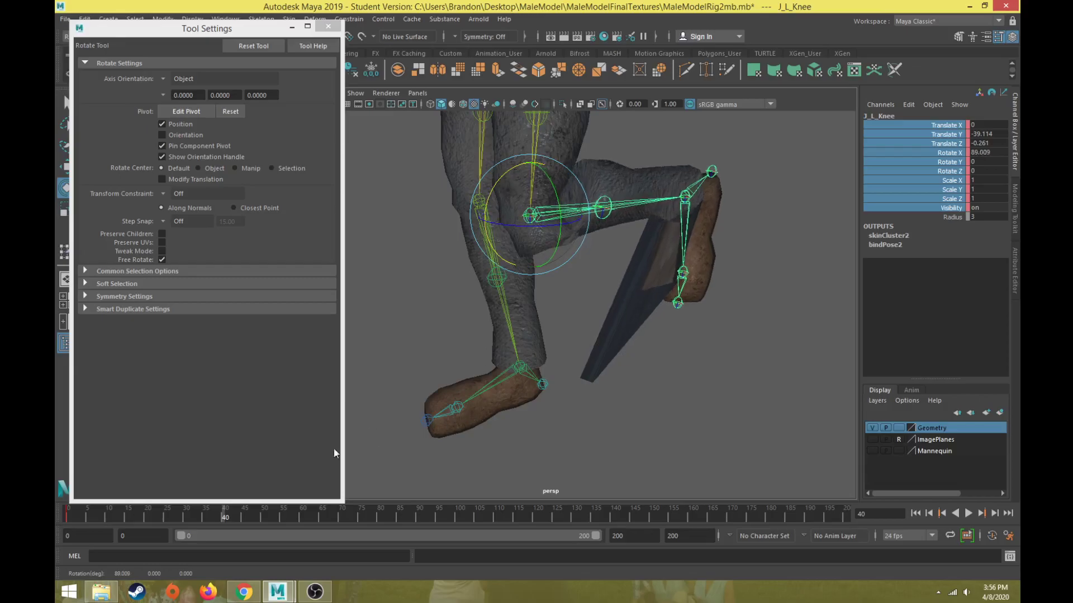
Step: Copy the J_L_Knee key from frame 0 and paste it at frame 70
click(253, 521)
drag(391, 527, 66, 517)
right_click(66, 518)
click(112, 337)
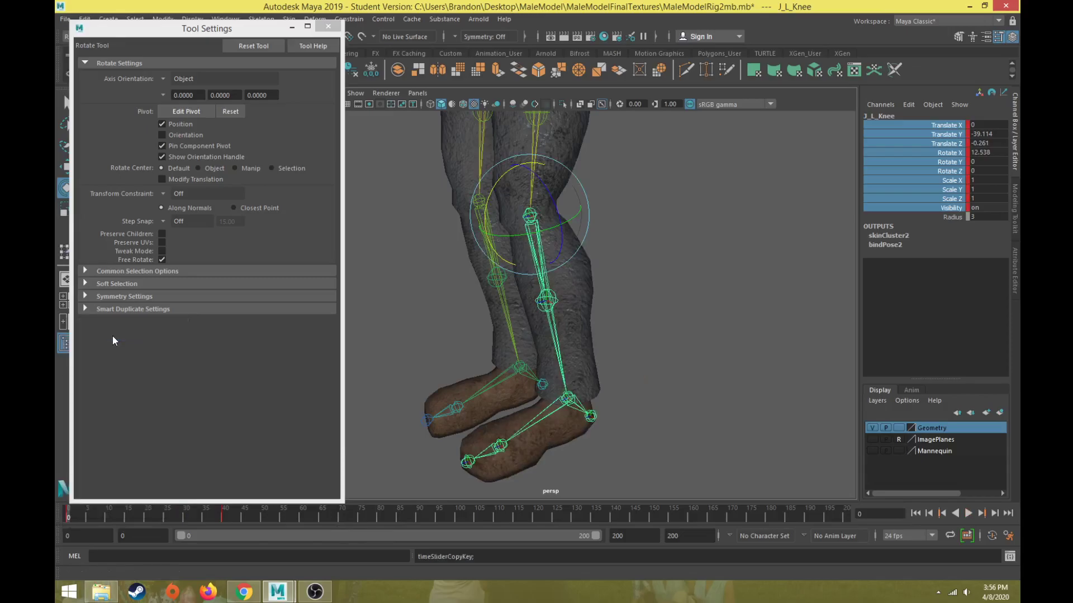
click(348, 518)
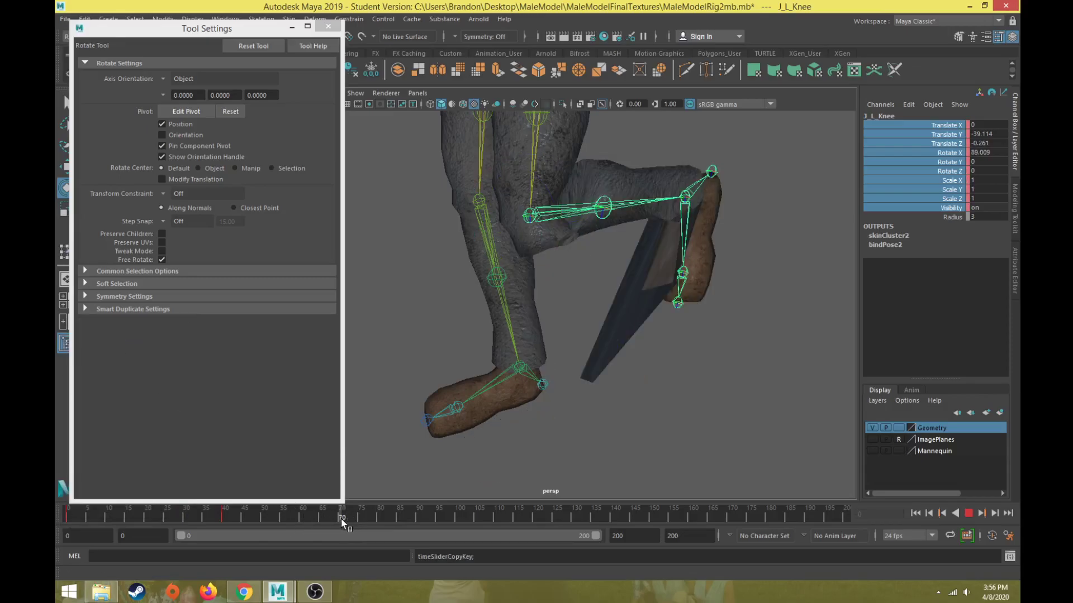
right_click(341, 519)
click(473, 355)
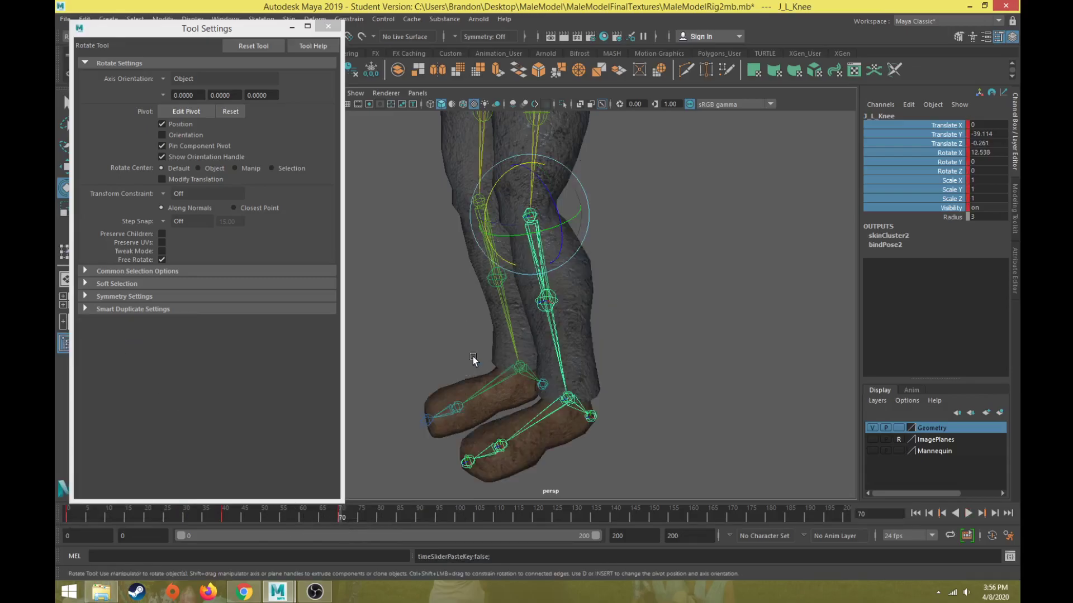
Step: Key J_L_Knee at frame 100 with the lower leg swung forward to about -14.5 degrees in Rotate X
click(460, 517)
drag(510, 197, 502, 167)
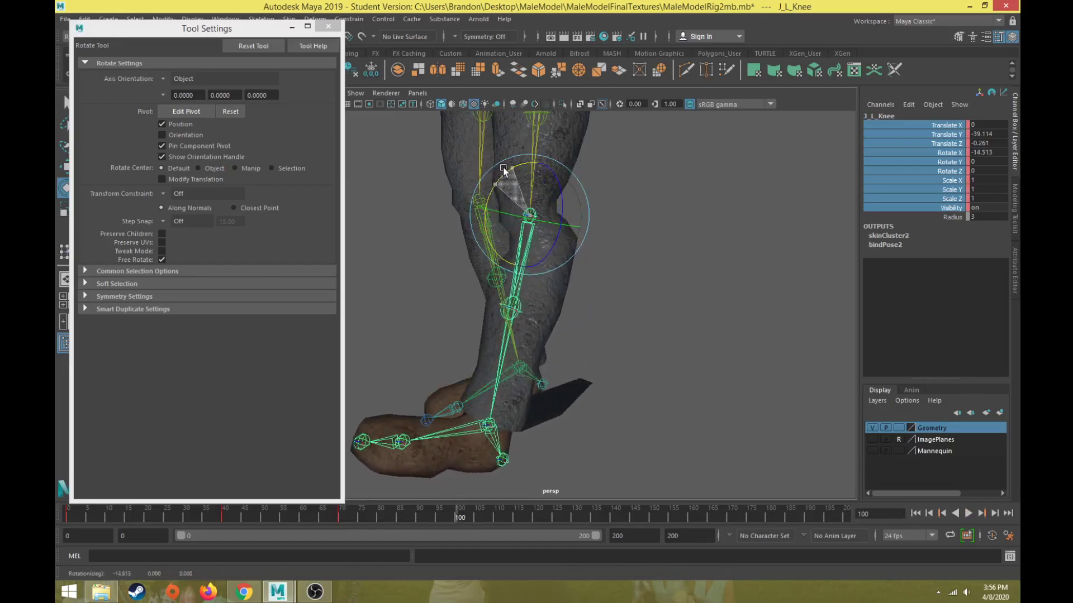
alt+drag(541, 332, 480, 490)
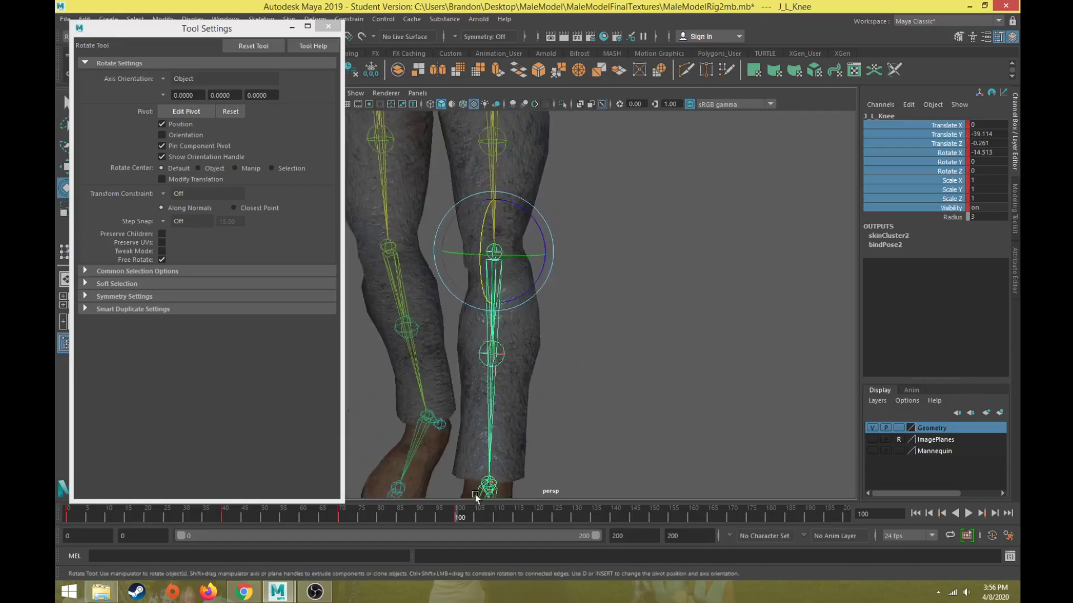
Step: Try rotating the J_L_Knee joint sideways at frame 71, and undo the rotation
click(373, 518)
drag(373, 518, 342, 517)
mouse_move(544, 237)
mouse_down()
mouse_move(533, 248)
mouse_move(529, 239)
mouse_up()
key(ctrl+z)
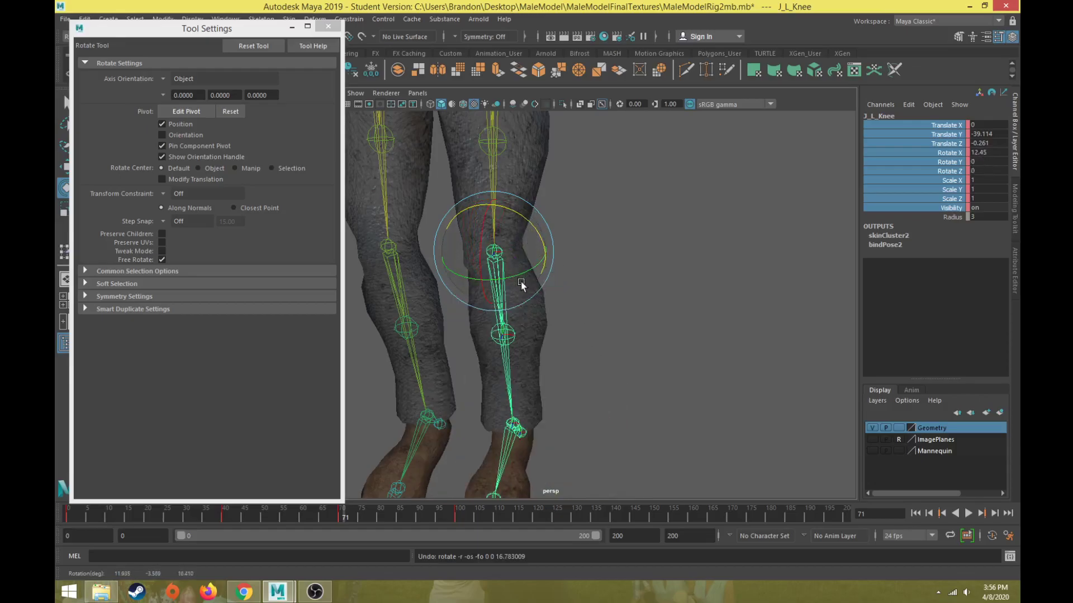
Step: Replay the knee motion, return to frame 0, and resume painting J_L_Knee skin weights on the G_Body mesh
key(alt+v)
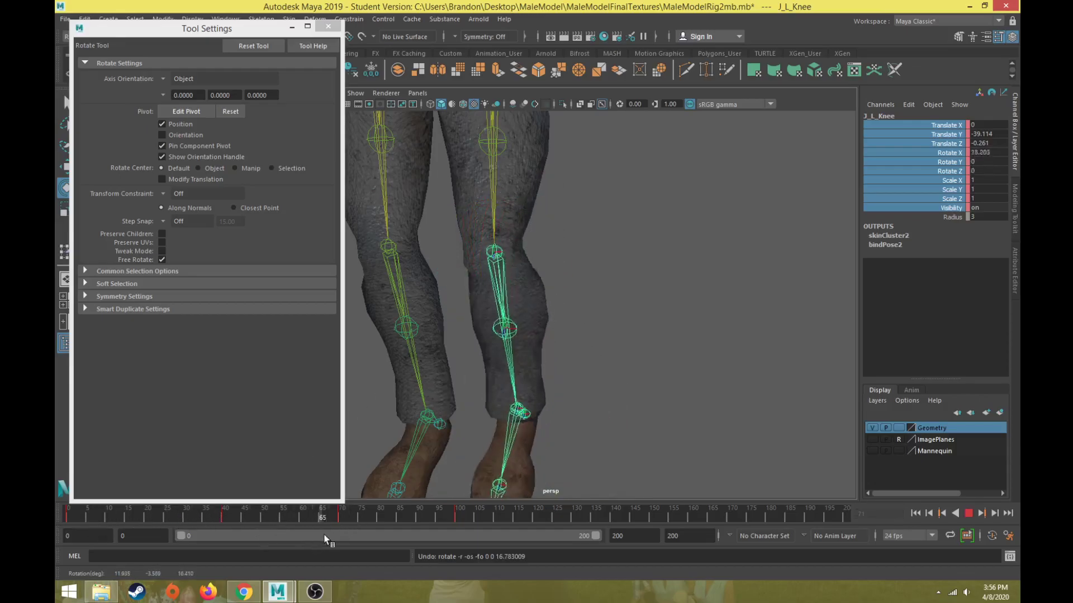
drag(172, 515, 57, 488)
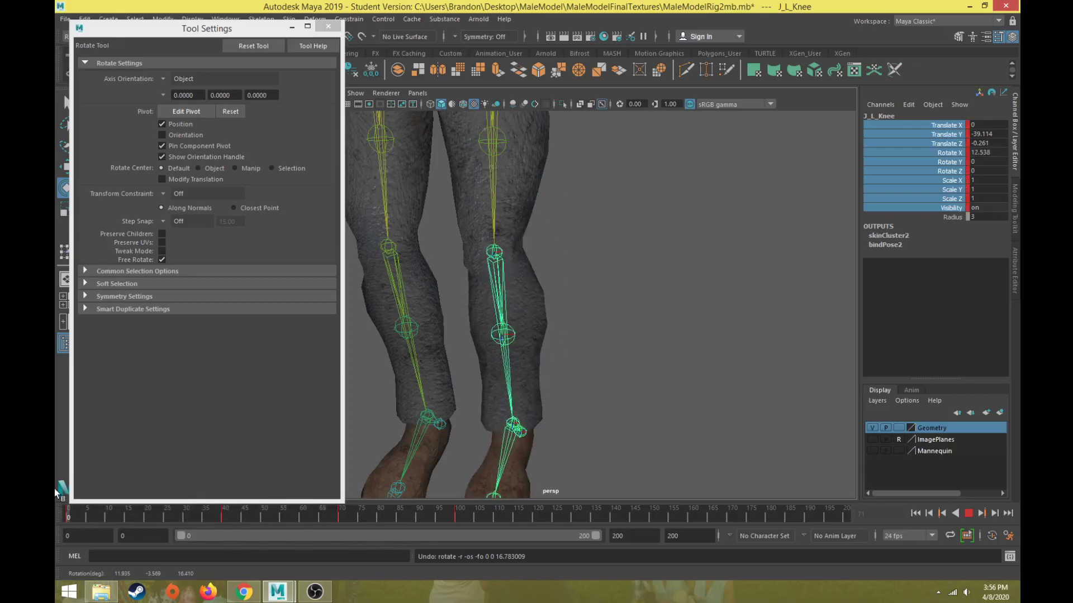
scroll(456, 281, up, 2)
click(511, 169)
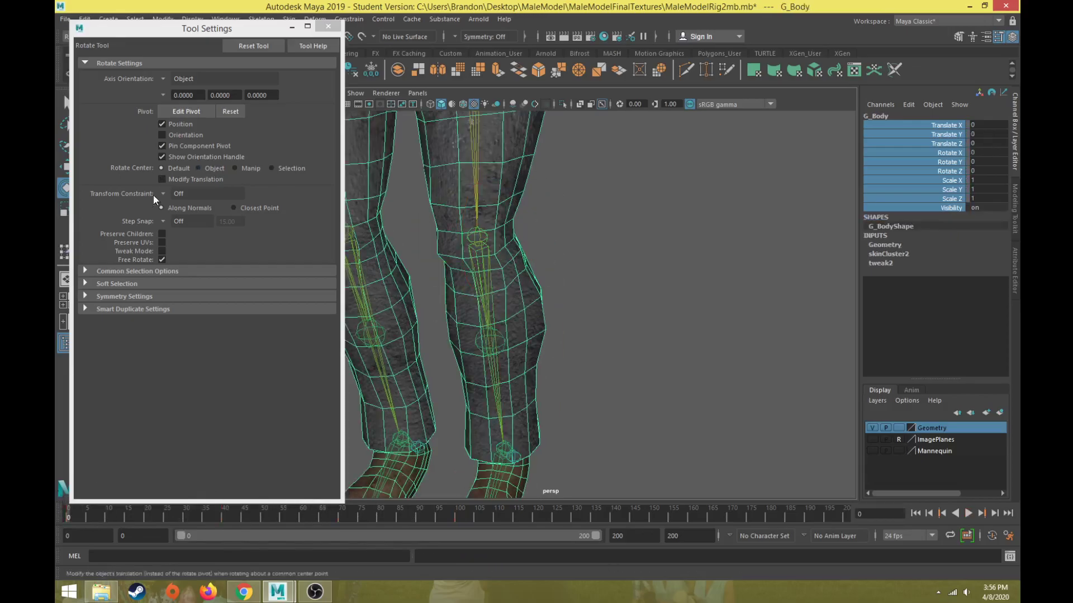
key(y)
alt+middle_drag(538, 295, 581, 270)
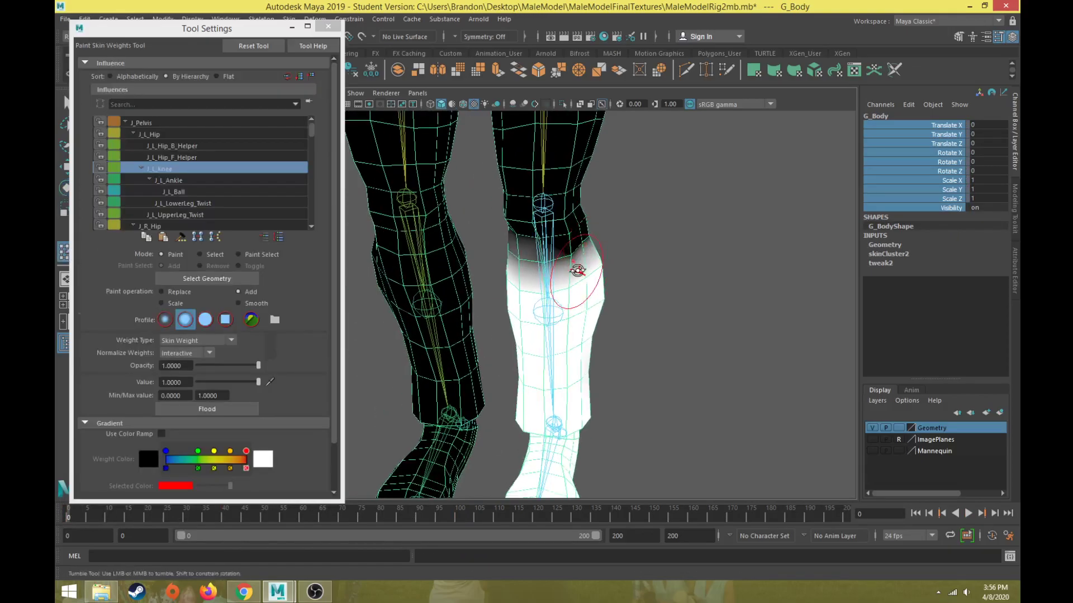
alt+drag(581, 270, 550, 354)
alt+middle_drag(551, 354, 609, 265)
alt+drag(608, 266, 619, 300)
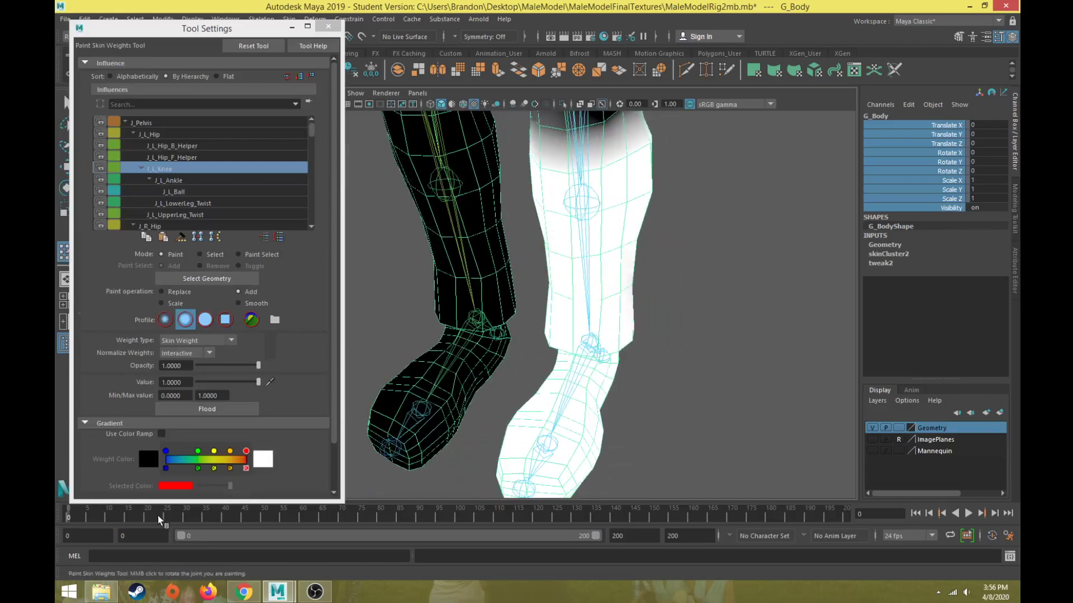
Step: Play the knee bend, stop at frame 25, and inspect the left ankle area for stretched geometry
key(alt+v)
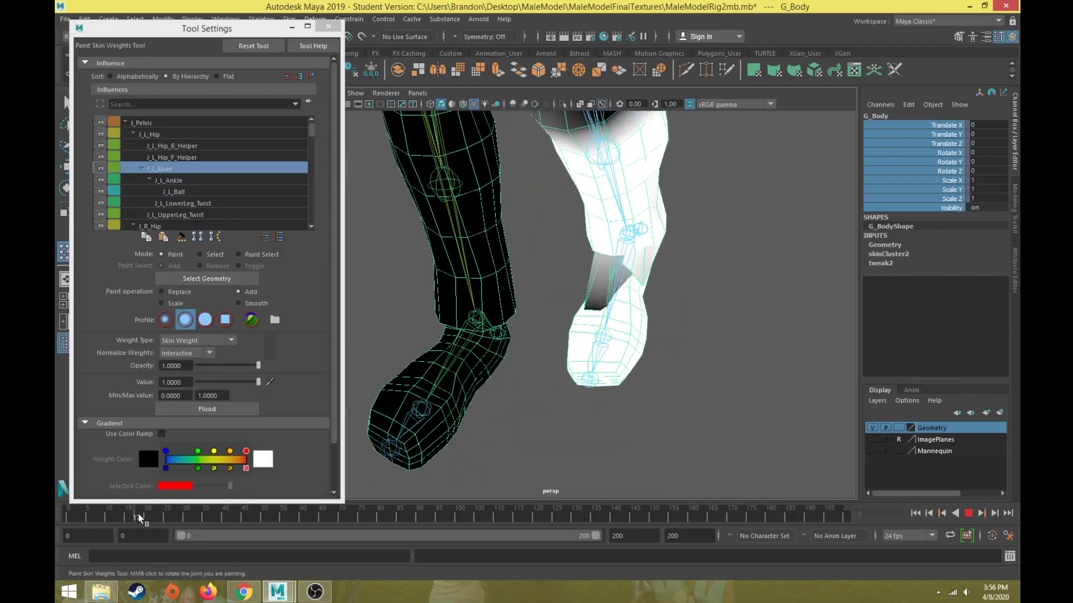
key(alt+v)
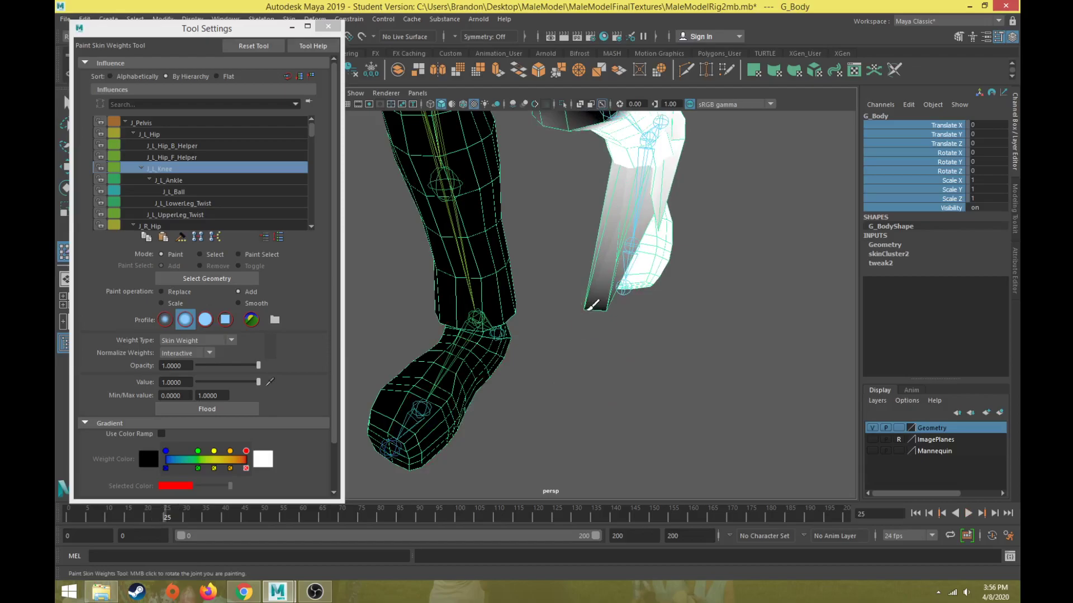
mouse_move(612, 299)
alt+mouse_down()
mouse_move(632, 295)
mouse_move(597, 313)
alt+mouse_up()
alt+drag(563, 388, 570, 358)
alt+middle_drag(535, 369, 538, 362)
alt+drag(537, 363, 695, 255)
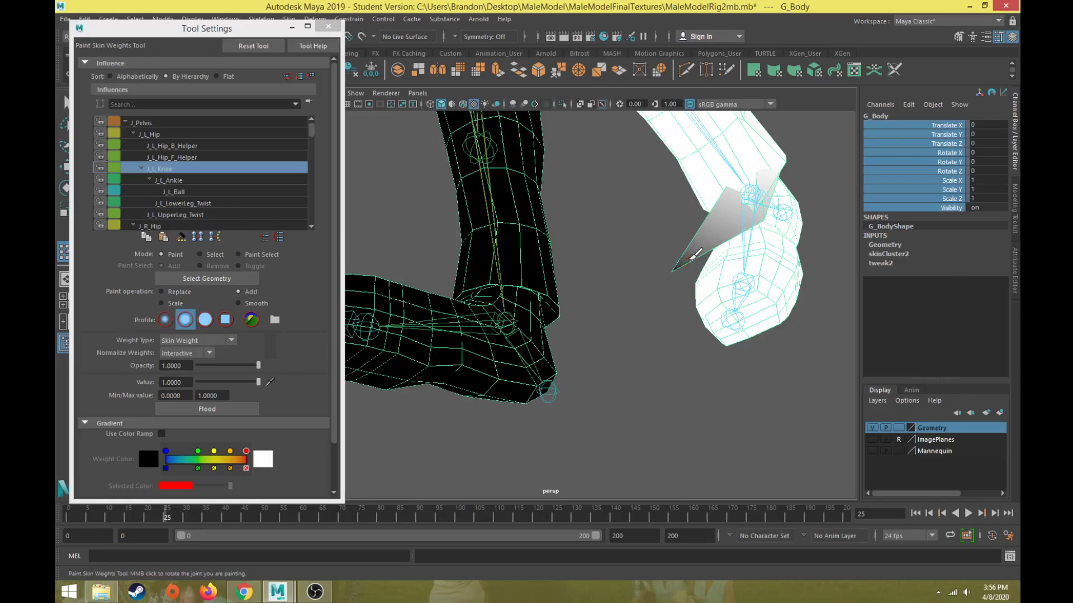
Step: At frame 0, paint more J_L_Knee weight onto the left trouser cuff and scrub the bend to check it
drag(167, 515, 68, 519)
alt+drag(500, 288, 597, 274)
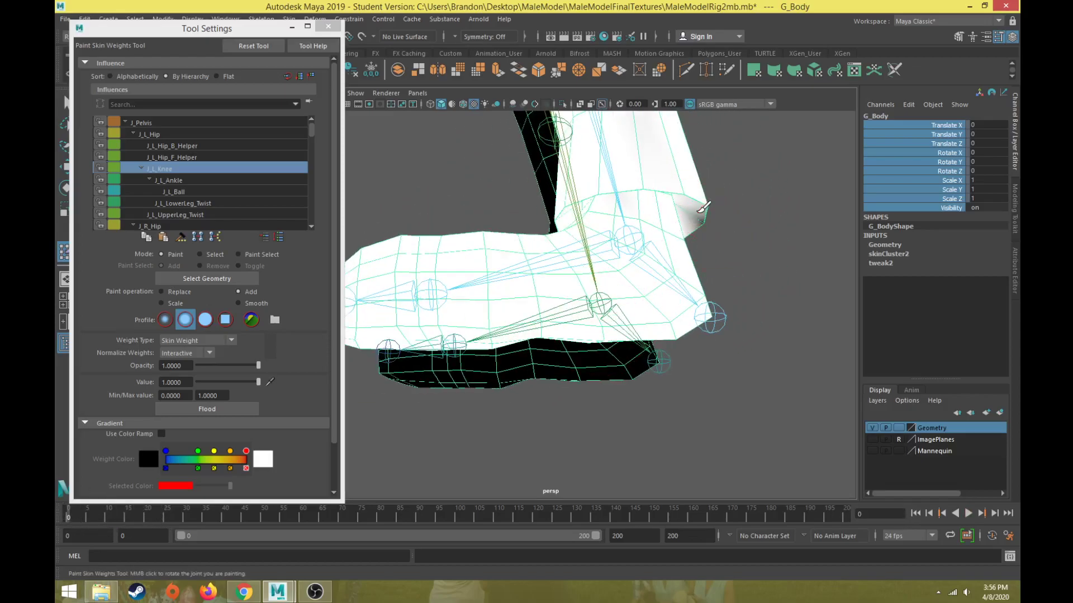
alt+drag(701, 207, 561, 386)
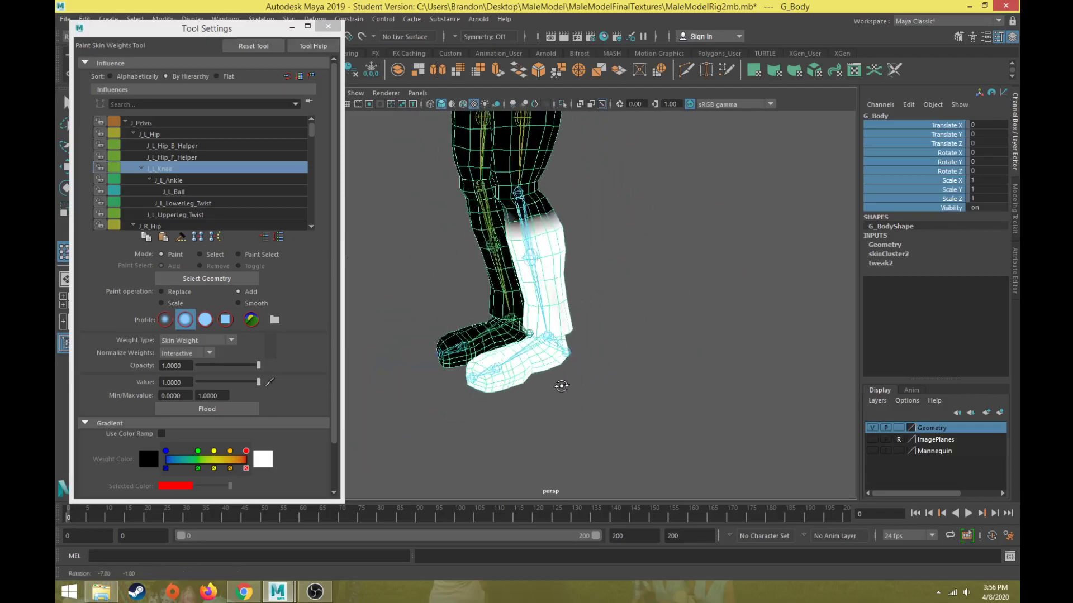
drag(151, 520, 62, 514)
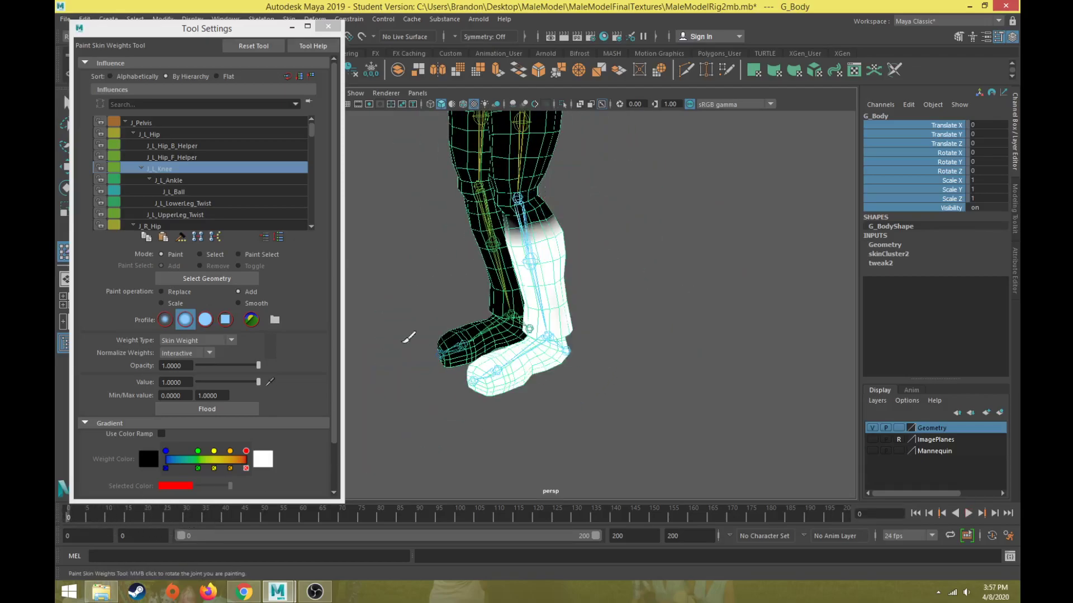
Step: Set the brush value to 0.3 and paint J_L_Knee weight around the front and back of the left knee
scroll(455, 302, up, 5)
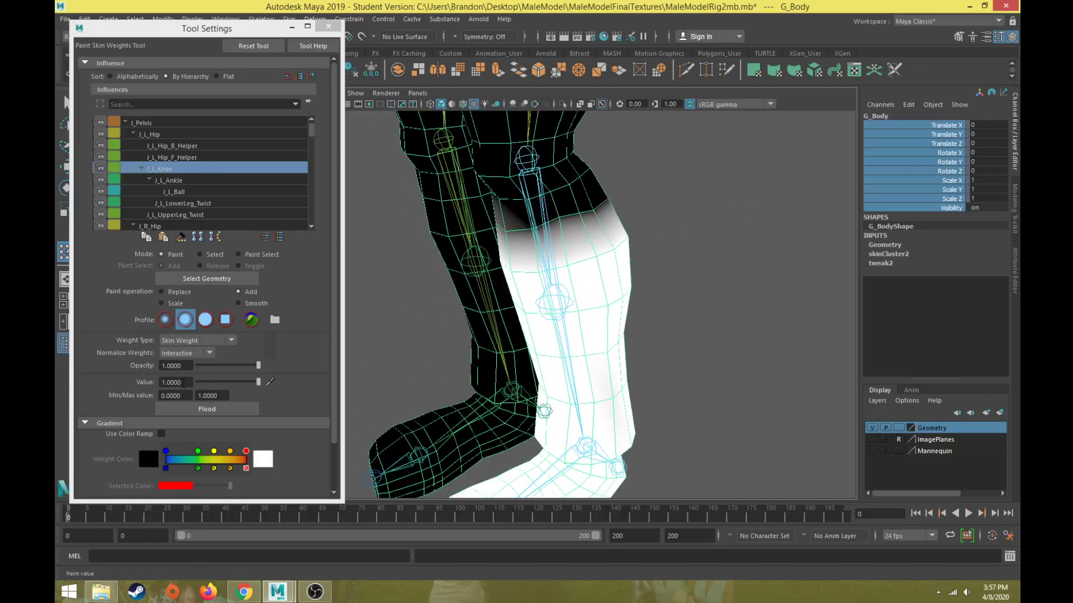
double_click(183, 384)
text(0.3)
key(Return)
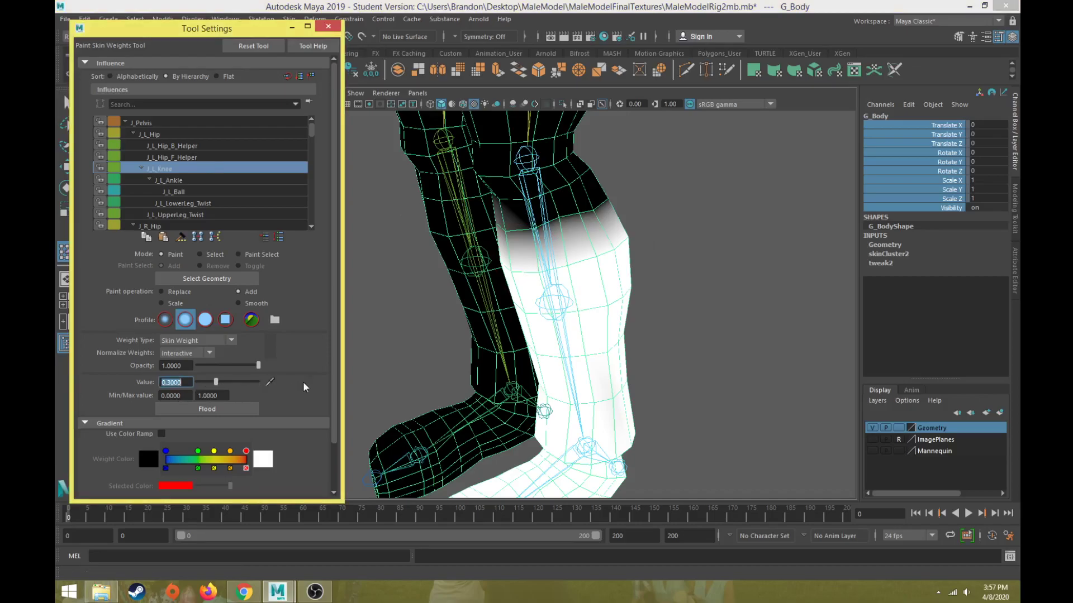
scroll(558, 269, up, 3)
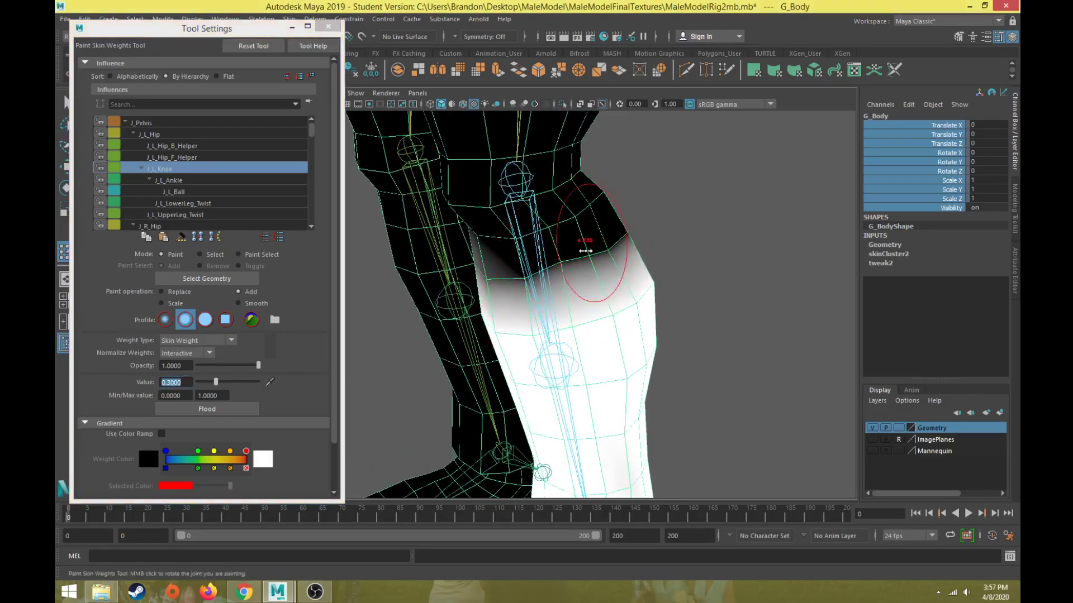
alt+drag(559, 271, 616, 249)
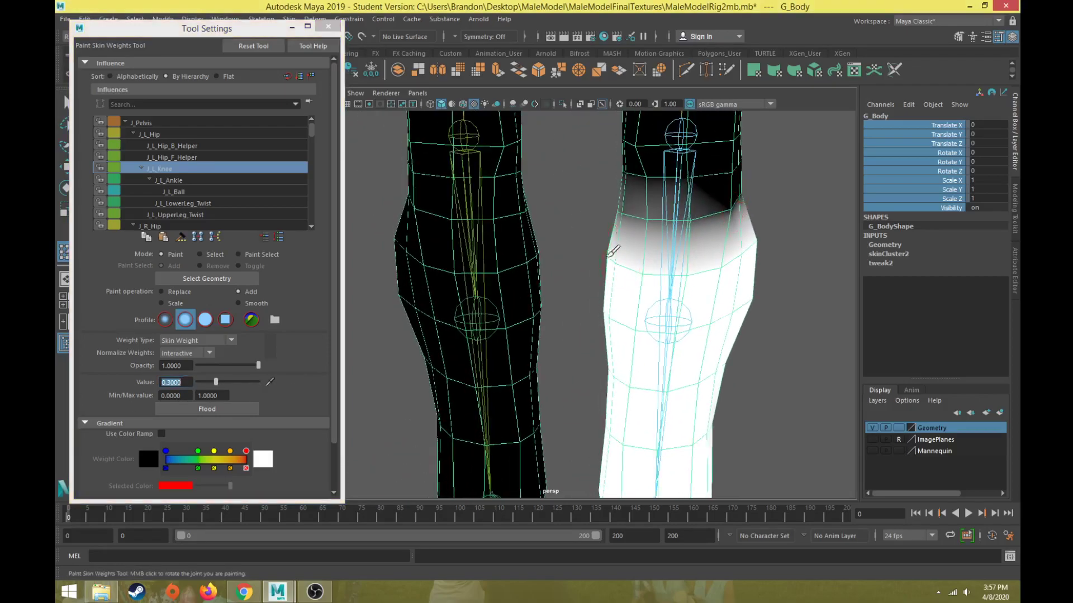
alt+middle_drag(616, 248, 541, 302)
mouse_move(626, 254)
mouse_down()
mouse_move(637, 232)
mouse_move(553, 237)
mouse_move(640, 232)
mouse_move(537, 234)
mouse_up()
mouse_move(613, 239)
alt+mouse_down()
mouse_move(471, 257)
mouse_move(371, 292)
mouse_move(480, 223)
mouse_move(413, 207)
mouse_move(473, 235)
alt+mouse_up()
mouse_move(573, 230)
mouse_down()
mouse_move(568, 193)
mouse_move(571, 204)
mouse_move(561, 184)
mouse_move(541, 189)
mouse_up()
Step: Lower the brush value to 0.1 and soften the J_L_Knee falloff above and around the left knee
mouse_move(479, 220)
alt+mouse_down()
mouse_move(561, 217)
mouse_move(645, 260)
mouse_move(682, 263)
mouse_move(642, 244)
alt+mouse_up()
text(0.1)
key(Return)
mouse_move(670, 224)
mouse_down()
mouse_move(570, 223)
mouse_move(670, 200)
mouse_up()
mouse_move(571, 241)
alt+mouse_down()
mouse_move(647, 234)
mouse_move(625, 209)
mouse_move(474, 240)
mouse_move(419, 237)
mouse_move(452, 237)
mouse_move(497, 212)
mouse_move(416, 217)
alt+mouse_up()
mouse_move(520, 193)
mouse_down()
mouse_move(511, 203)
mouse_move(431, 204)
mouse_move(534, 224)
mouse_up()
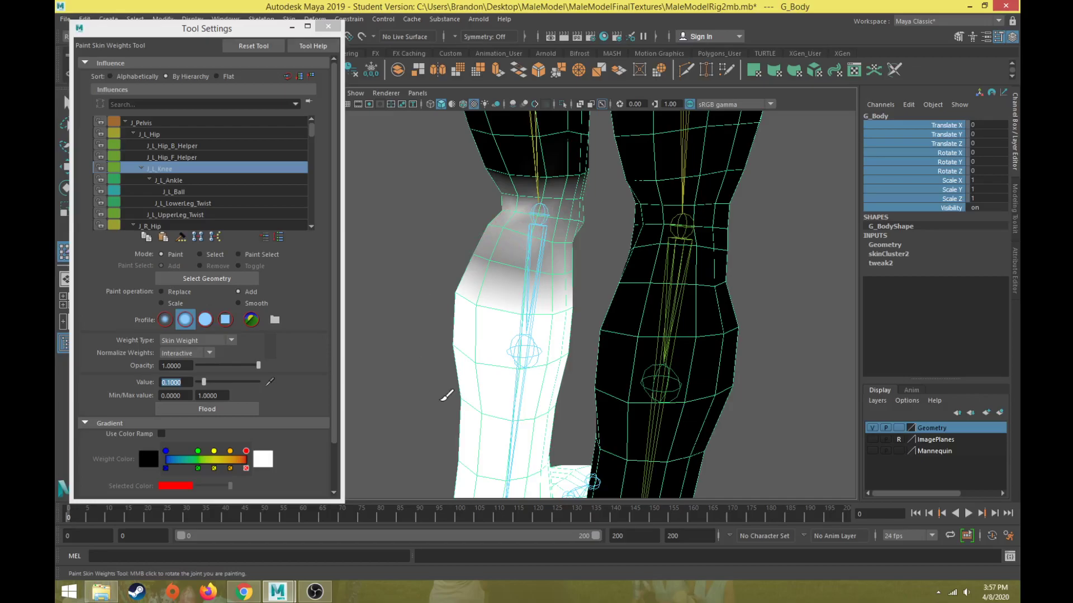
Step: Go to frame 16 and blend J_L_Knee weights around the bent knee and upper calf from several sides
key(alt+v)
mouse_move(111, 516)
mouse_down()
mouse_move(91, 515)
mouse_move(204, 515)
mouse_move(116, 511)
mouse_move(131, 514)
mouse_up()
scroll(518, 316, up, 3)
alt+drag(517, 316, 522, 350)
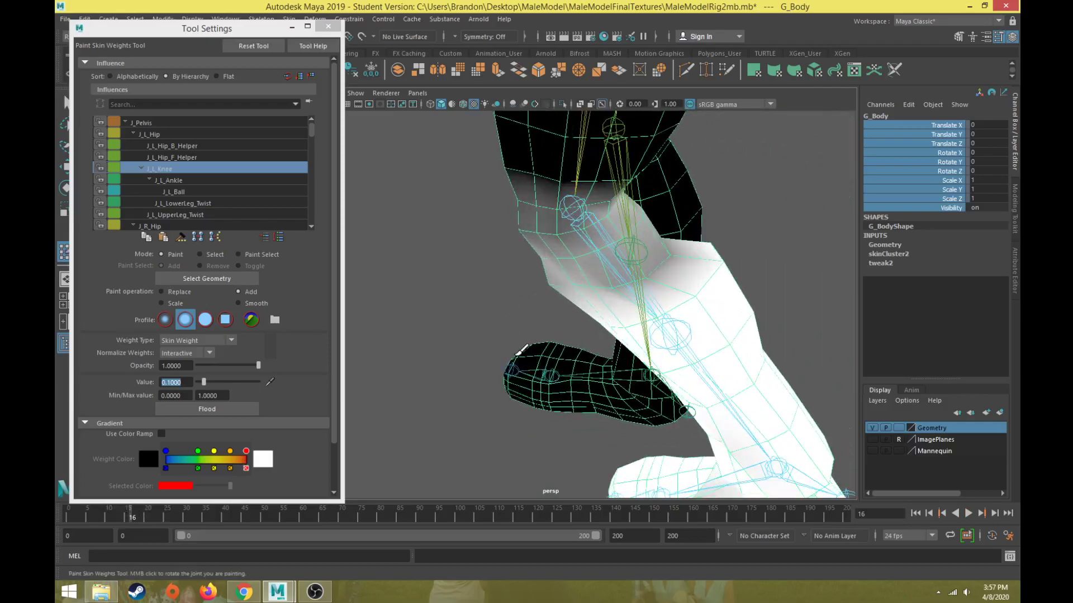
scroll(519, 352, up, 2)
alt+middle_drag(518, 353, 470, 357)
mouse_move(469, 357)
alt+mouse_down()
mouse_move(548, 354)
mouse_move(643, 268)
alt+mouse_up()
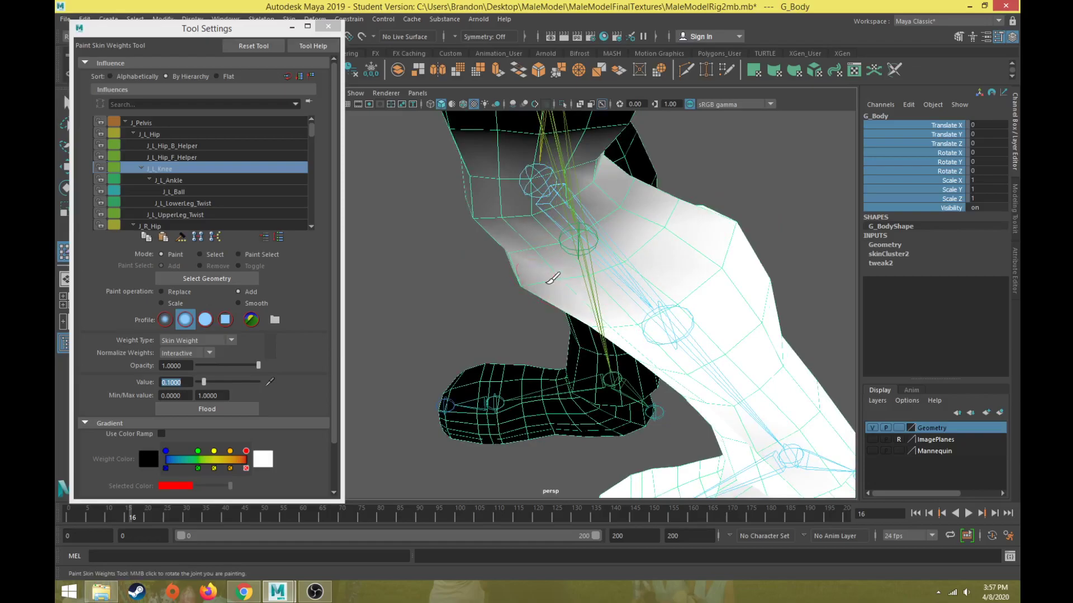
mouse_move(541, 279)
alt+mouse_down()
mouse_move(558, 256)
mouse_move(618, 278)
mouse_move(550, 257)
alt+mouse_up()
alt+drag(521, 206, 601, 260)
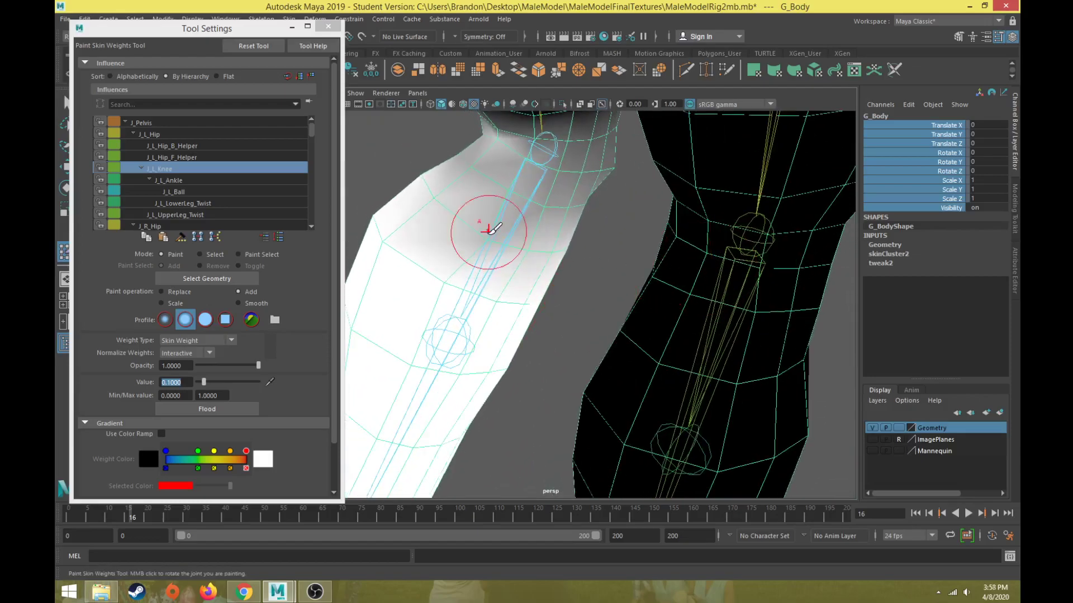
alt+drag(494, 227, 603, 274)
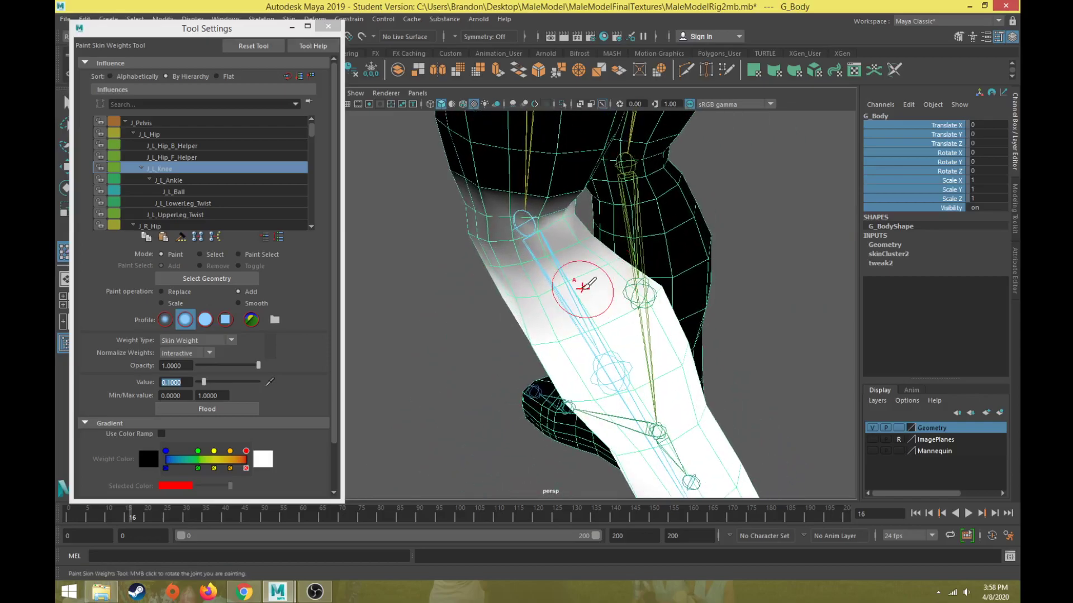
alt+drag(524, 287, 615, 268)
Step: Check the knee bend at frame 25, and touch up J_L_Knee weights behind the knee at frame 14
mouse_move(172, 515)
mouse_down()
mouse_move(101, 516)
mouse_move(168, 525)
mouse_move(120, 527)
mouse_move(166, 519)
mouse_up()
scroll(467, 392, down, 3)
mouse_move(468, 393)
alt+mouse_down()
mouse_move(531, 407)
mouse_move(488, 396)
alt+mouse_up()
scroll(480, 402, up, 3)
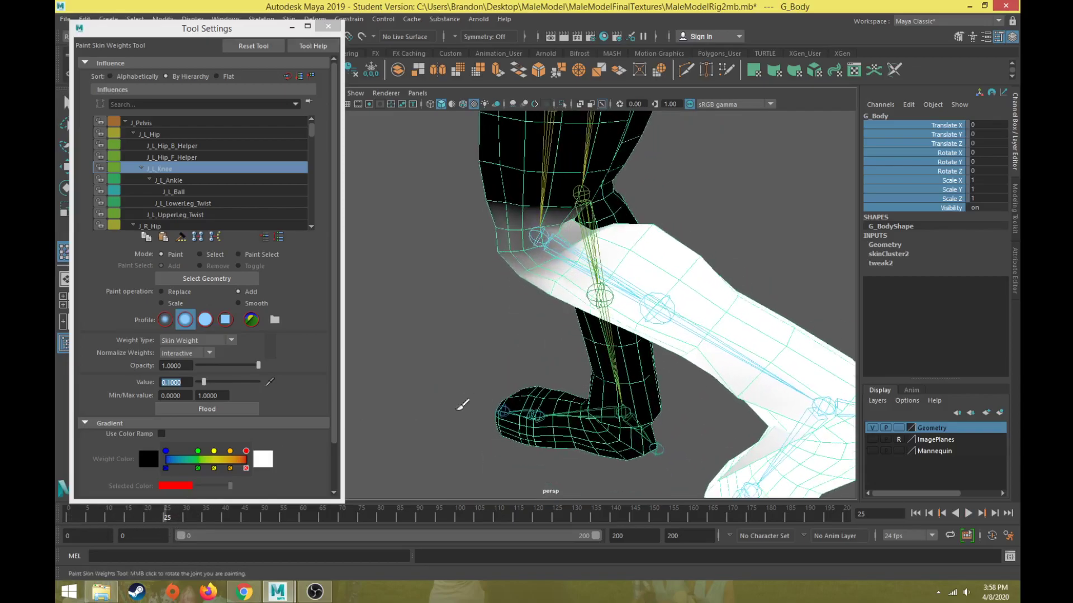
drag(160, 518, 122, 517)
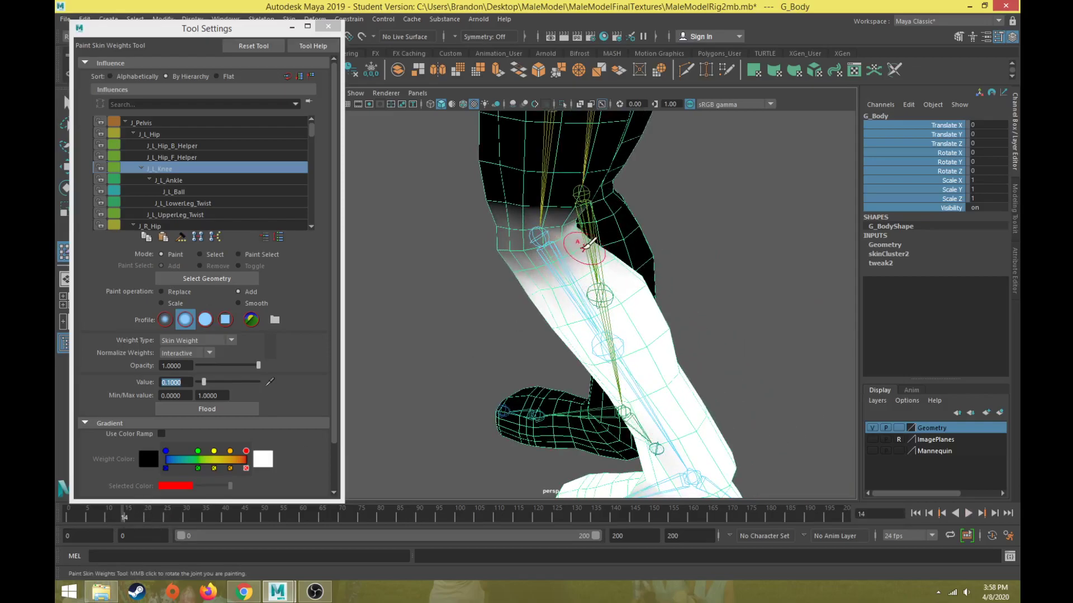
mouse_move(546, 257)
alt+mouse_down()
mouse_move(551, 246)
mouse_move(505, 269)
mouse_move(436, 257)
mouse_move(411, 241)
mouse_move(558, 293)
alt+mouse_up()
Step: Move to frame 28 and smooth the J_L_Knee weight transition on the upper calf and both sides of the knee
drag(124, 518, 175, 491)
alt+drag(433, 372, 592, 313)
scroll(529, 339, up, 2)
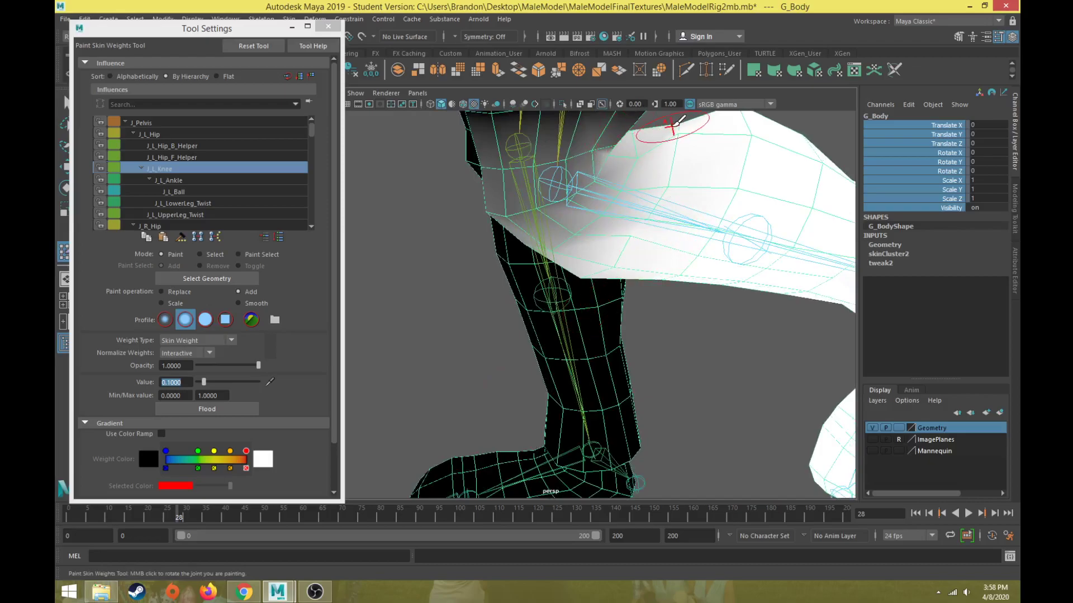
mouse_move(640, 196)
alt+mouse_down()
mouse_move(622, 211)
mouse_move(491, 227)
mouse_move(443, 204)
mouse_move(403, 210)
alt+mouse_up()
scroll(491, 197, up, 3)
alt+drag(492, 199, 540, 324)
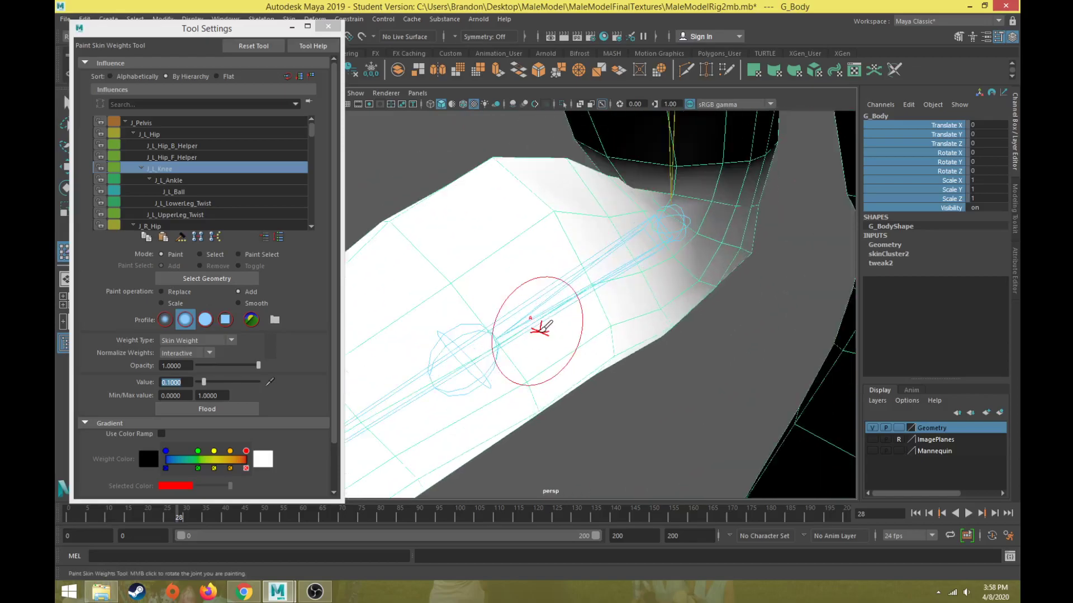
Step: Review the bend at frame 39, and refine J_L_Knee weights under the kneecap at frame 29
drag(174, 518, 221, 524)
scroll(478, 318, down, 5)
alt+drag(479, 318, 697, 319)
key(alt+v)
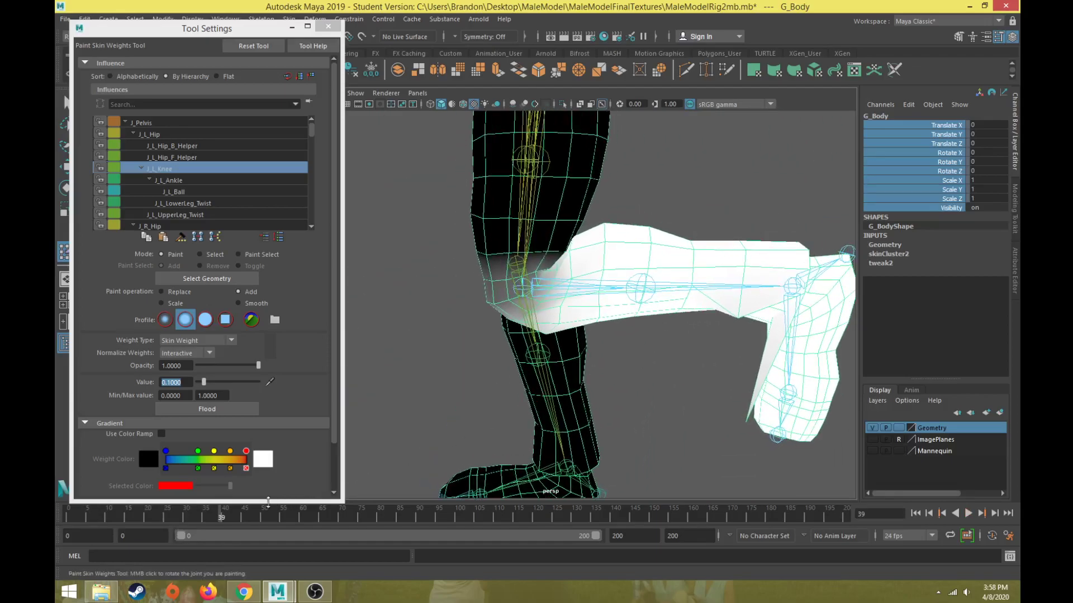
drag(104, 520, 182, 510)
alt+drag(365, 375, 467, 321)
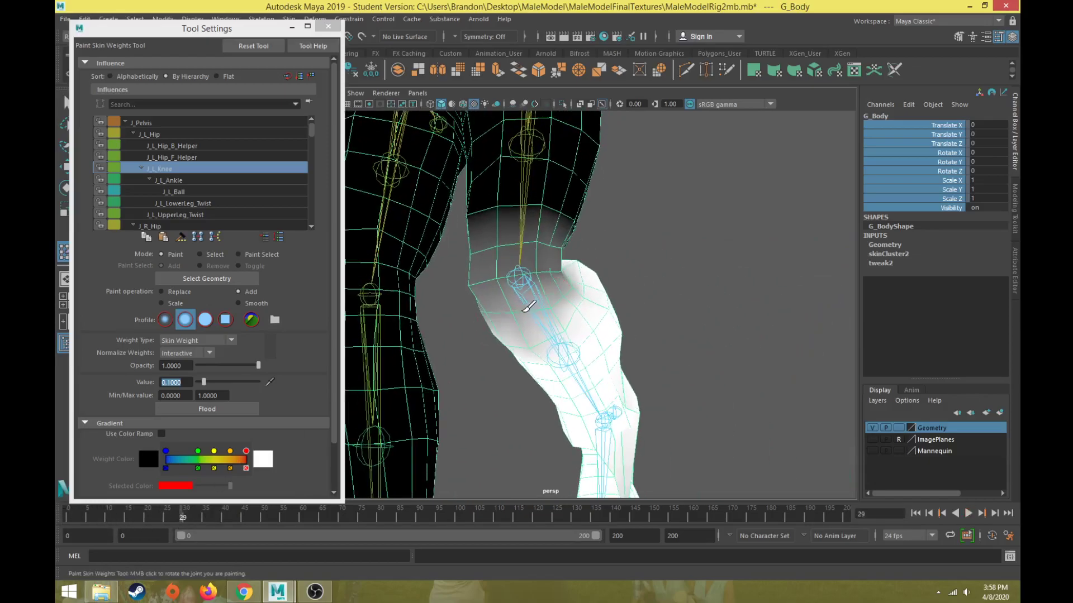
alt+drag(502, 314, 529, 303)
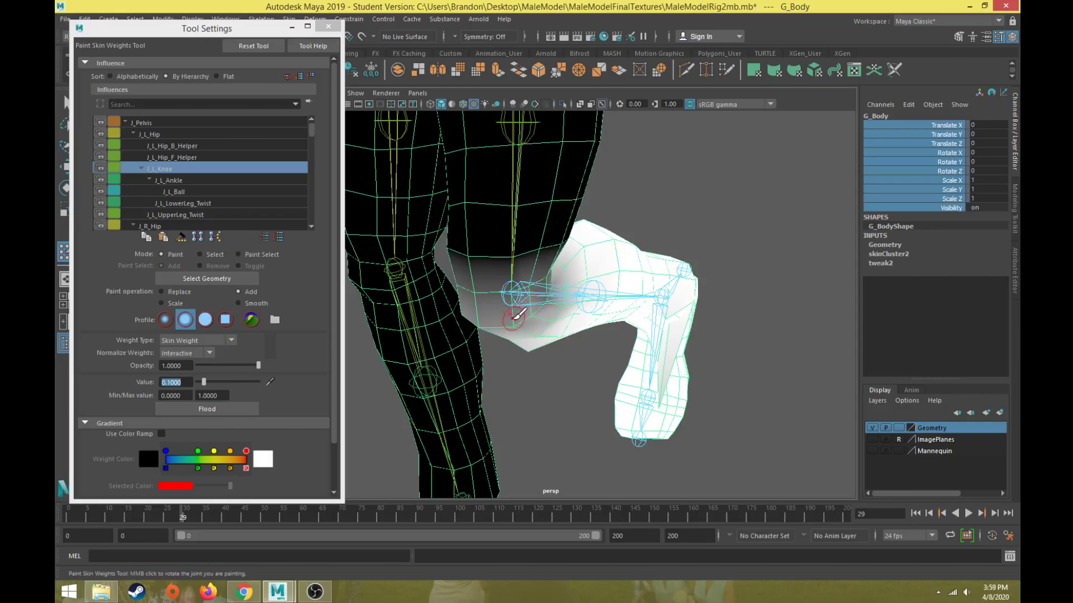
alt+drag(473, 310, 534, 288)
Step: At frame 20, raise the brush value to 1 and paint full J_L_Knee weight on the stray lower-leg cuff vertices
drag(192, 511, 145, 515)
alt+right_drag(373, 472, 410, 503)
alt+middle_drag(411, 503, 78, 362)
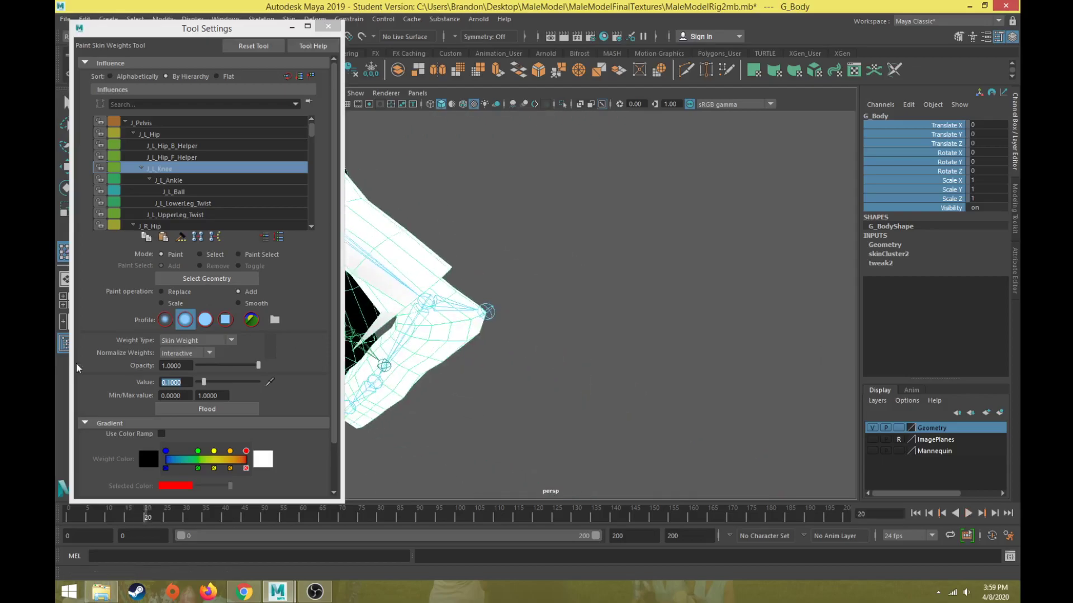
drag(203, 382, 207, 382)
alt+drag(467, 346, 386, 354)
alt+middle_drag(386, 353, 655, 372)
drag(688, 325, 721, 390)
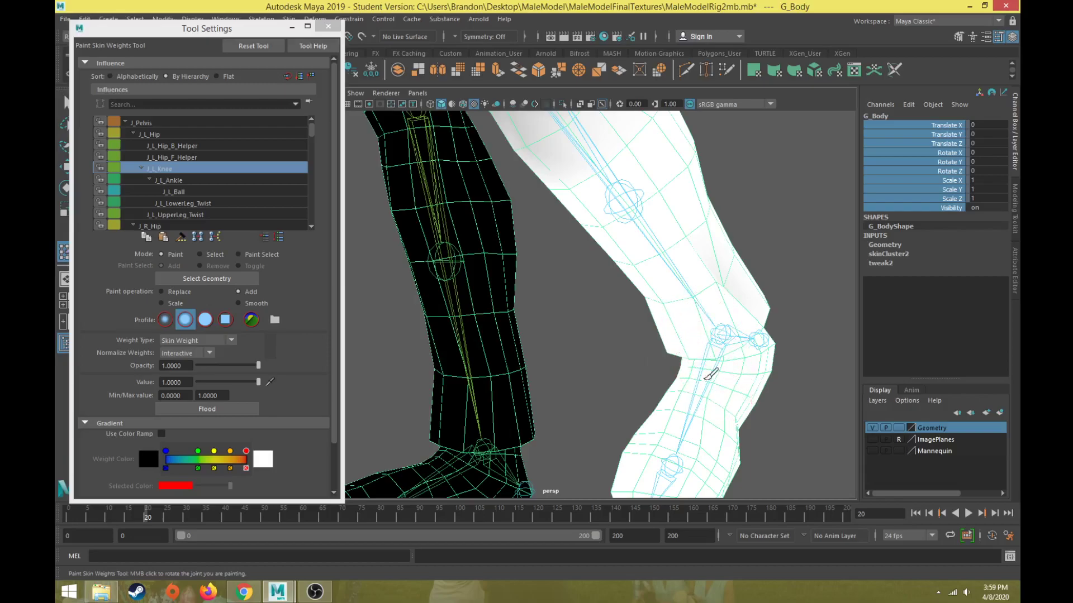
scroll(705, 361, down, 5)
scroll(702, 359, up, 5)
alt+drag(700, 359, 652, 367)
scroll(659, 288, down, 3)
alt+drag(630, 307, 537, 327)
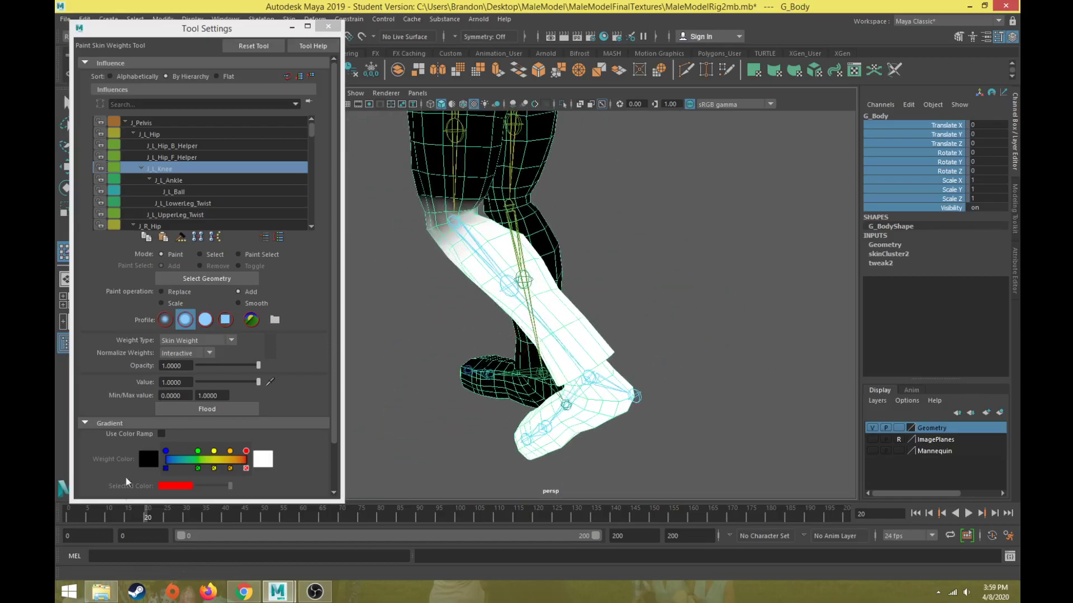
Step: Play the bend to frame 41, set the brush value to 0.1, and add J_L_Knee weight to the shin below the knee
key(alt+v)
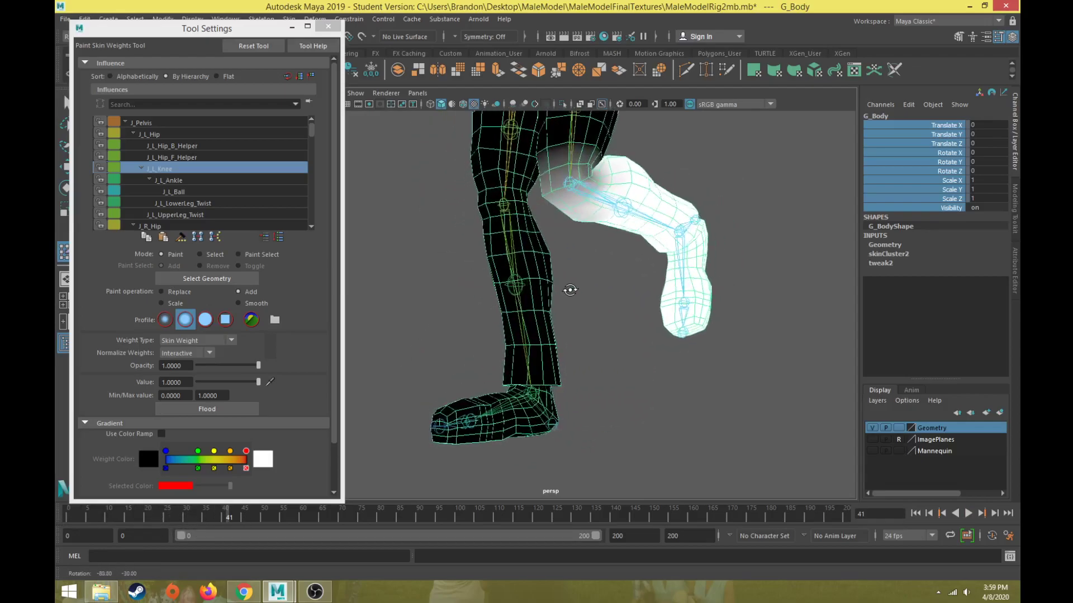
key(alt+v)
scroll(585, 279, up, 5)
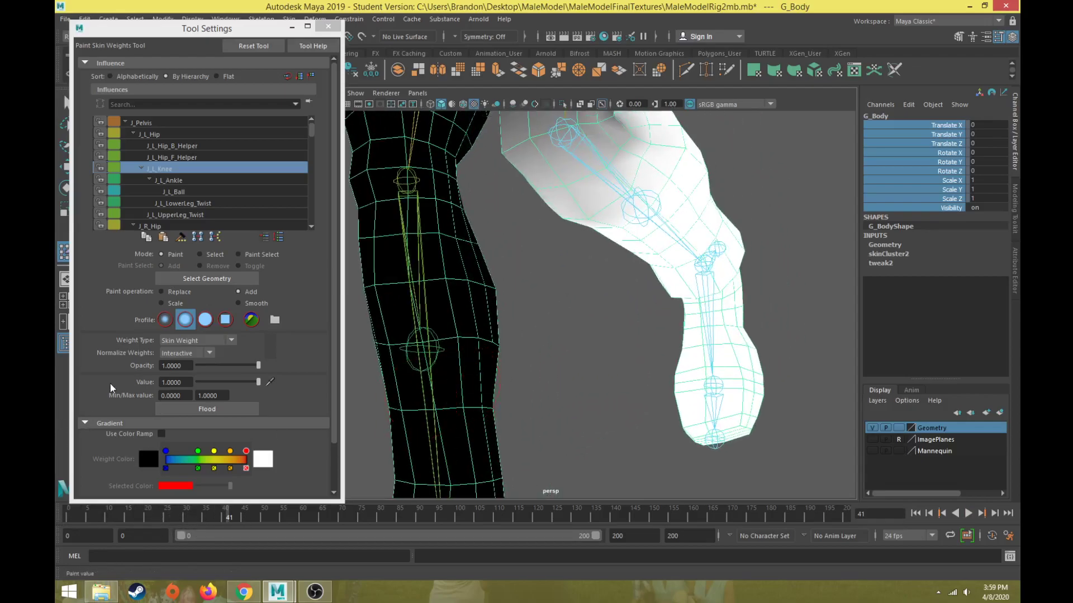
double_click(185, 383)
text(.1)
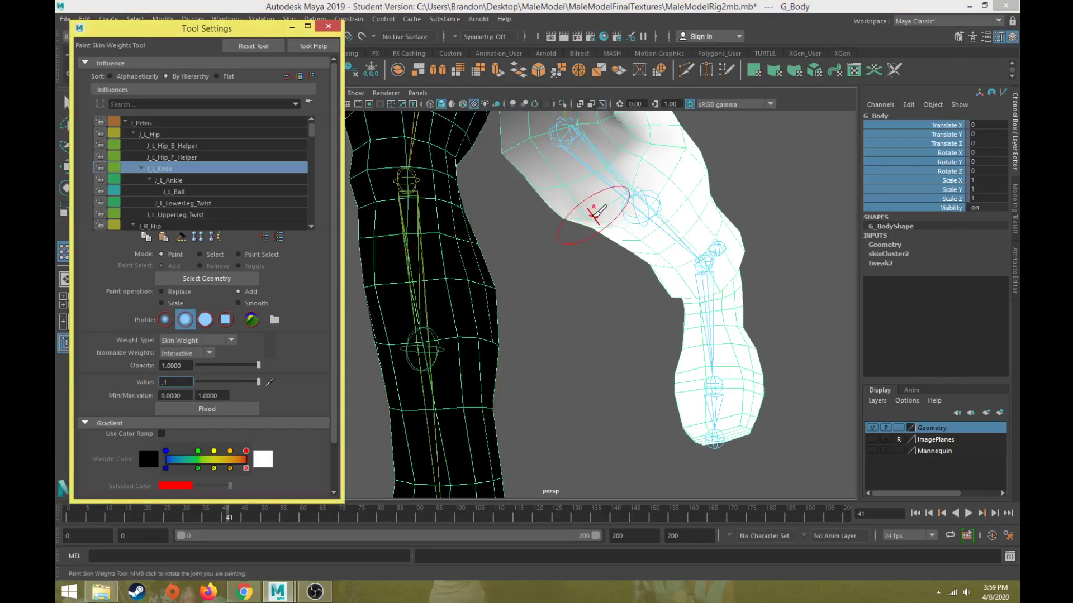
click(595, 216)
Step: Return to frame 0, choose J_L_Ankle as the influence to paint, and set the brush value to 1
scroll(595, 216, down, 5)
alt+drag(603, 259, 493, 316)
scroll(534, 304, down, 3)
drag(221, 518, 54, 527)
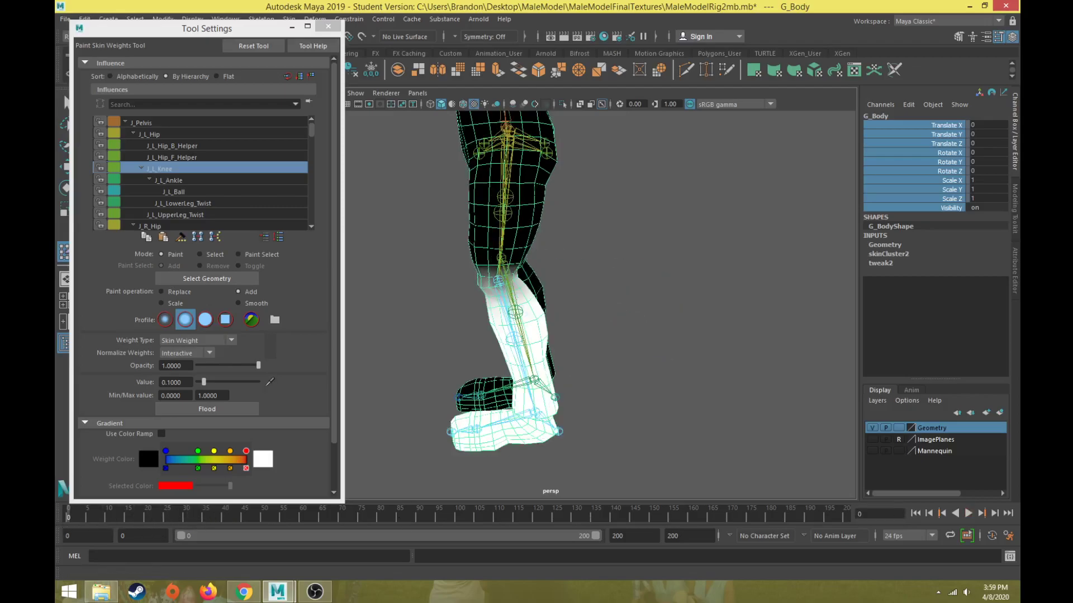
click(172, 179)
scroll(560, 318, up, 3)
alt+middle_drag(560, 318, 632, 187)
alt+drag(620, 273, 670, 309)
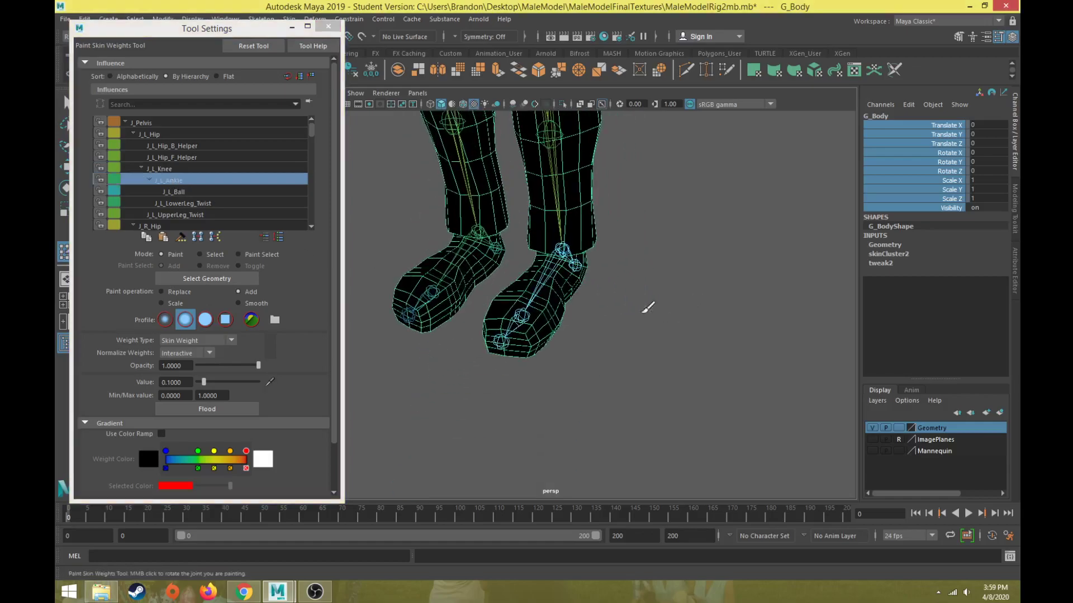
drag(217, 381, 280, 380)
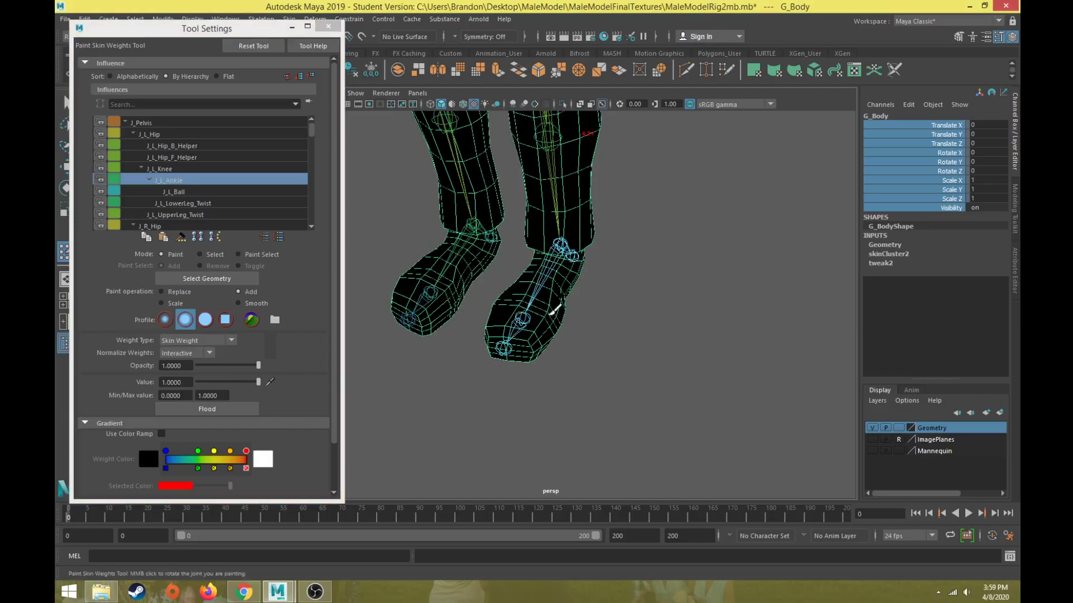
Step: Reselect the G_Body mesh and restart the Paint Skin Weights tool
click(63, 105)
click(392, 165)
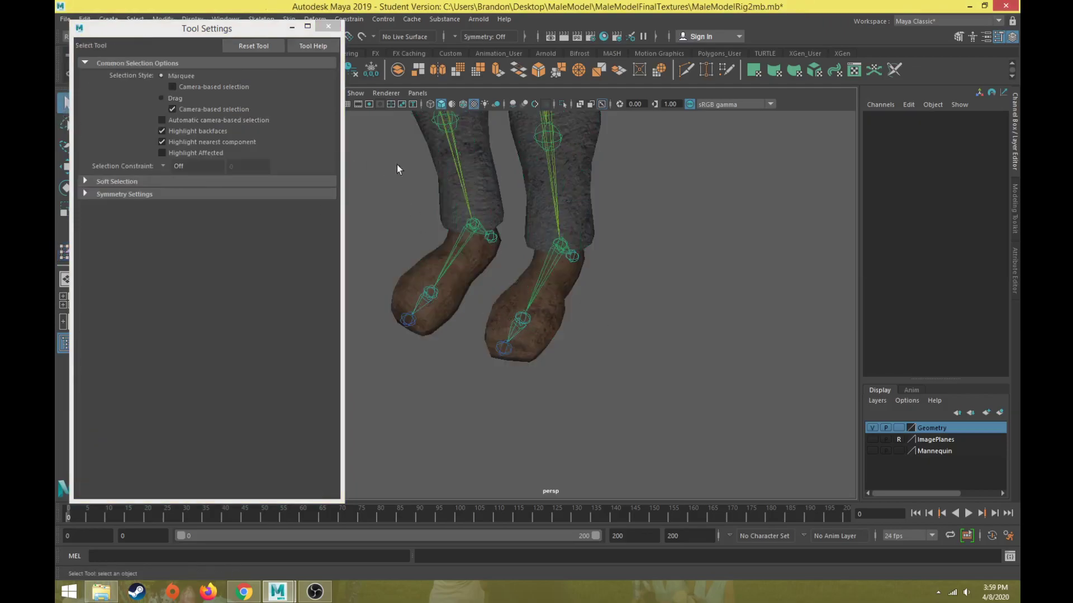
click(437, 158)
click(65, 255)
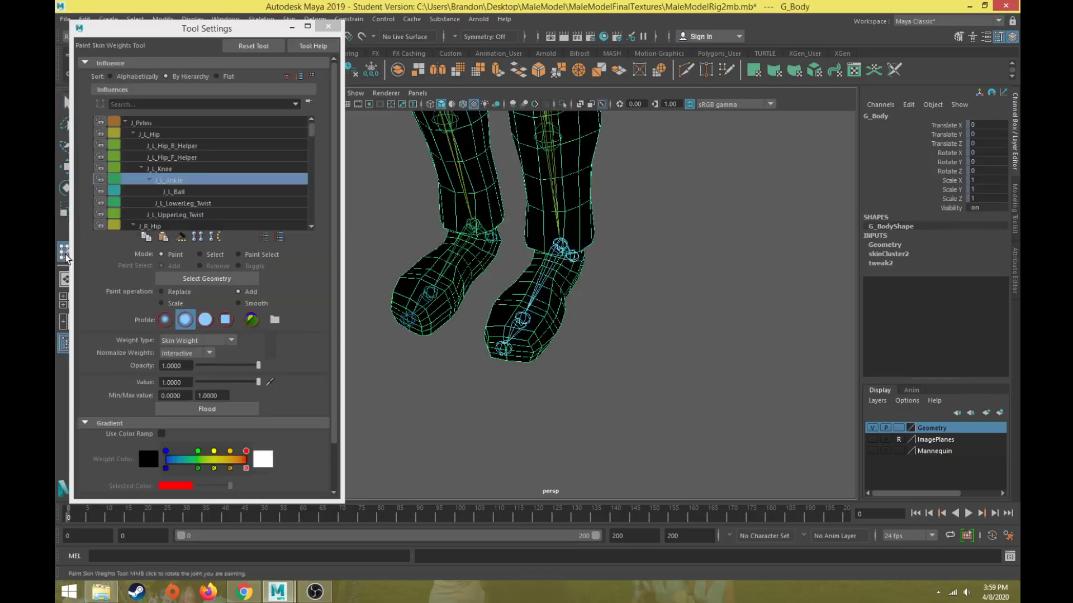
Step: Paint full J_L_Ankle weight over the left foot from the toes to the heel, and leave the paint tool
mouse_move(522, 313)
mouse_down()
mouse_move(547, 296)
mouse_move(508, 317)
mouse_move(627, 240)
mouse_move(781, 283)
mouse_move(625, 319)
mouse_move(587, 341)
mouse_move(570, 302)
mouse_move(551, 455)
mouse_move(441, 331)
mouse_up()
alt+drag(539, 319, 570, 335)
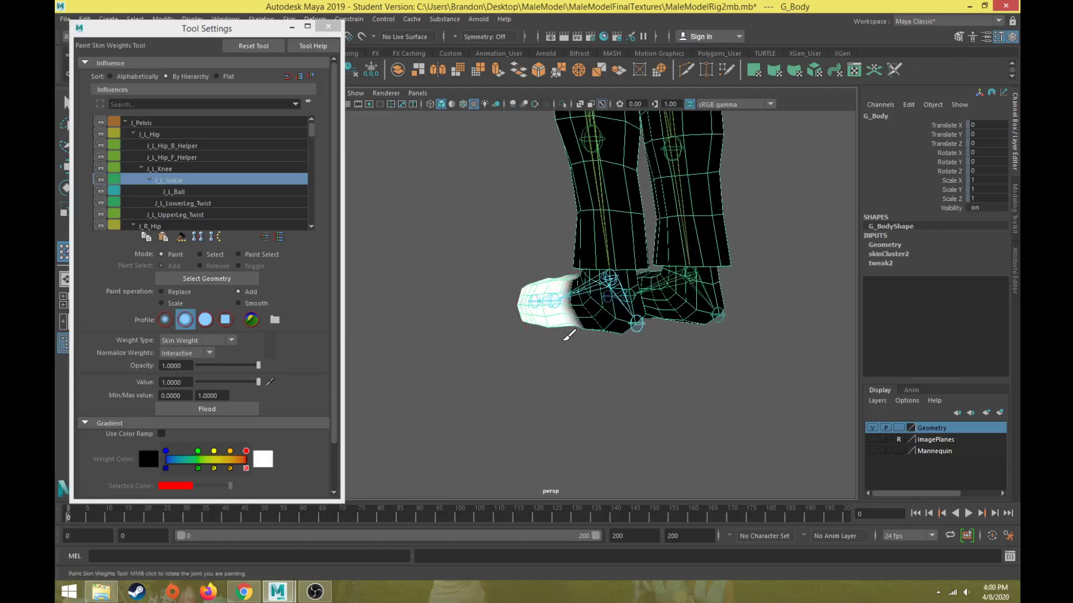
alt+right_drag(570, 335, 648, 358)
alt+middle_drag(648, 357, 441, 393)
mouse_move(441, 393)
alt+mouse_down()
mouse_move(435, 371)
mouse_move(478, 373)
mouse_move(469, 379)
mouse_move(517, 366)
mouse_move(490, 370)
mouse_move(575, 402)
mouse_move(652, 390)
mouse_move(613, 356)
mouse_move(511, 302)
mouse_move(546, 313)
mouse_move(676, 313)
mouse_move(679, 301)
mouse_move(627, 264)
mouse_move(458, 295)
alt+mouse_up()
mouse_move(518, 304)
mouse_down()
mouse_move(566, 318)
mouse_move(520, 296)
mouse_move(527, 326)
mouse_move(402, 324)
mouse_move(439, 325)
mouse_move(386, 333)
mouse_move(460, 339)
mouse_up()
scroll(484, 341, down, 5)
key(w)
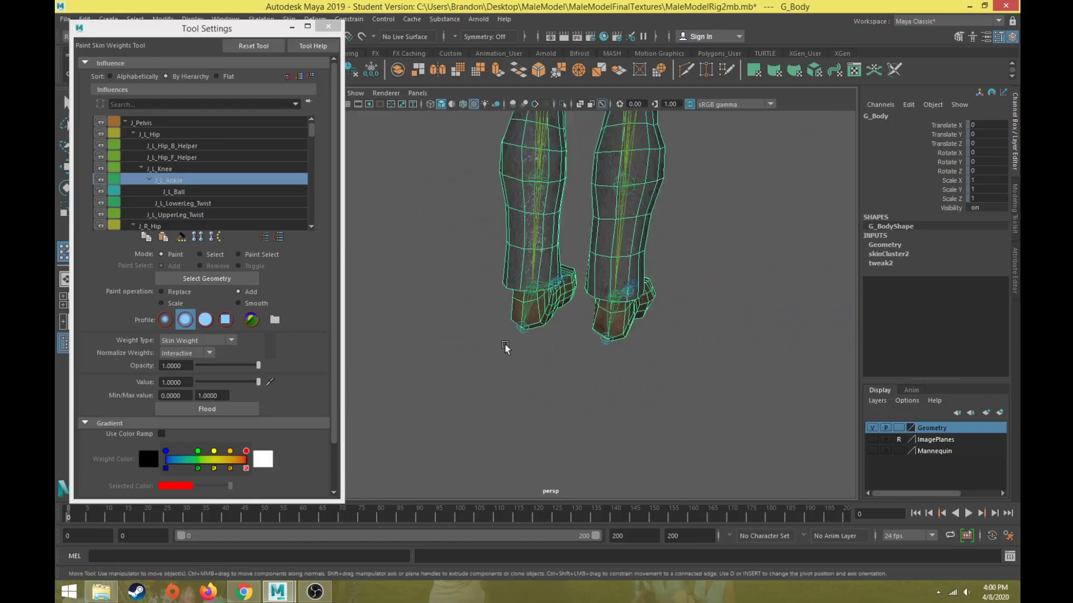
Step: Select the J_L_Knee joint and break the connections on its translate, rotate, scale and visibility channels
scroll(541, 137, down, 2)
click(541, 140)
alt+drag(475, 269, 582, 316)
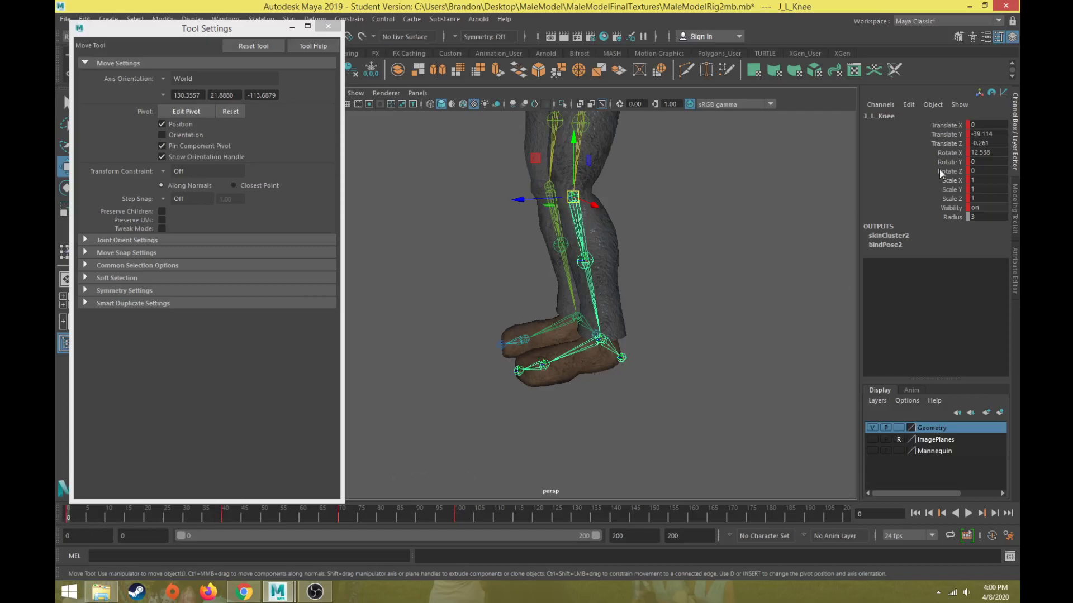
drag(952, 125, 954, 210)
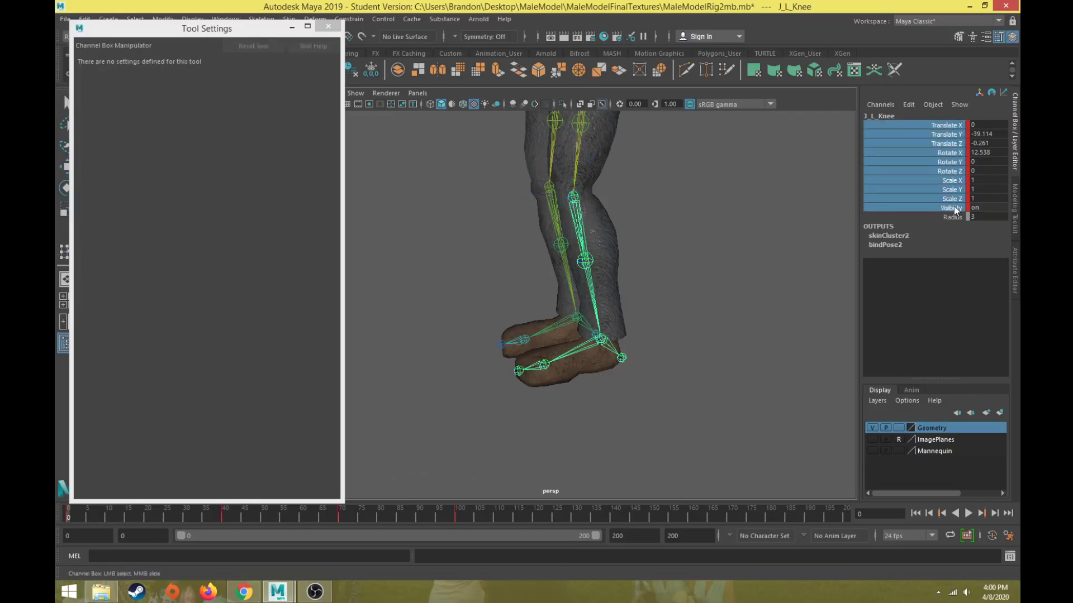
right_click(952, 155)
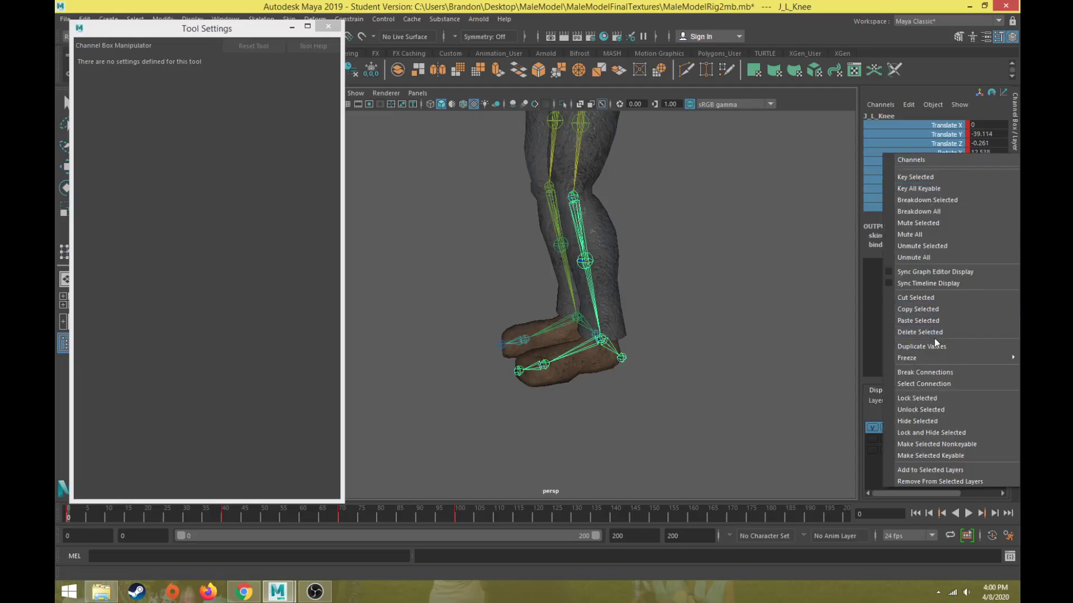
click(930, 373)
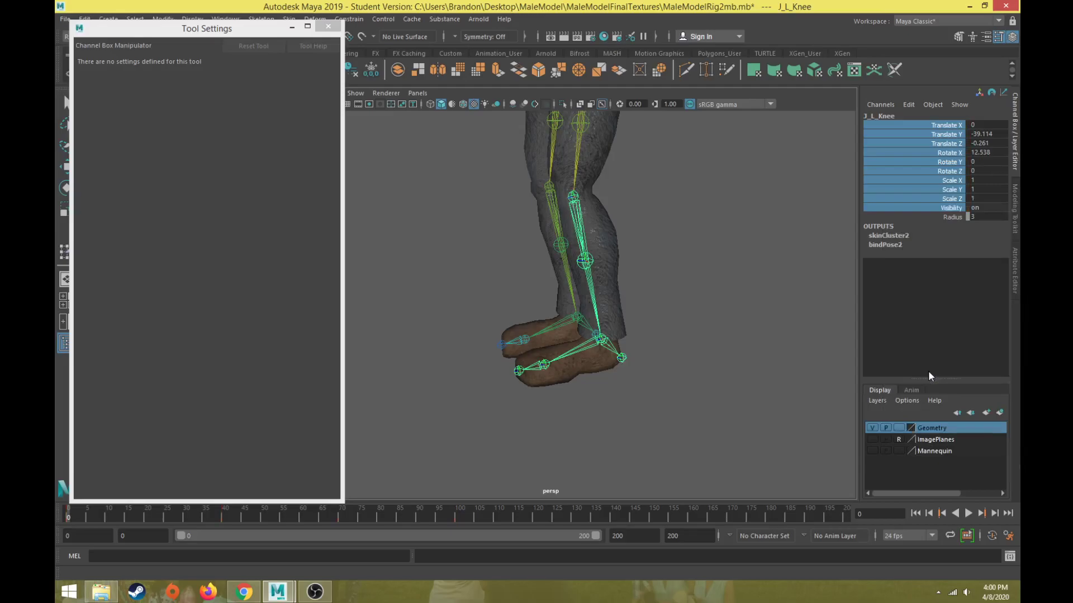
Step: Select the J_L_Ankle joint, key its rest pose at frame 0, and key the foot rotated downward at frame 30
click(602, 340)
scroll(609, 369, up, 5)
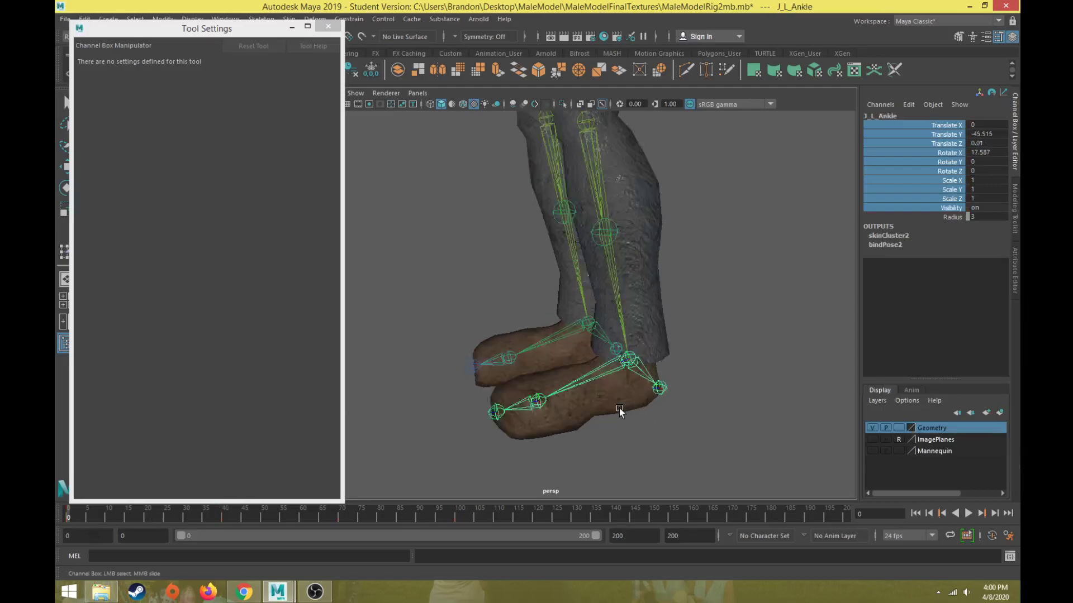
key(w)
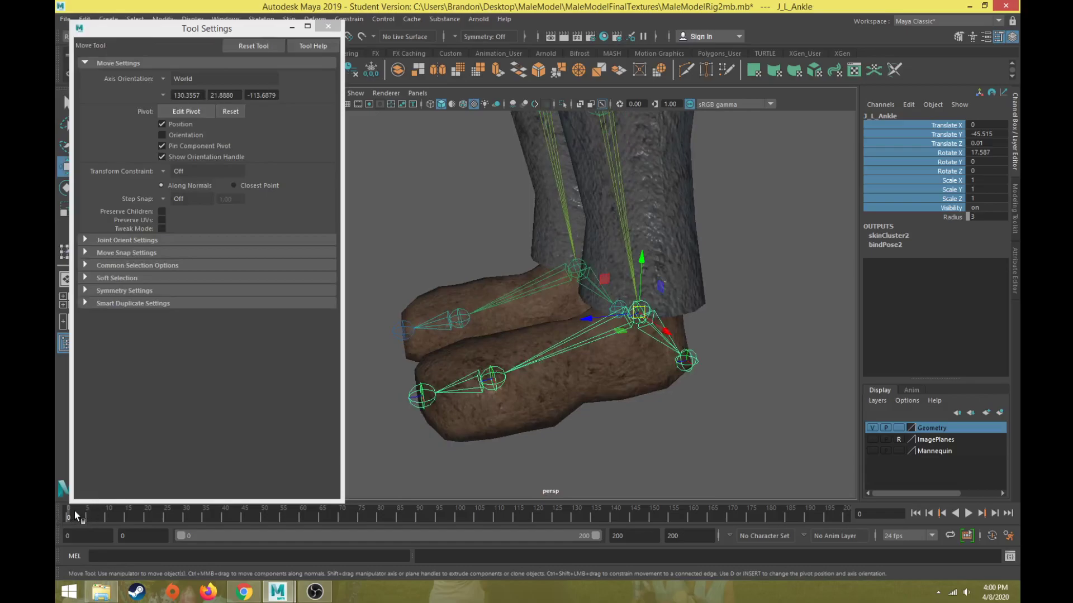
drag(72, 517, 112, 521)
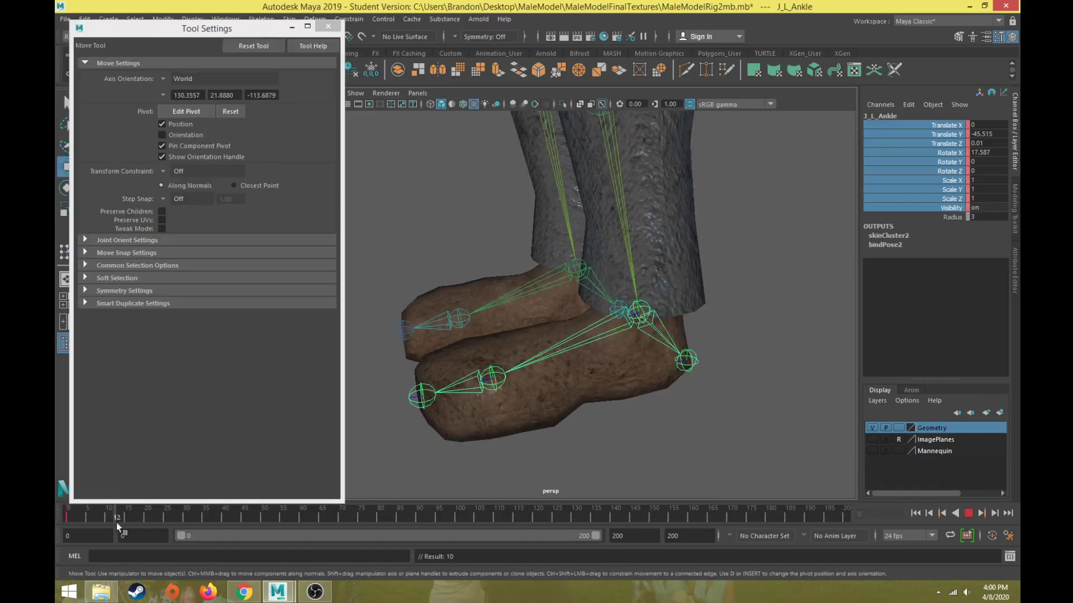
drag(178, 518, 186, 520)
key(e)
drag(609, 281, 585, 332)
Step: At frame 60, rotate J_L_Ankle to raise the foot to a Rotate X of about -7.4 and key it
drag(199, 518, 210, 517)
drag(295, 514, 299, 511)
drag(606, 283, 687, 229)
drag(613, 271, 616, 267)
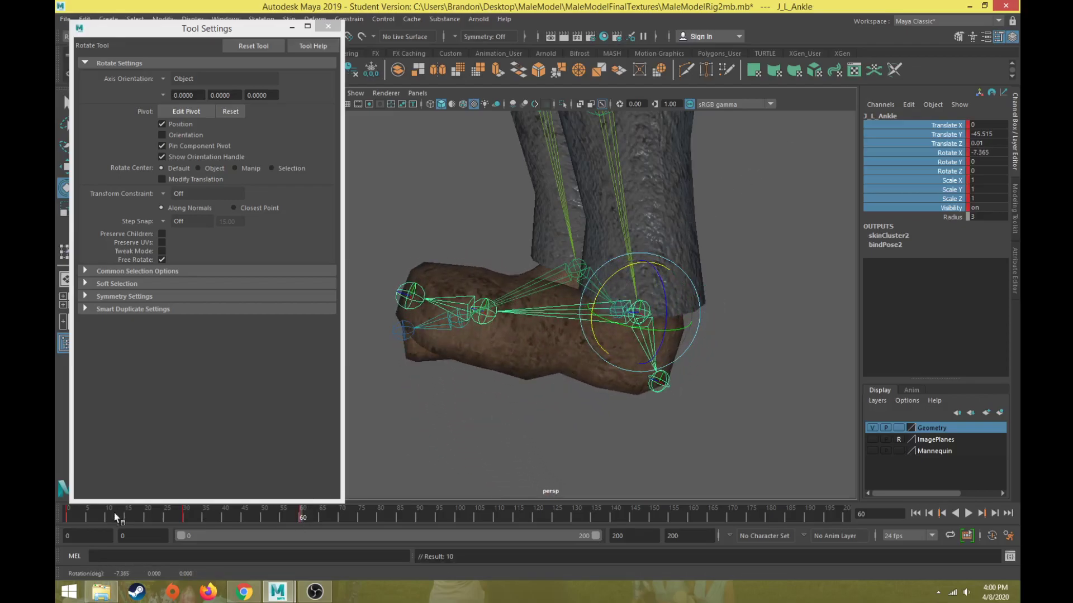
Step: Copy the ankle's rest-pose key from frame 0 and paste it at frame 90
click(68, 512)
right_click(78, 511)
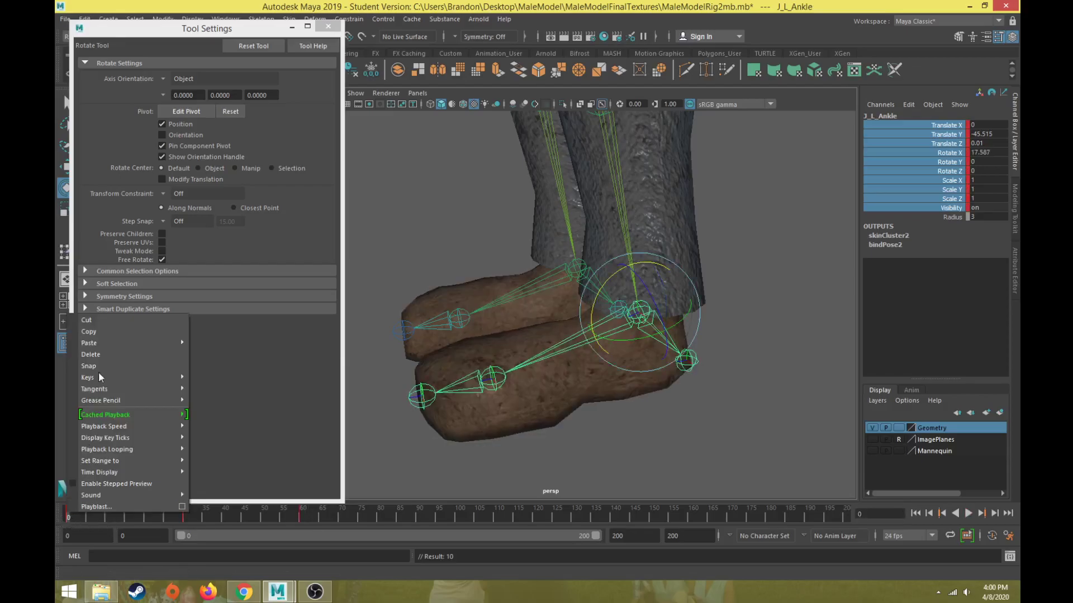
click(106, 332)
drag(391, 514, 419, 514)
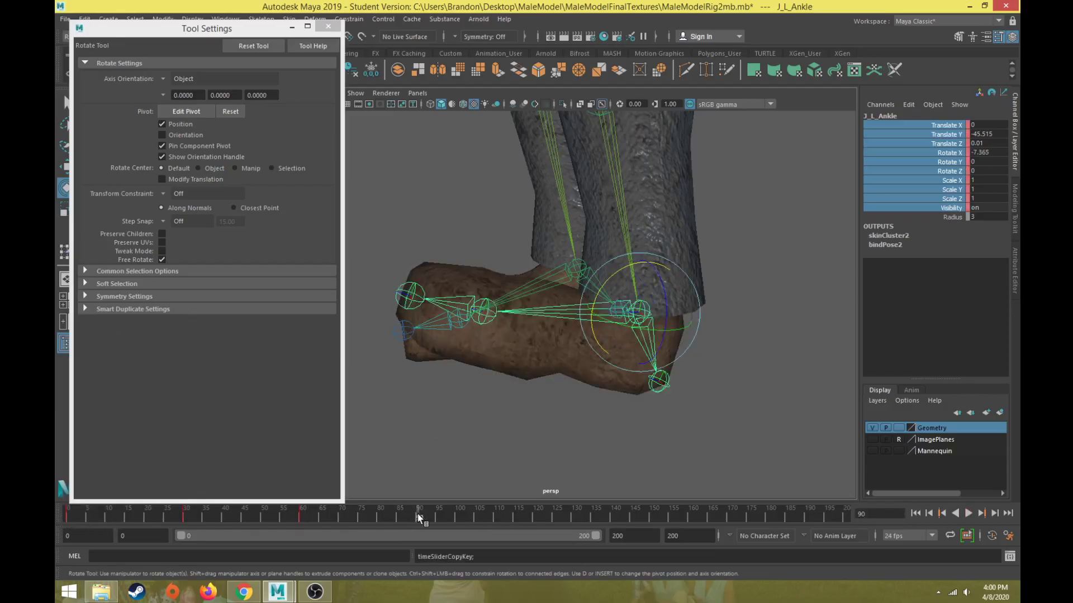
right_click(419, 516)
click(564, 355)
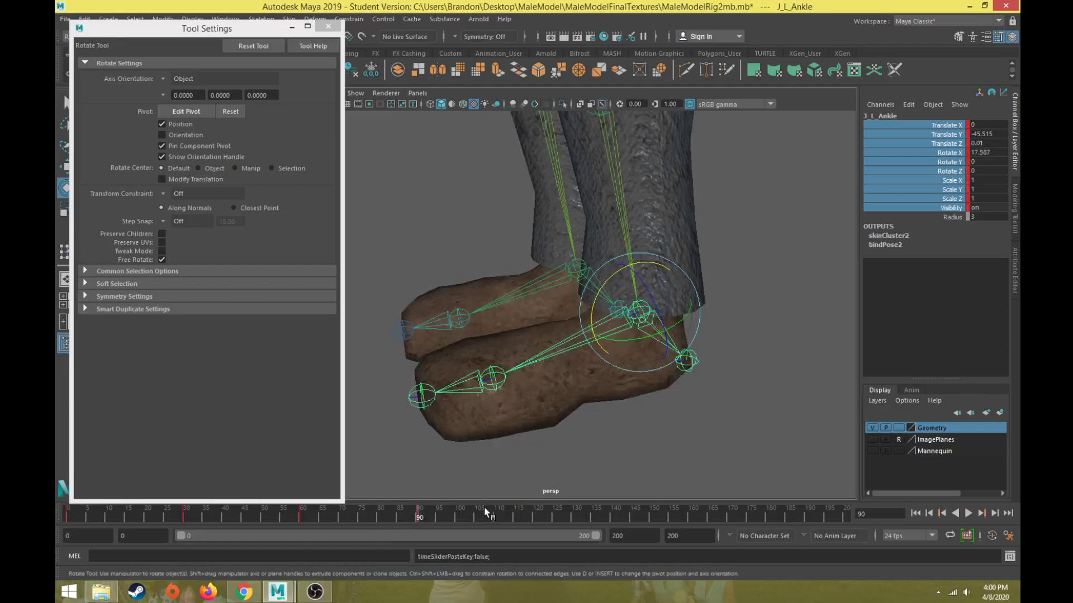
Step: Key J_L_Ankle tilted sideways to a Rotate Z of about 28.8 at frame 110 and about -34.9 at frame 140
key(alt+v)
drag(513, 515, 514, 515)
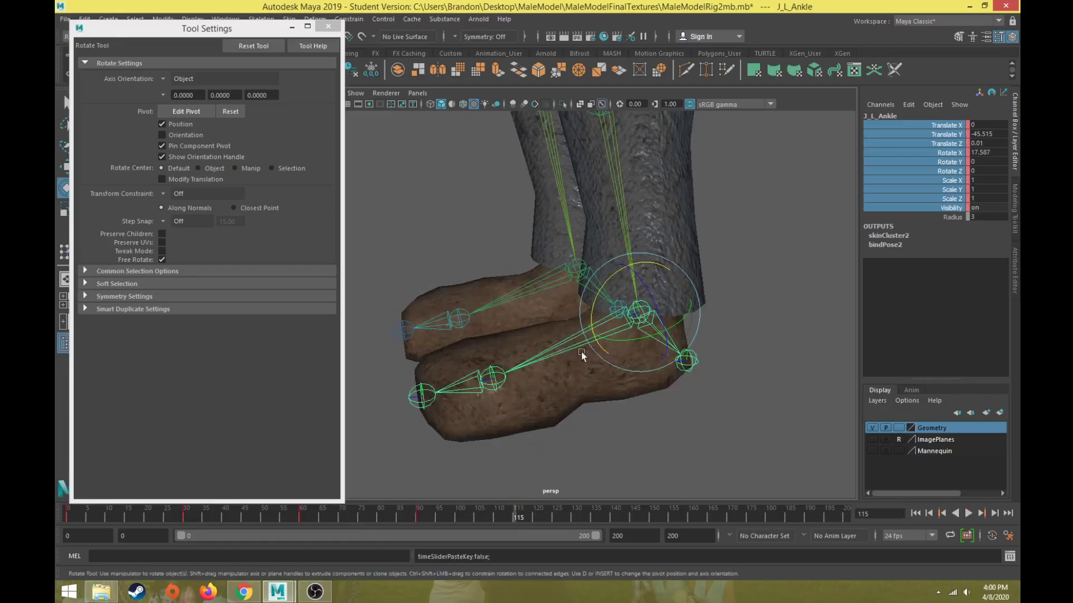
alt+drag(598, 321, 622, 280)
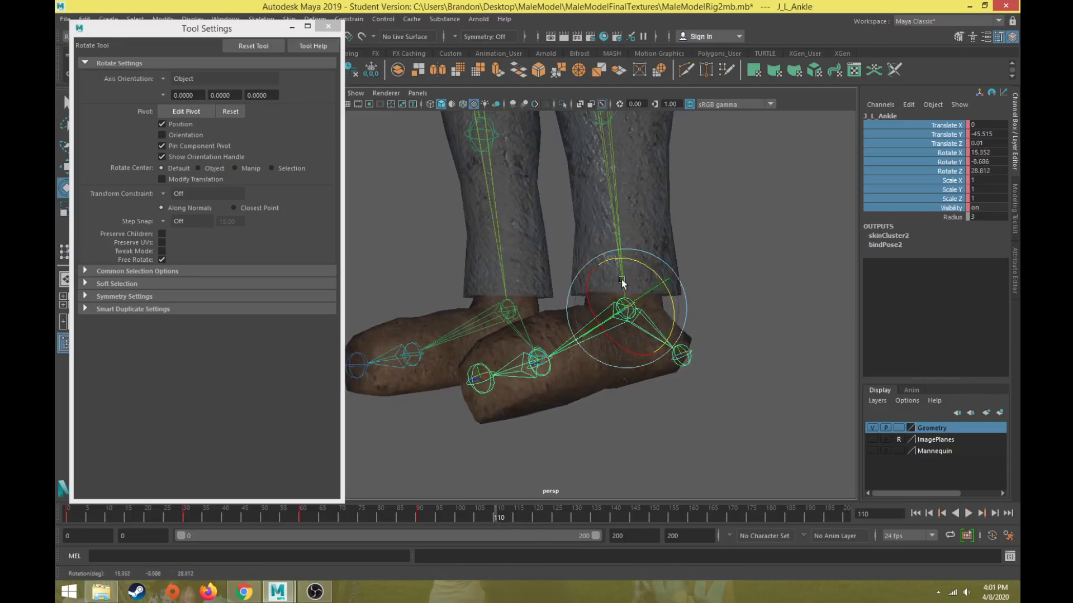
drag(548, 520, 615, 515)
drag(620, 266, 683, 324)
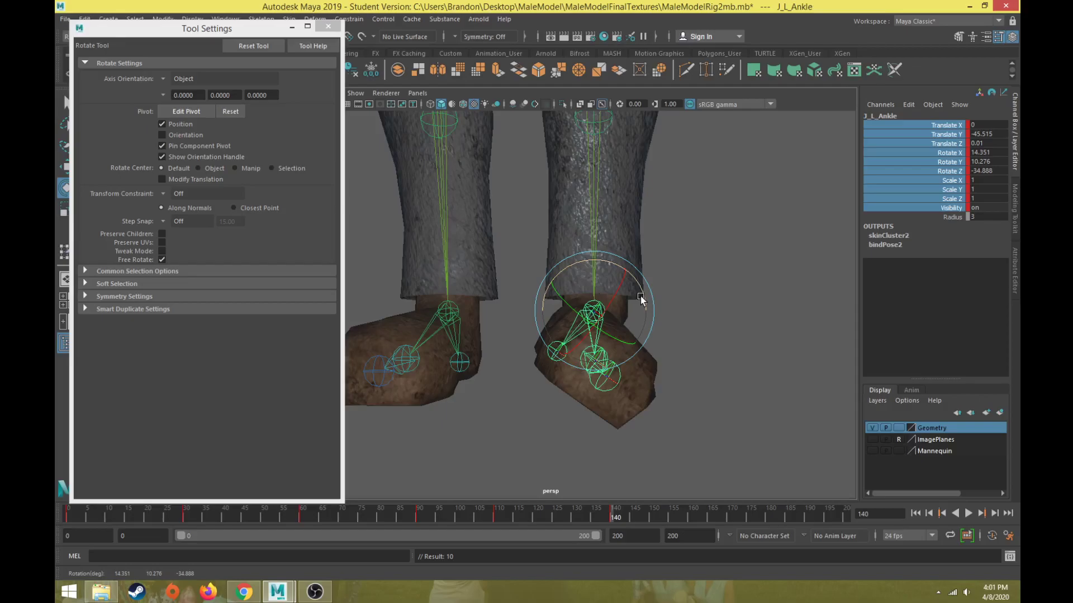
Step: Copy the ankle's rest-pose key from frame 90 and paste it at frame 160
drag(504, 513, 408, 538)
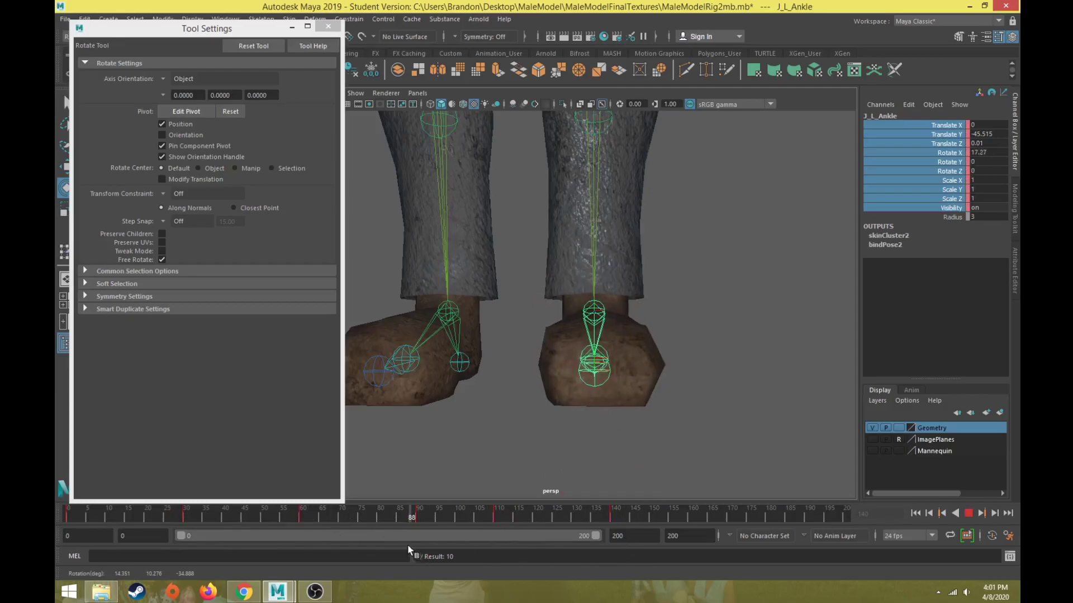
click(420, 513)
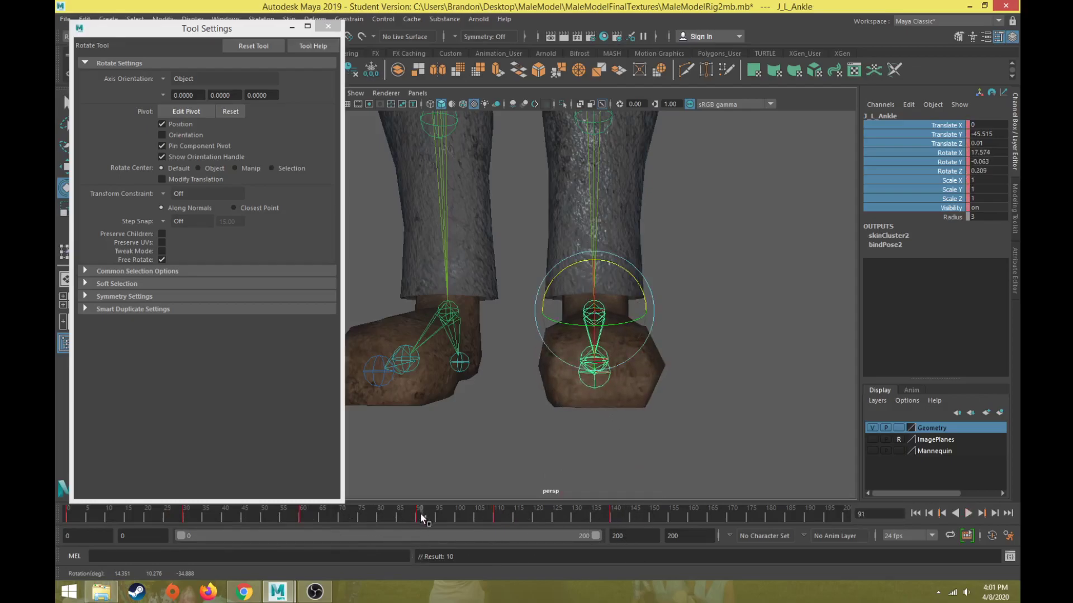
double_click(420, 513)
click(420, 514)
click(418, 513)
right_click(419, 513)
click(454, 335)
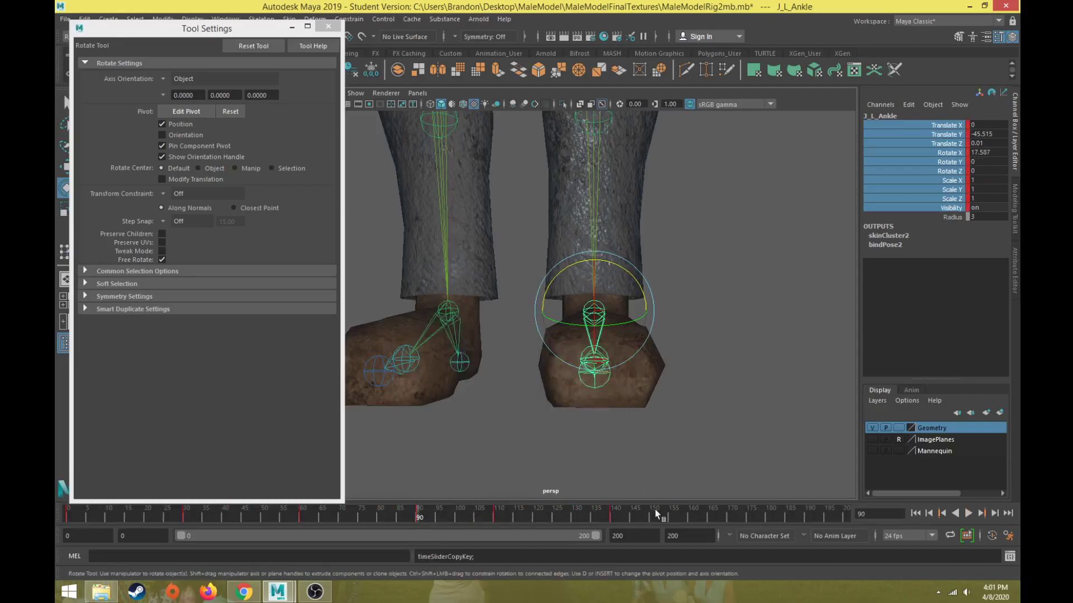
click(693, 513)
right_click(692, 513)
mouse_move(755, 349)
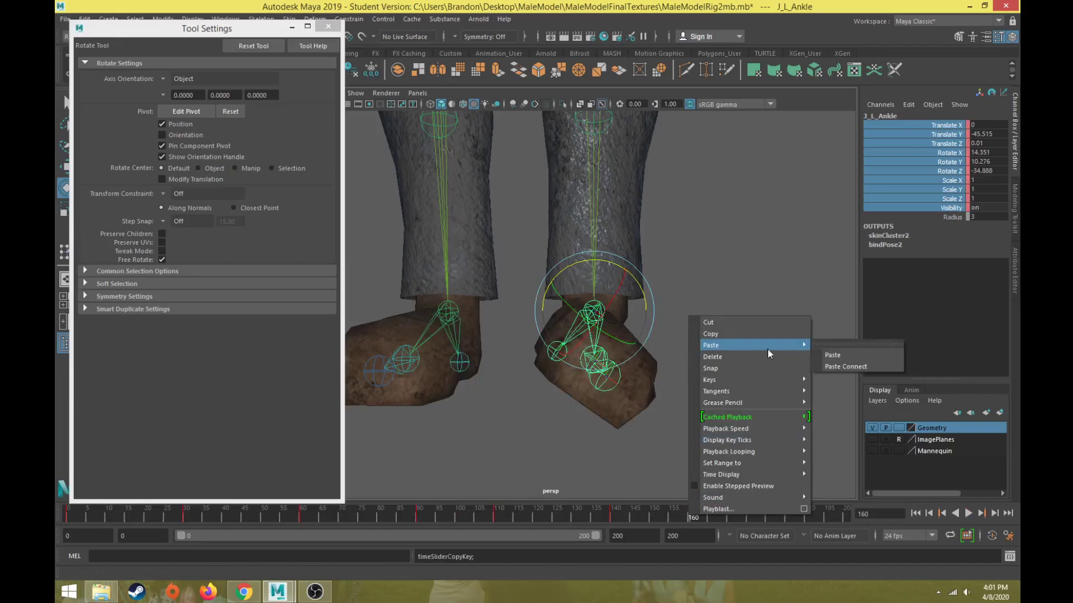
click(828, 353)
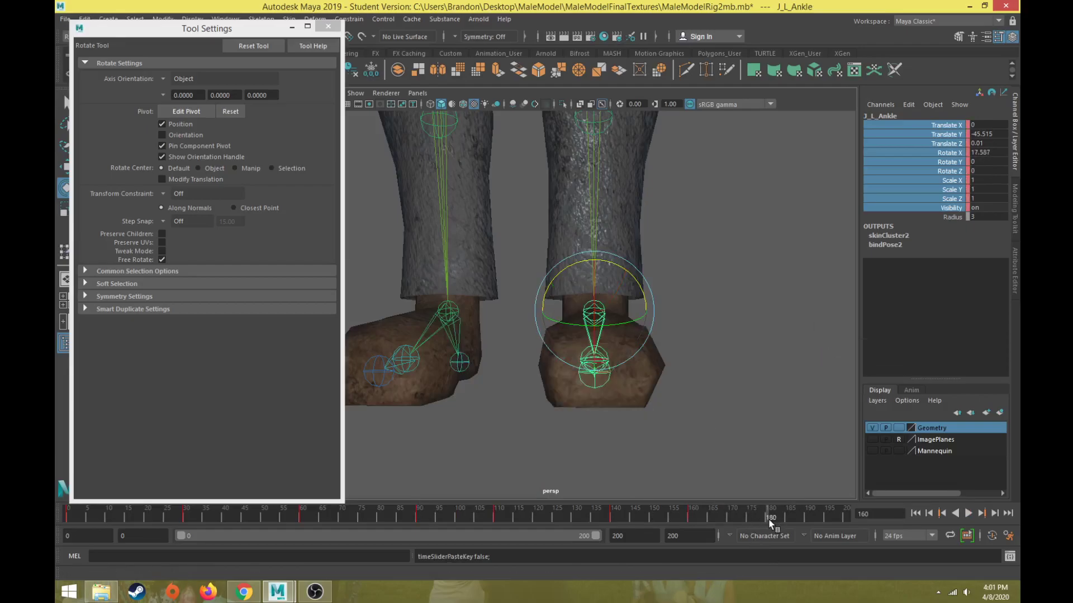
Step: Turn J_L_Ankle to a Rotate Y of about -30.9 at frame 200, key it, and return to frame 0
drag(606, 333, 838, 511)
click(838, 511)
drag(623, 320, 563, 352)
key(s)
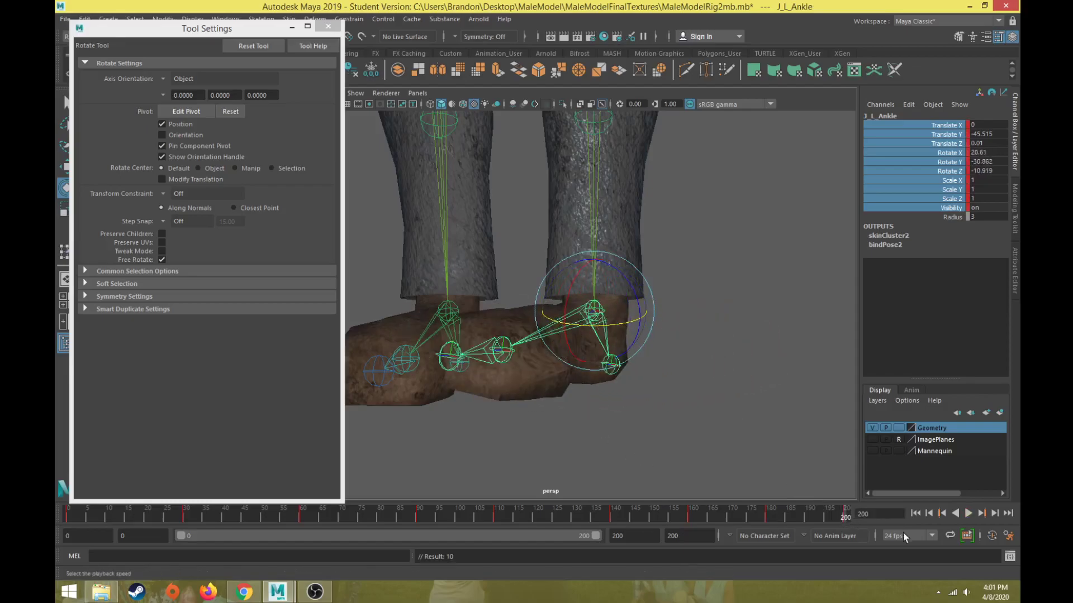
key(alt+v)
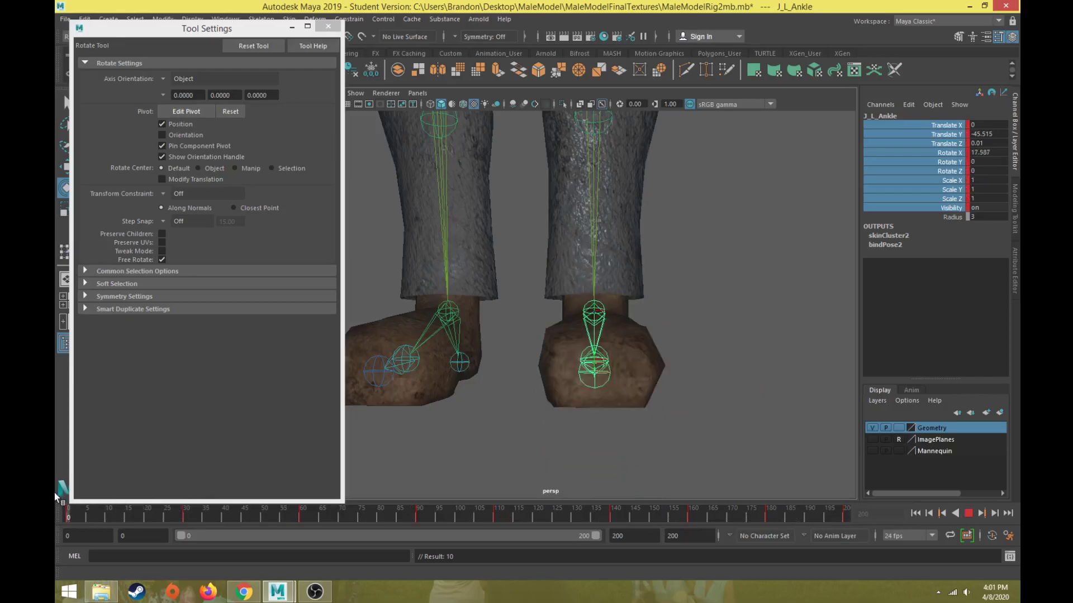
key(alt+shift+v)
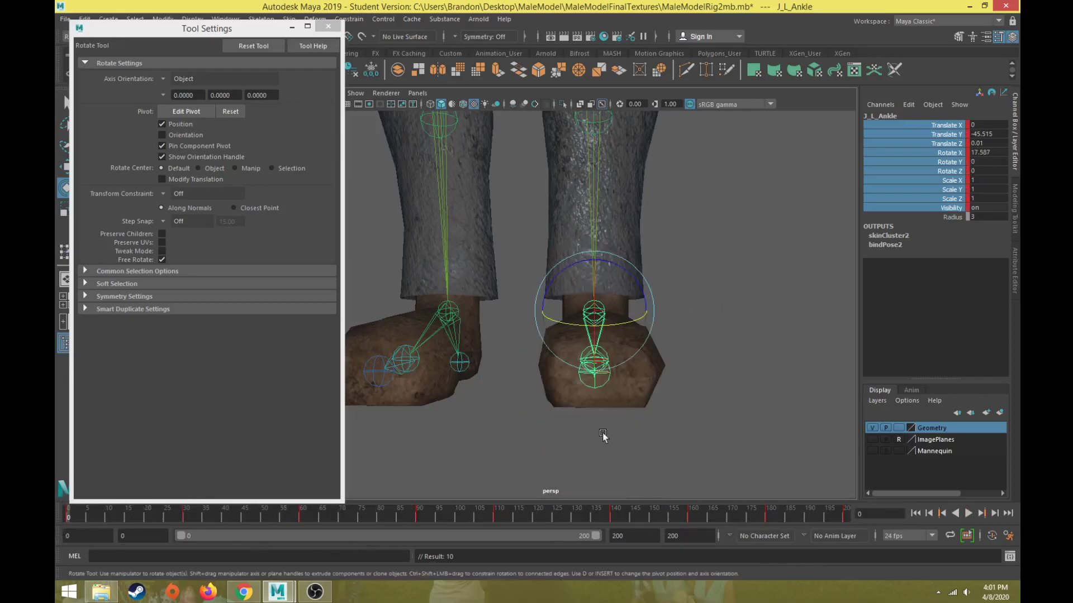
Step: Deselect the joint, select the G_Body mesh, and restart the Paint Skin Weights tool on the left ankle
scroll(730, 369, up, 4)
click(759, 306)
alt+drag(759, 306, 654, 319)
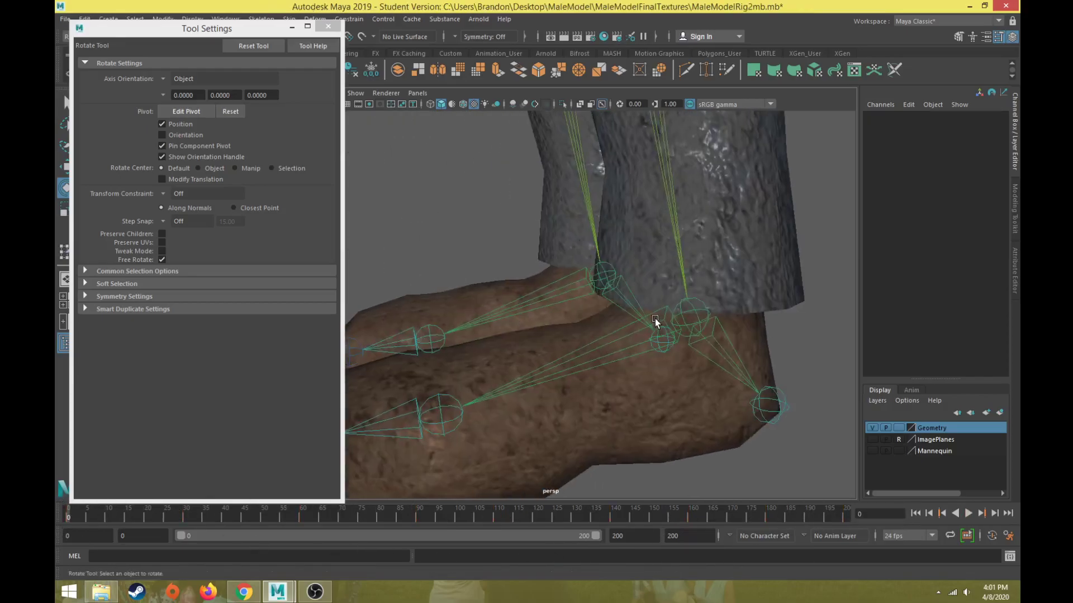
click(665, 387)
click(63, 251)
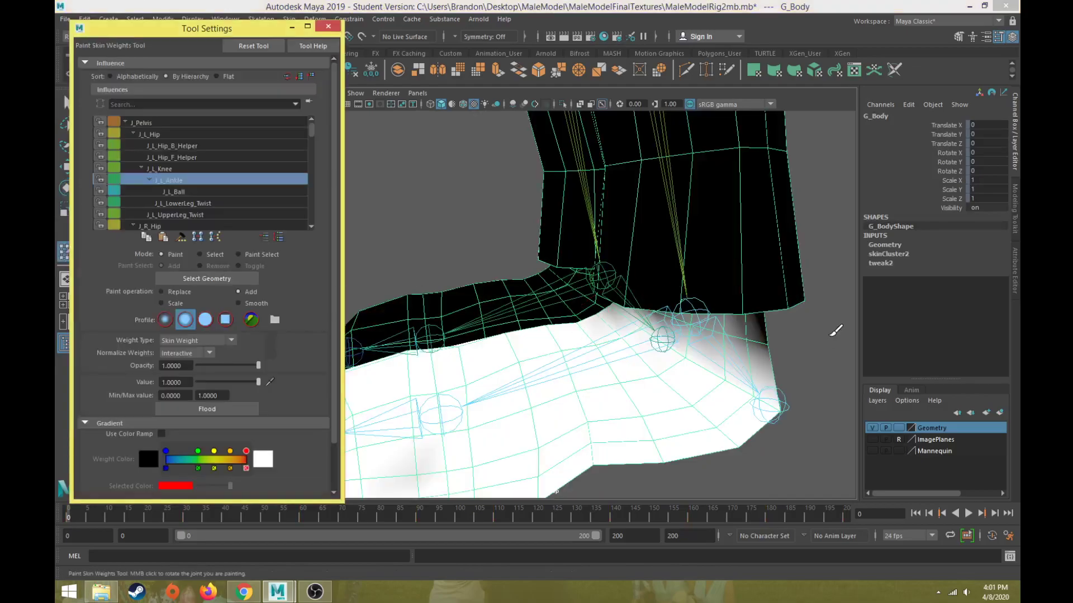
mouse_move(711, 352)
alt+mouse_down()
mouse_move(634, 312)
mouse_move(725, 342)
alt+mouse_up()
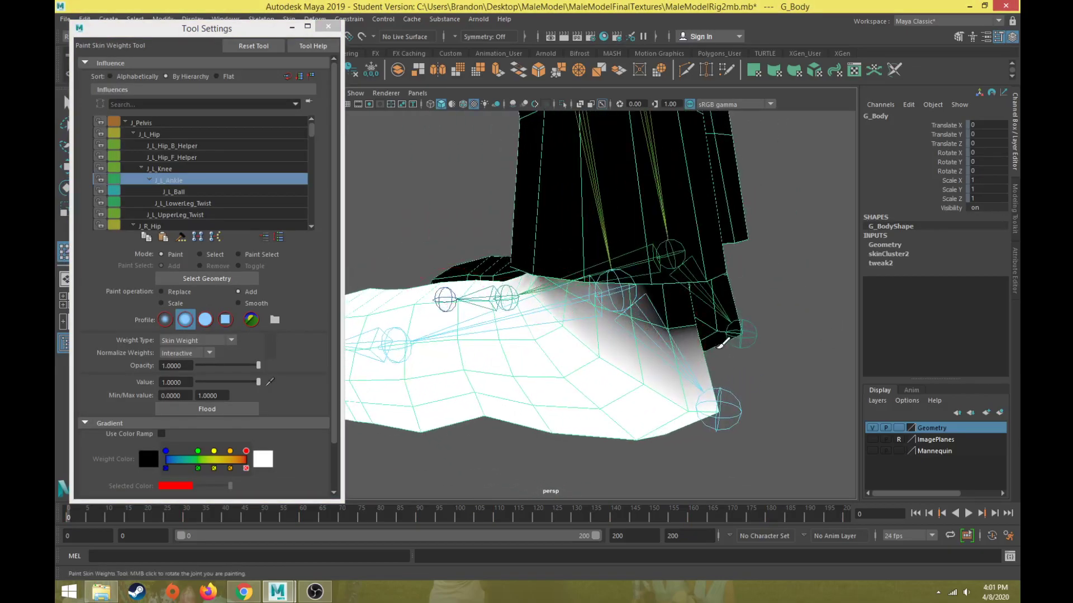
Step: Go to frame 156, set the brush value to 0.1, and add J_L_Ankle weight around the back of the left ankle
key(alt+v)
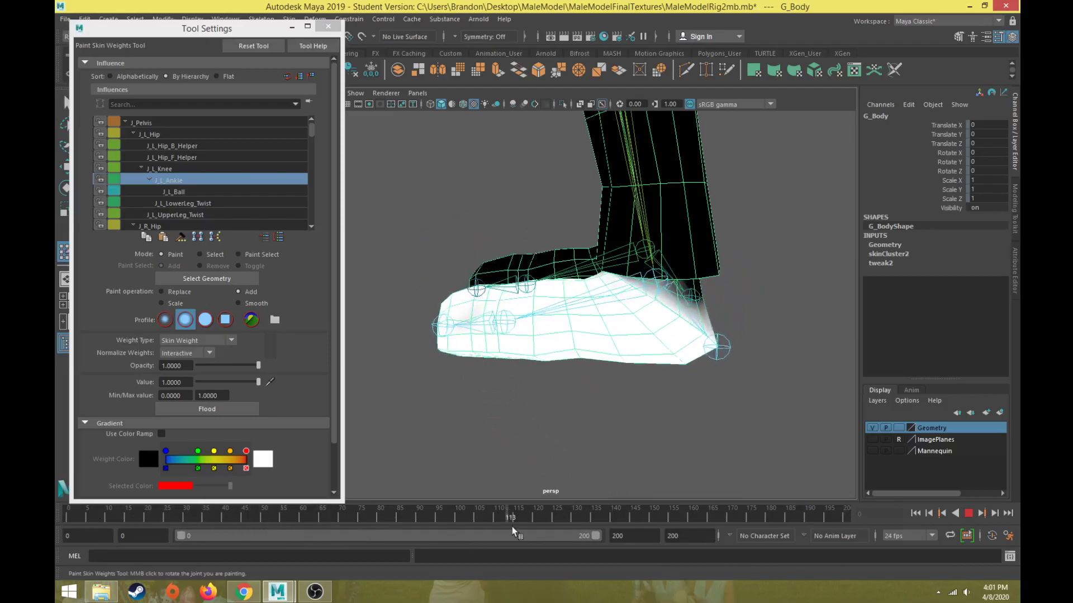
mouse_move(640, 518)
mouse_down()
mouse_move(877, 512)
mouse_move(677, 518)
mouse_up()
scroll(640, 370, up, 2)
scroll(640, 368, up, 5)
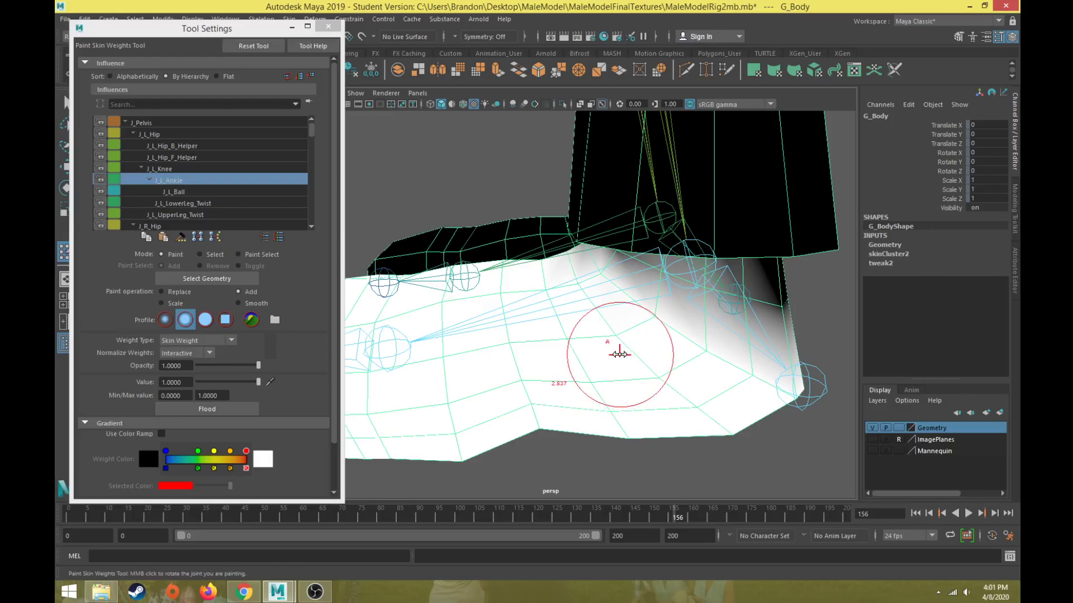
double_click(190, 382)
text(0.1)
key(Return)
mouse_move(541, 275)
alt+mouse_down()
mouse_move(594, 300)
mouse_move(500, 281)
alt+mouse_up()
click(532, 277)
click(535, 277)
click(613, 277)
click(616, 277)
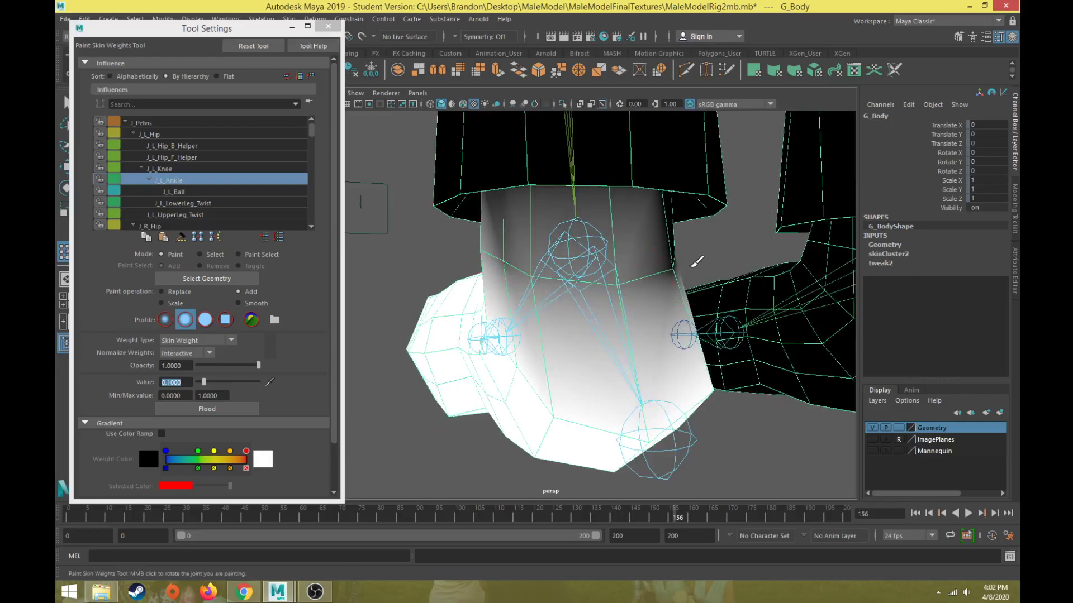
Step: Return to frame 0 and add J_L_Ankle weight where the top of the left foot meets the ankle
drag(336, 514, 59, 524)
alt+drag(411, 394, 479, 388)
mouse_move(557, 313)
alt+mouse_down()
mouse_move(454, 256)
mouse_move(466, 248)
mouse_move(517, 270)
mouse_move(471, 250)
mouse_move(411, 260)
mouse_move(438, 256)
alt+mouse_up()
click(484, 237)
click(479, 241)
mouse_move(561, 278)
alt+mouse_down()
mouse_move(434, 285)
mouse_move(412, 271)
mouse_move(603, 218)
mouse_move(528, 256)
alt+mouse_up()
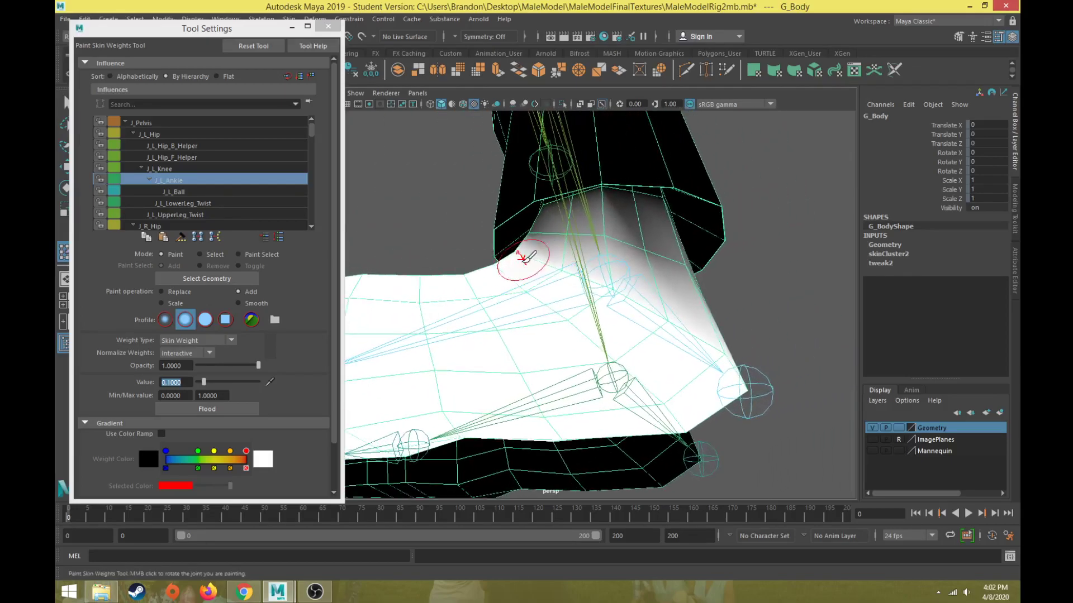
Step: Scrub to frame 12, undo a stray stroke, and build up J_L_Ankle weight around the ankle below the trouser hem
mouse_move(128, 516)
mouse_down()
mouse_move(101, 521)
mouse_move(246, 523)
mouse_move(117, 525)
mouse_up()
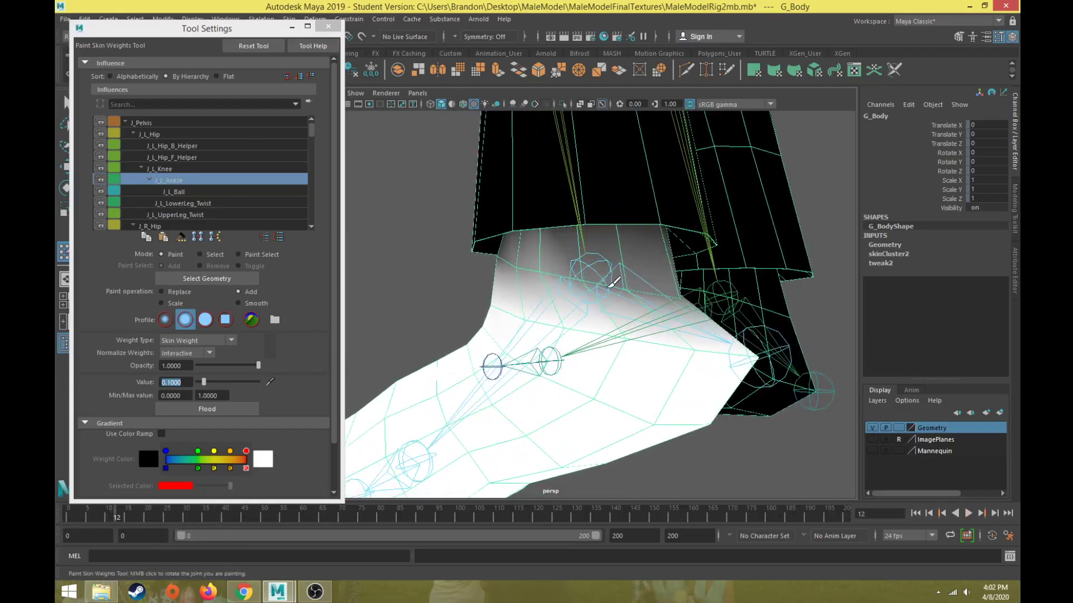
drag(663, 291, 624, 305)
key(ctrl+z)
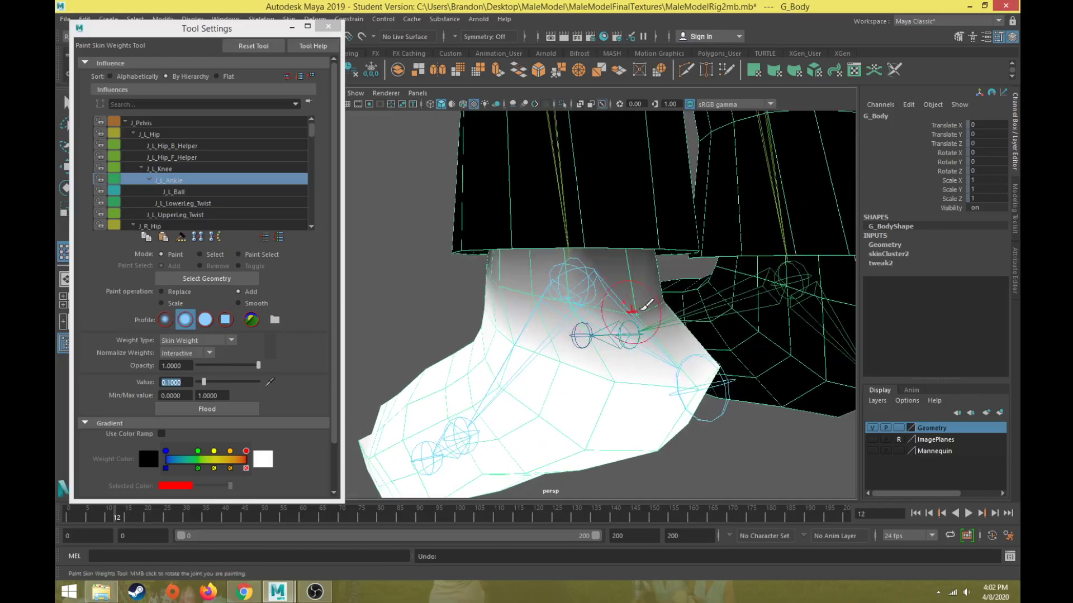
mouse_move(610, 308)
alt+mouse_down()
mouse_move(539, 330)
mouse_move(573, 342)
mouse_move(560, 326)
mouse_move(475, 337)
mouse_move(528, 320)
mouse_move(432, 307)
mouse_move(414, 330)
mouse_move(579, 337)
mouse_move(699, 305)
alt+mouse_up()
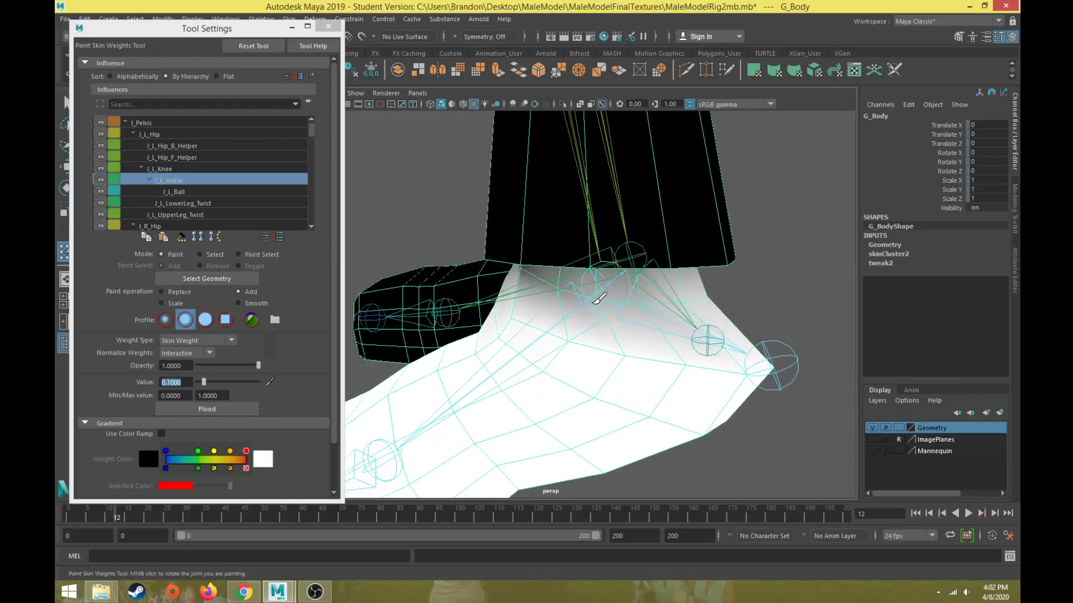
alt+drag(567, 287, 587, 305)
Step: Scrub to frame 40 and add J_L_Ankle weight around all sides of the bent left ankle
drag(117, 515, 225, 535)
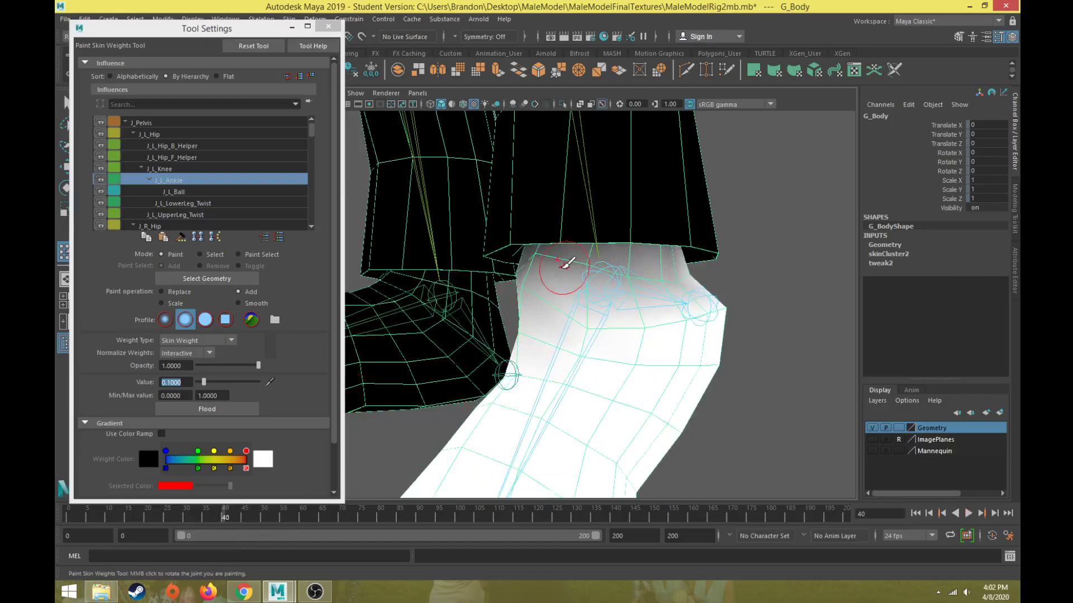
mouse_move(539, 294)
alt+mouse_down()
mouse_move(596, 345)
mouse_move(709, 328)
mouse_move(614, 313)
mouse_move(535, 279)
mouse_move(682, 337)
mouse_move(682, 318)
mouse_move(666, 309)
alt+mouse_up()
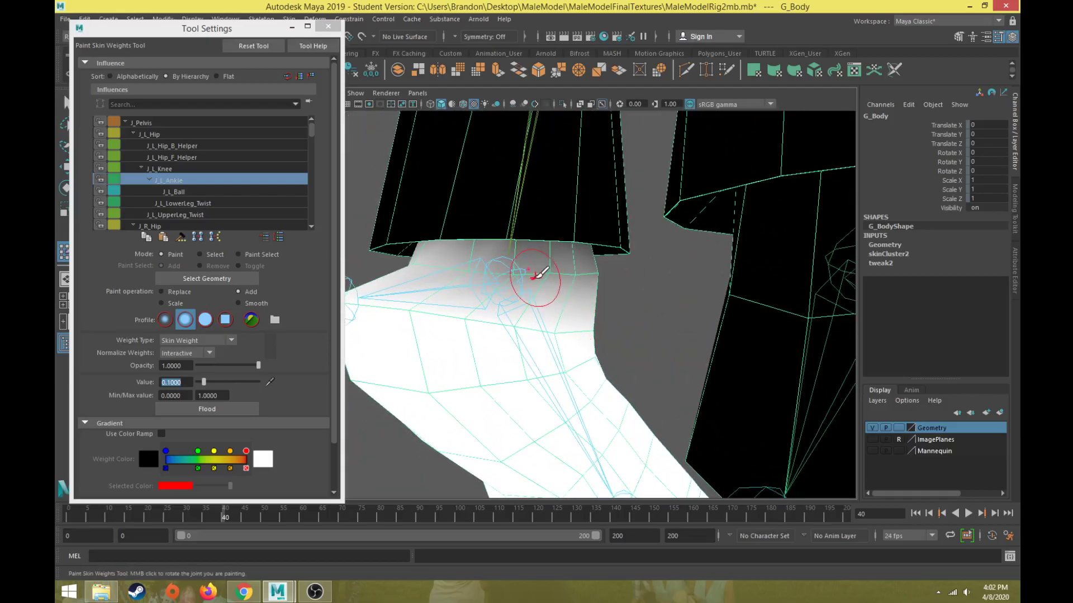
alt+drag(456, 293, 581, 282)
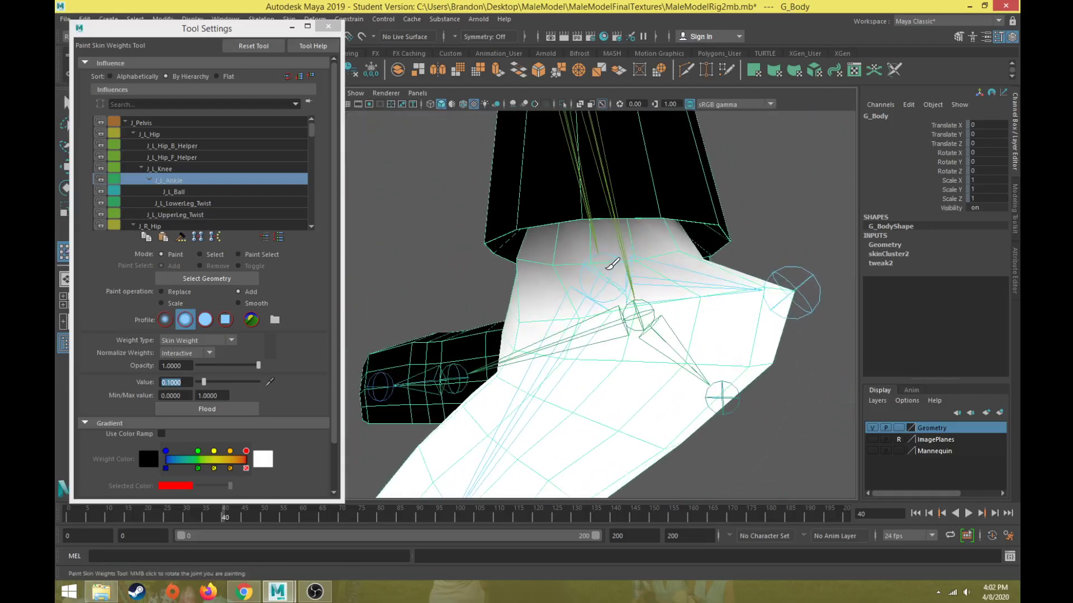
Step: Scrub through the test rotations to check the left ankle's deformation, and return to frame 0
alt+drag(522, 257, 535, 296)
drag(143, 516, 294, 539)
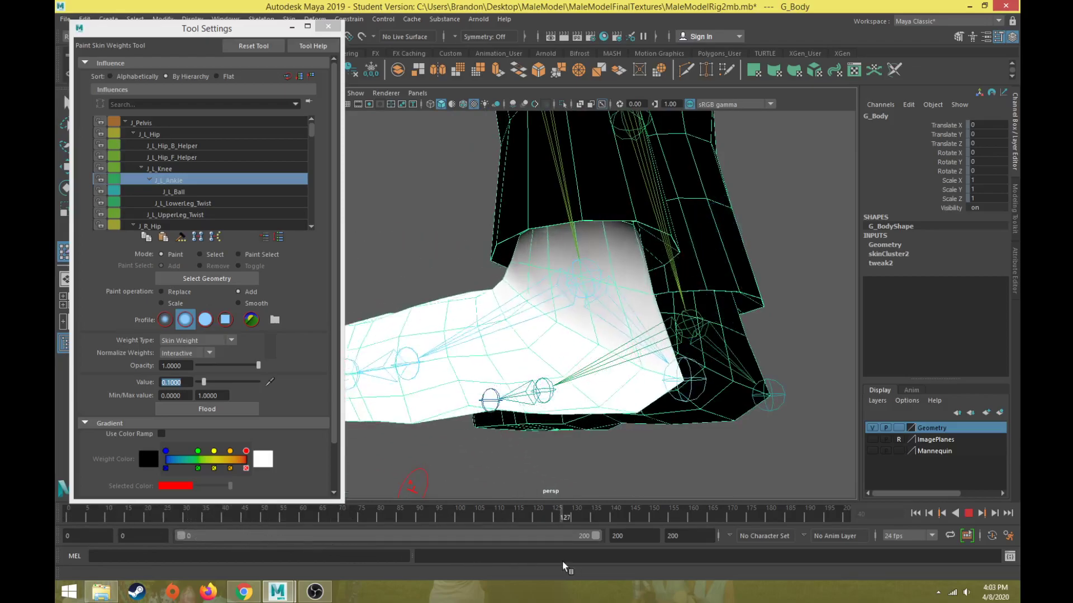
drag(447, 557, 66, 520)
scroll(510, 307, down, 4)
mouse_move(478, 334)
alt+mouse_down()
mouse_move(510, 353)
mouse_move(593, 355)
mouse_move(683, 283)
alt+mouse_up()
Step: Select the J_L_Ankle joint at frame 0 and break the connections on its translate, rotate, scale and visibility channels
click(185, 190)
scroll(546, 377, up, 2)
key(w)
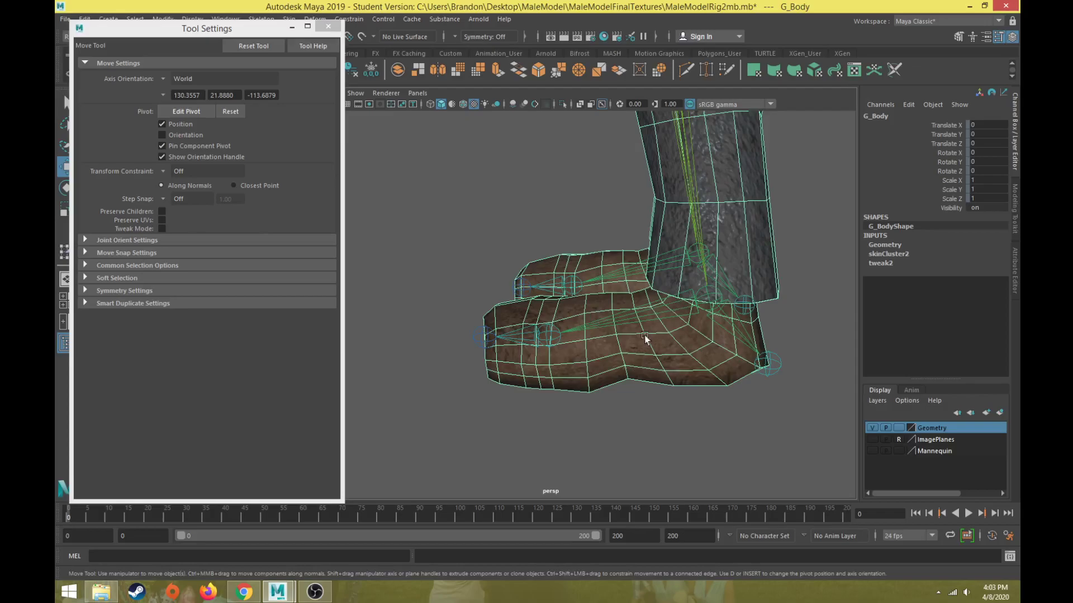
click(669, 306)
drag(94, 515, 55, 517)
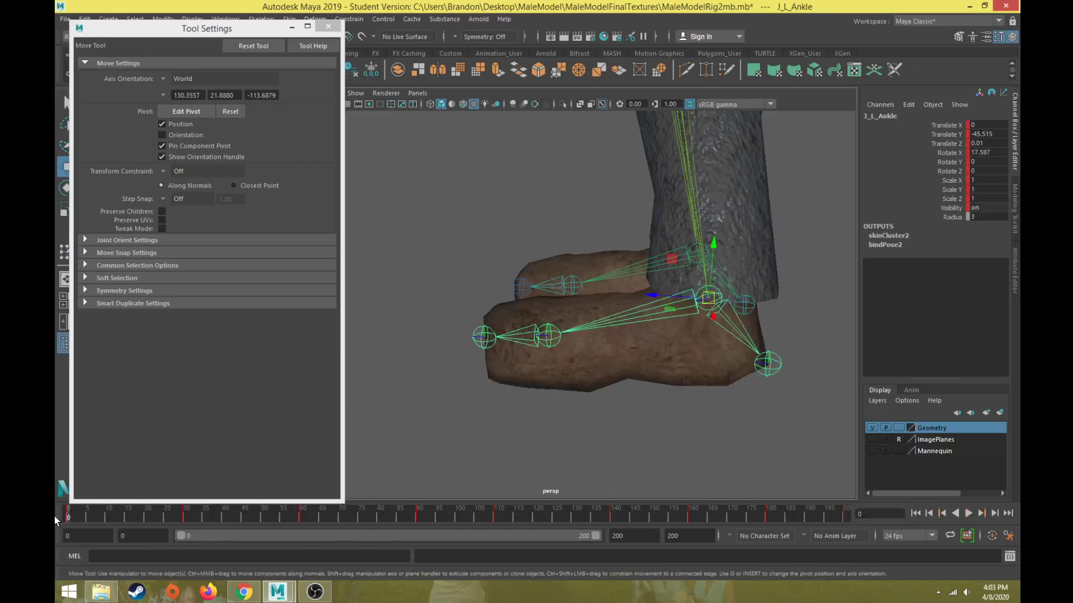
drag(960, 126, 956, 216)
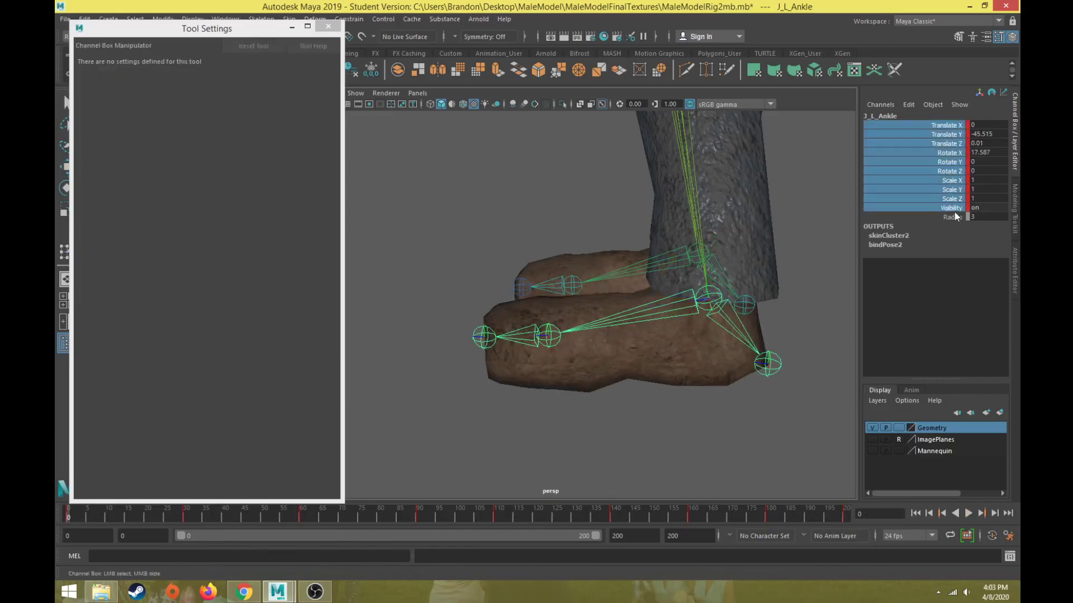
right_click(950, 162)
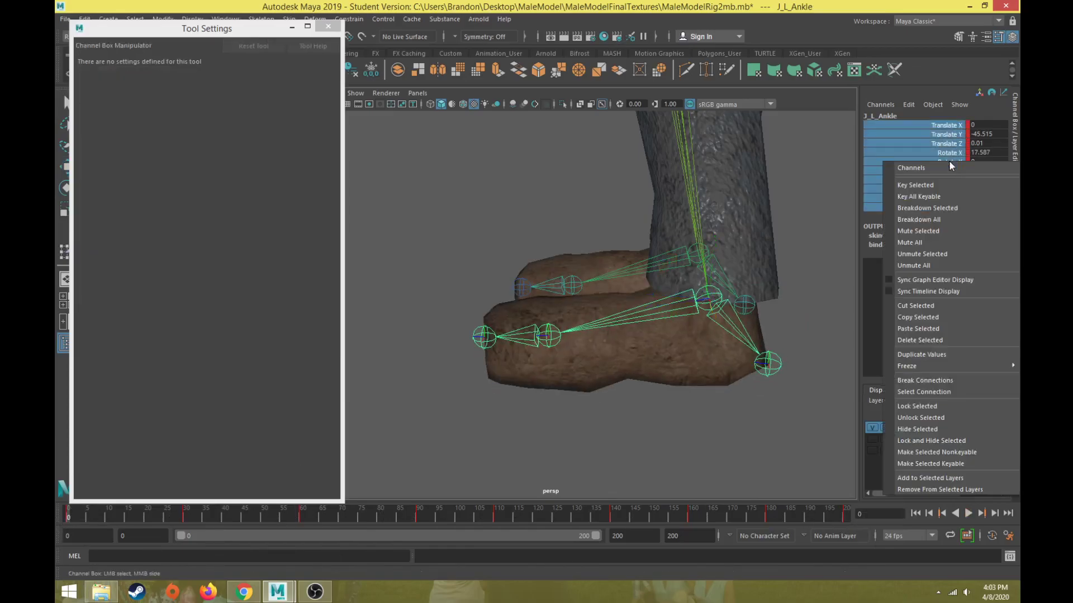
click(938, 381)
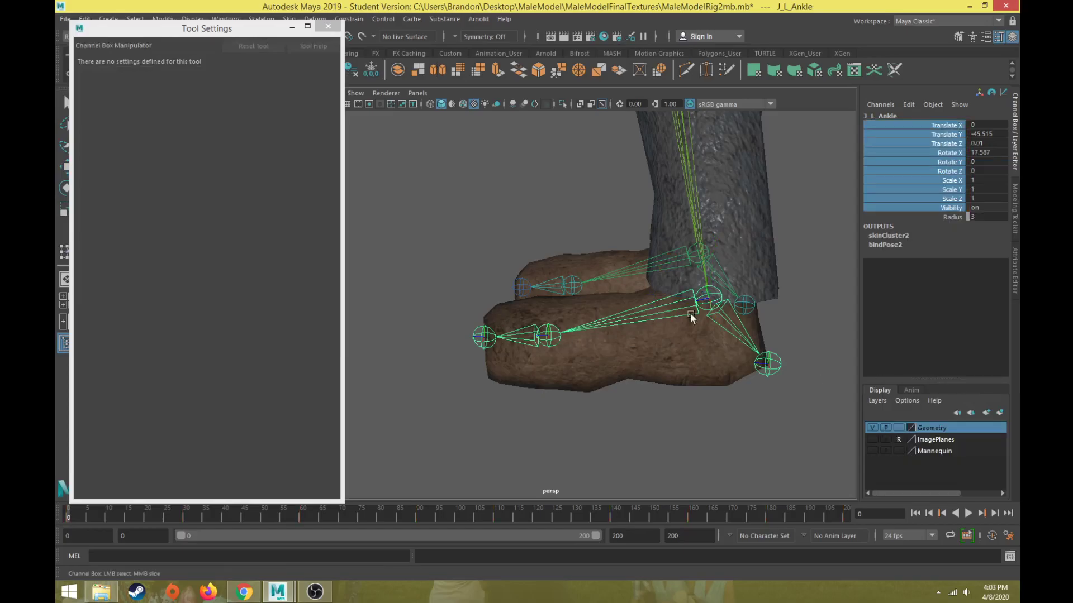
Step: Key the J_L_Ball joint's rest pose at frame 0, and bend it upward to about -49 in Rotate X at frame 30
click(549, 337)
key(e)
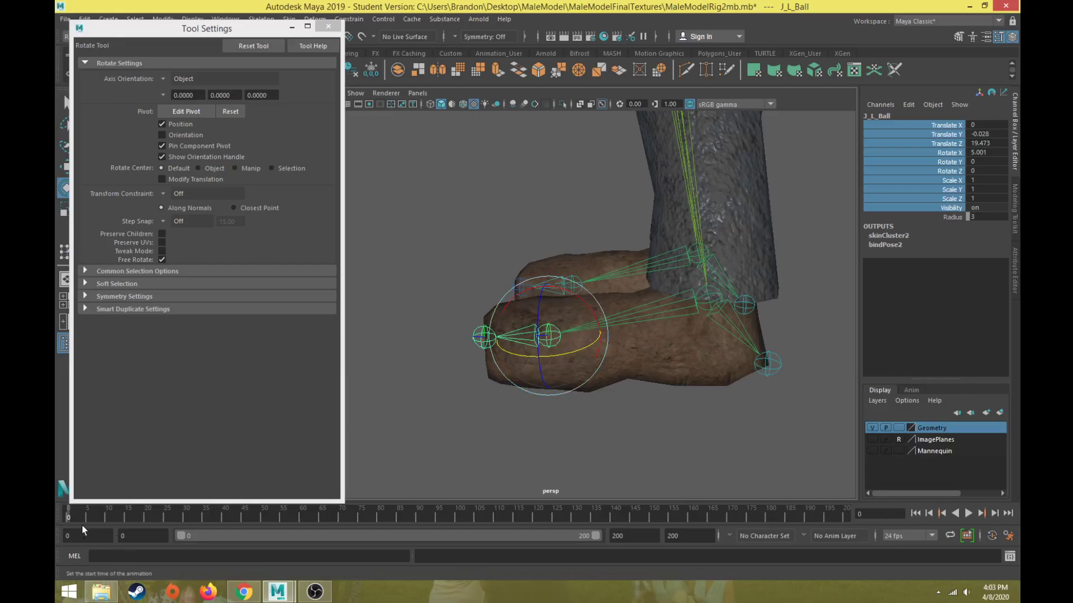
drag(78, 518, 184, 521)
key(s)
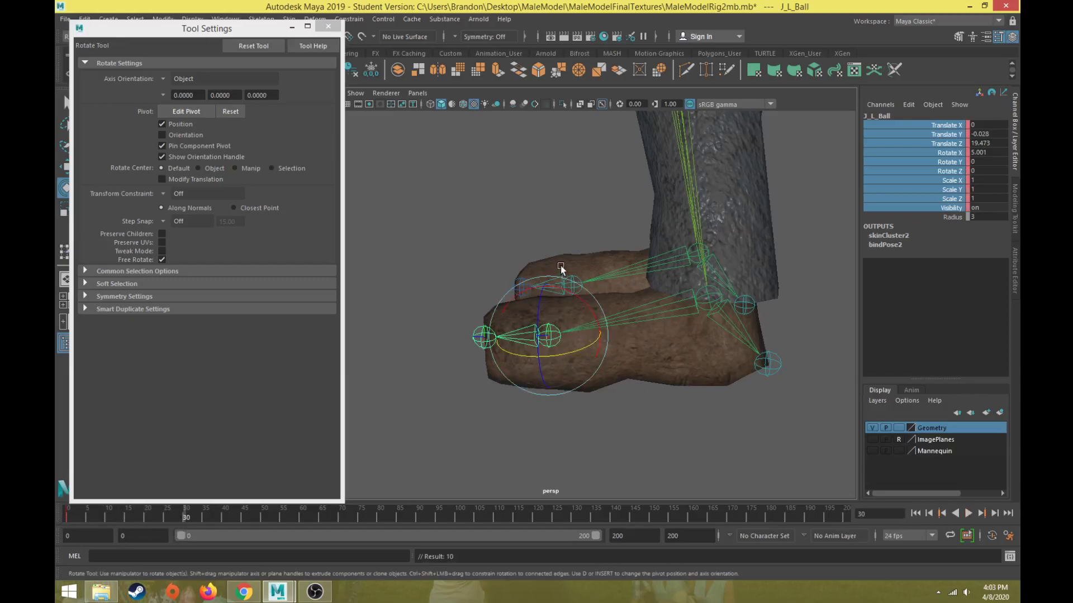
drag(565, 289, 397, 458)
Step: Go to frame 60, bend J_L_Ball downward to about 78 in Rotate X, and key it
drag(265, 523, 302, 520)
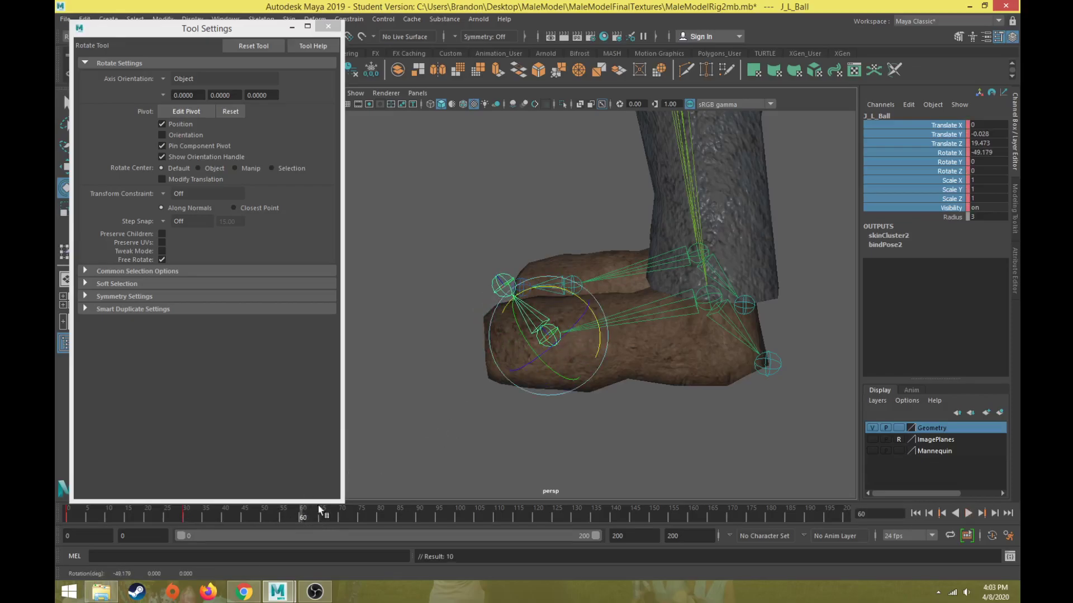
drag(572, 298, 272, 433)
key(s)
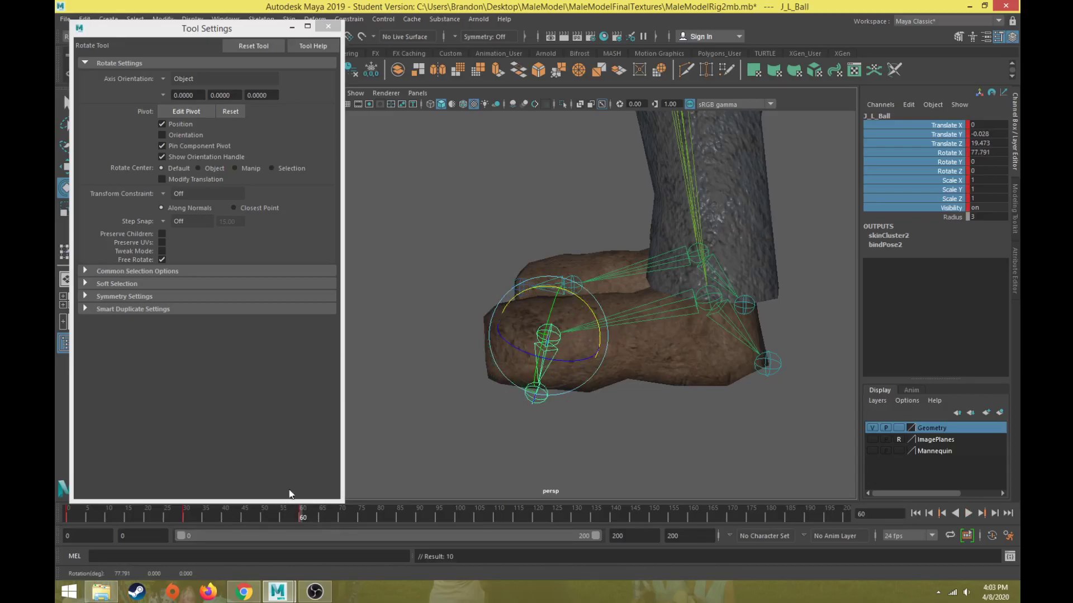
Step: Return to frame 0, start Paint Skin Weights on G_Body for the J_L_Ball influence, and set the brush value to 1
drag(305, 519, 54, 531)
click(661, 354)
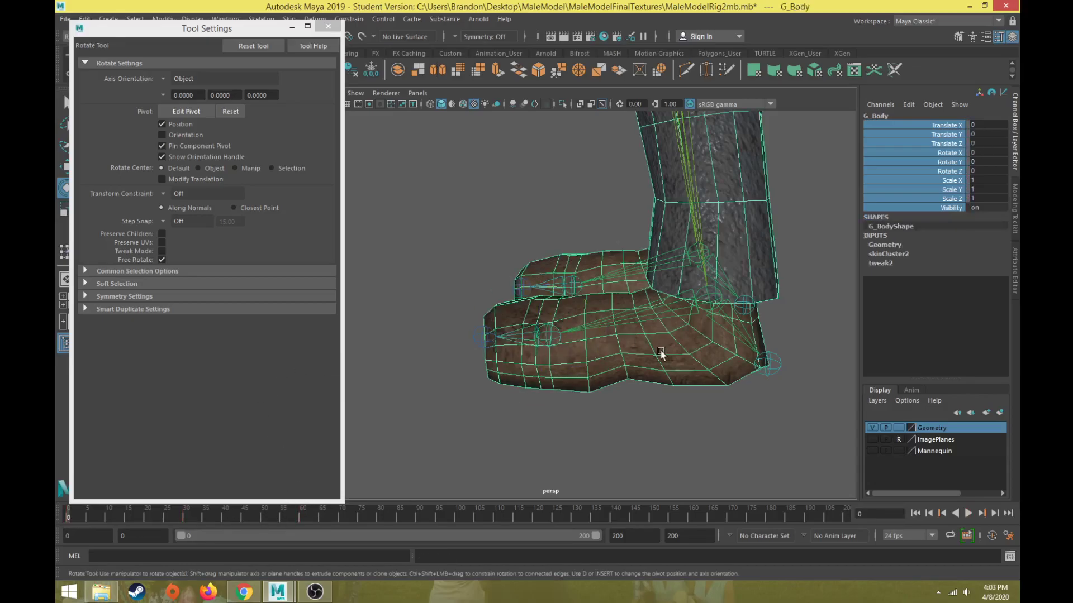
click(63, 252)
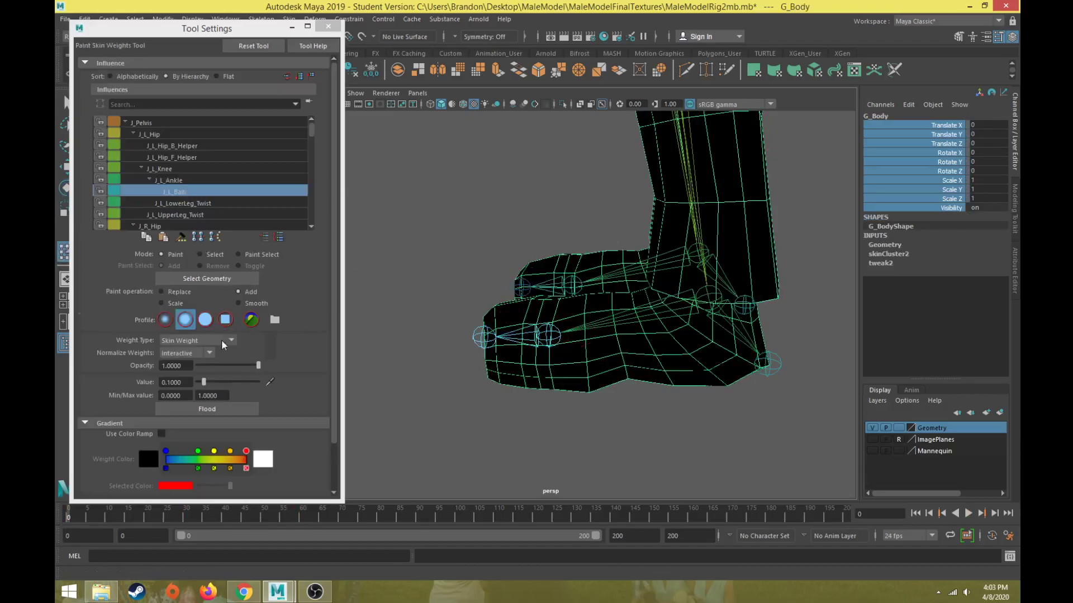
drag(184, 382, 84, 378)
text(1)
key(Return)
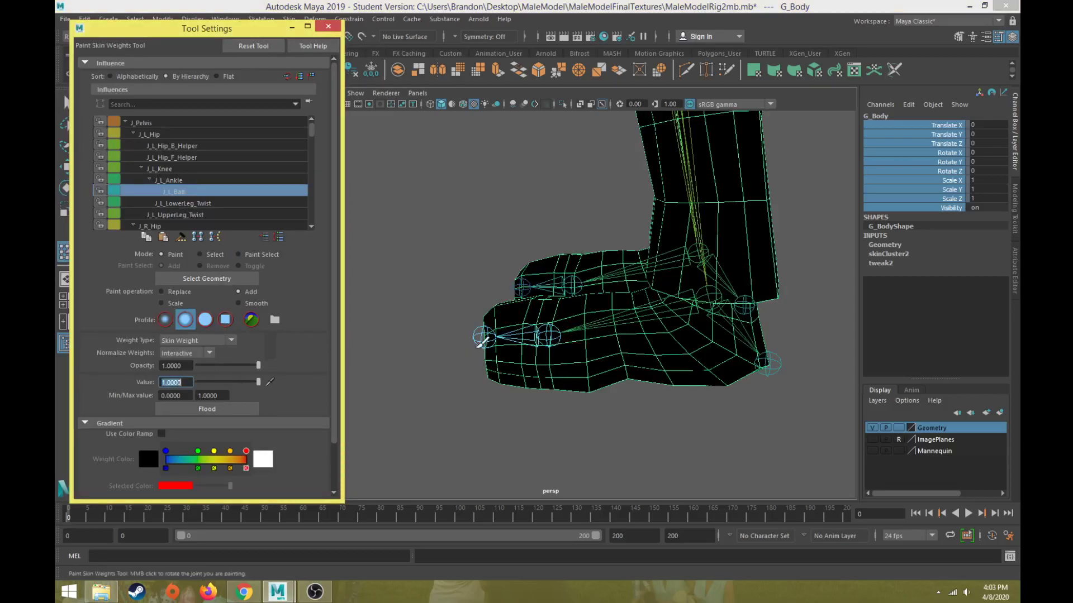
Step: Paint full J_L_Ball weight over the whole toe section of the left foot, including its sides and sole
mouse_move(490, 318)
alt+mouse_down()
mouse_move(506, 359)
mouse_move(518, 357)
mouse_move(512, 366)
mouse_move(505, 354)
mouse_move(591, 362)
mouse_move(606, 319)
alt+mouse_up()
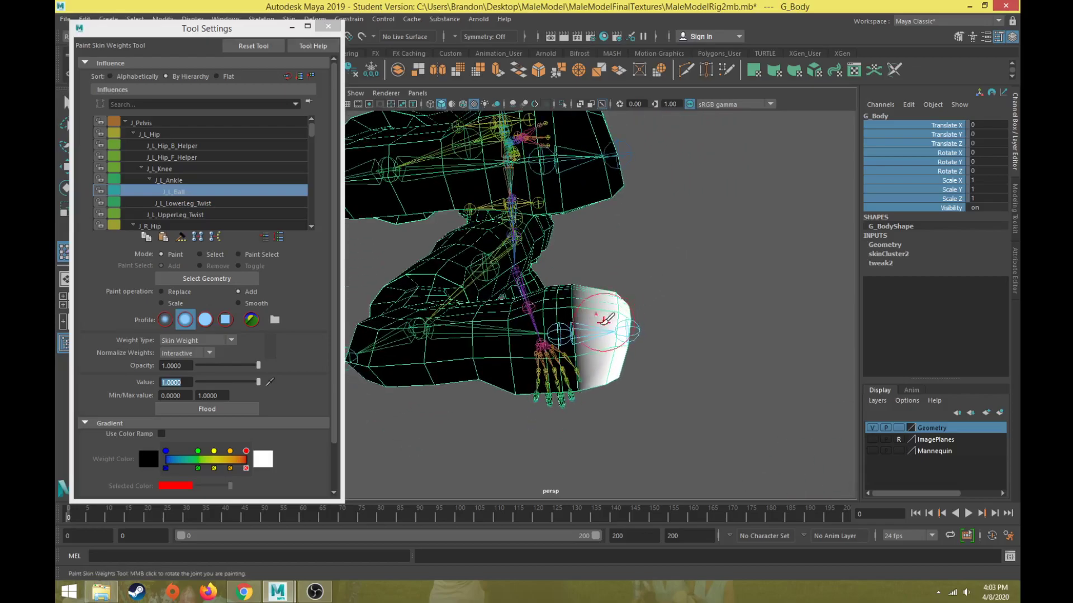
mouse_move(605, 362)
alt+mouse_down()
mouse_move(571, 454)
mouse_move(539, 384)
mouse_move(531, 329)
mouse_move(635, 311)
mouse_move(547, 350)
alt+mouse_up()
scroll(532, 331, up, 3)
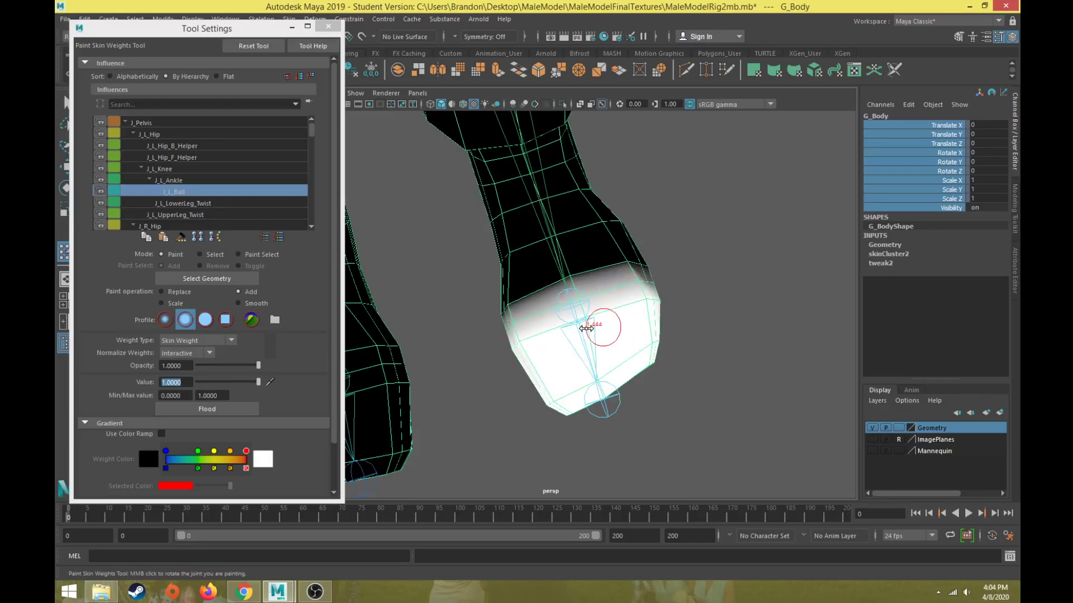
alt+drag(613, 328, 480, 319)
mouse_move(550, 362)
mouse_down()
mouse_move(540, 412)
mouse_move(522, 311)
mouse_move(531, 247)
mouse_move(510, 239)
mouse_up()
drag(507, 281, 517, 314)
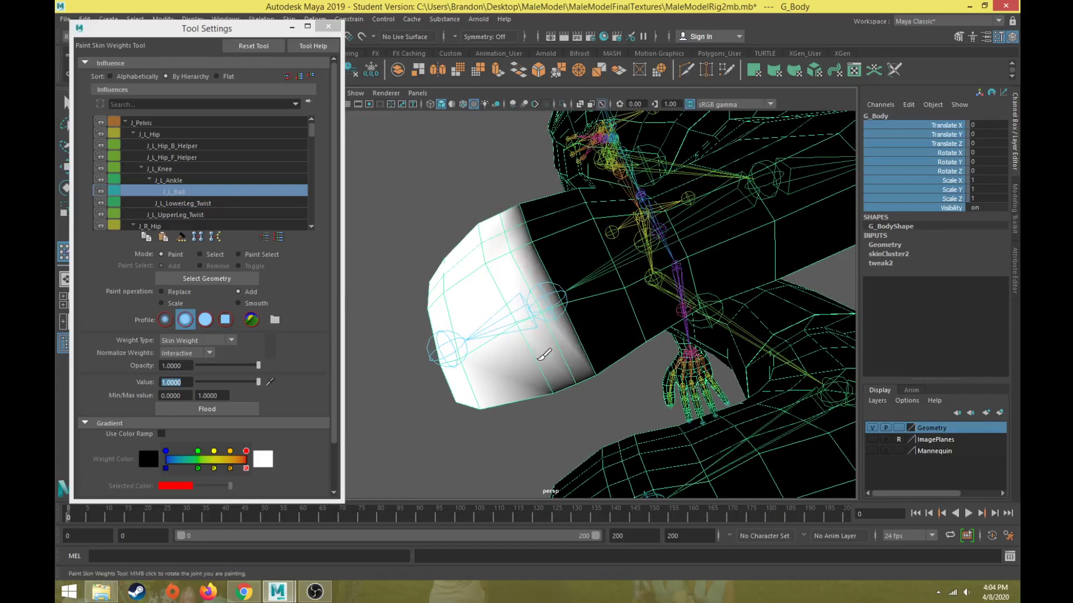
alt+drag(530, 374, 508, 365)
mouse_move(581, 339)
mouse_down()
mouse_move(589, 277)
mouse_move(546, 371)
mouse_up()
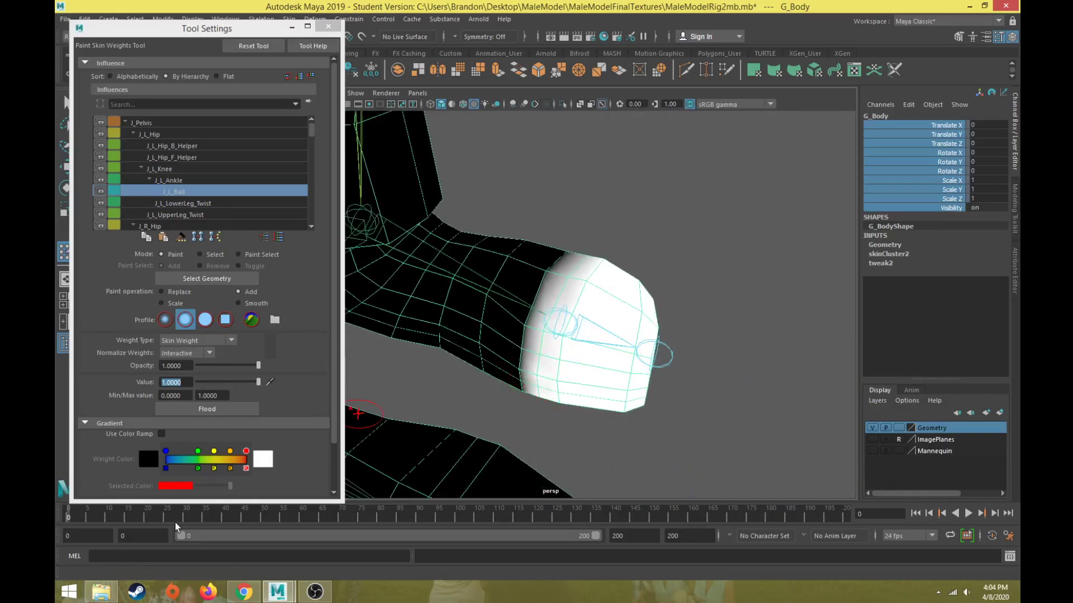
Step: Set the brush value to 0.1 and add a soft J_L_Ball weight falloff around the foot just behind the toe section
key(alt+v)
drag(82, 535, 66, 528)
text(1)
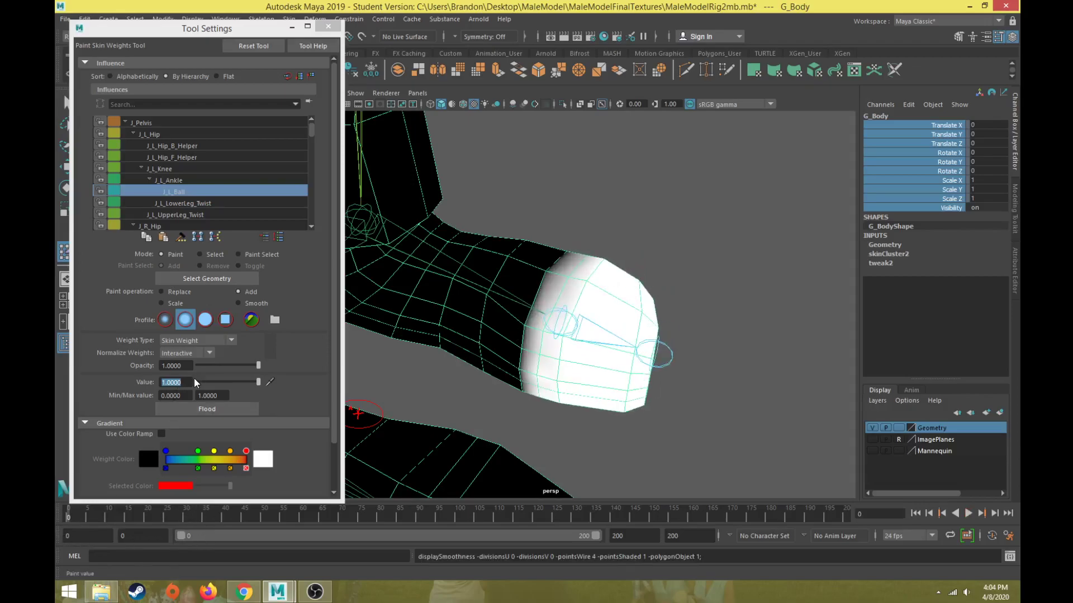
text(0.1)
key(Return)
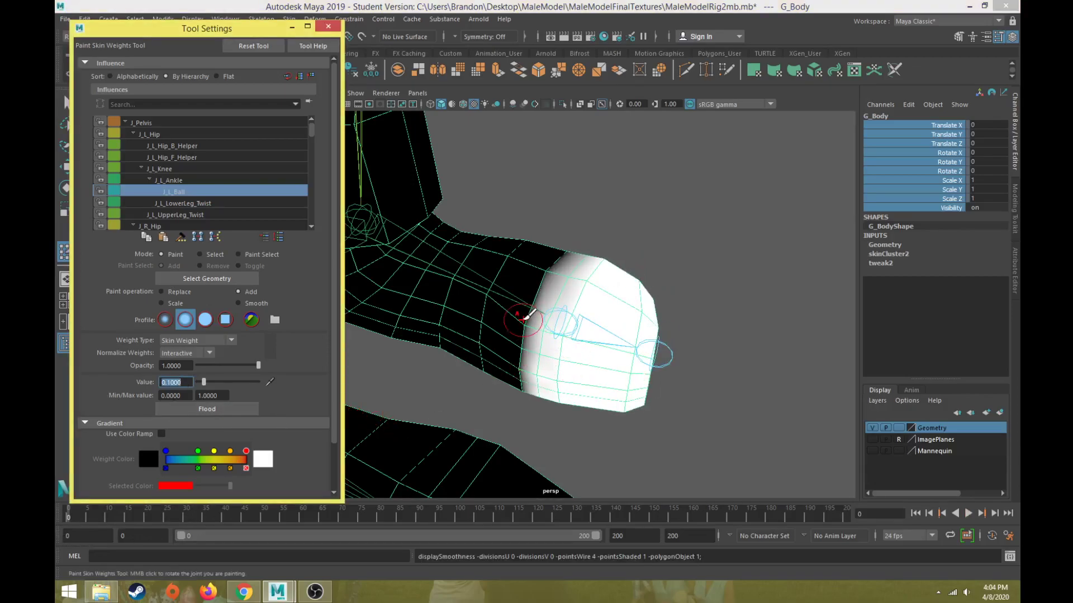
click(530, 303)
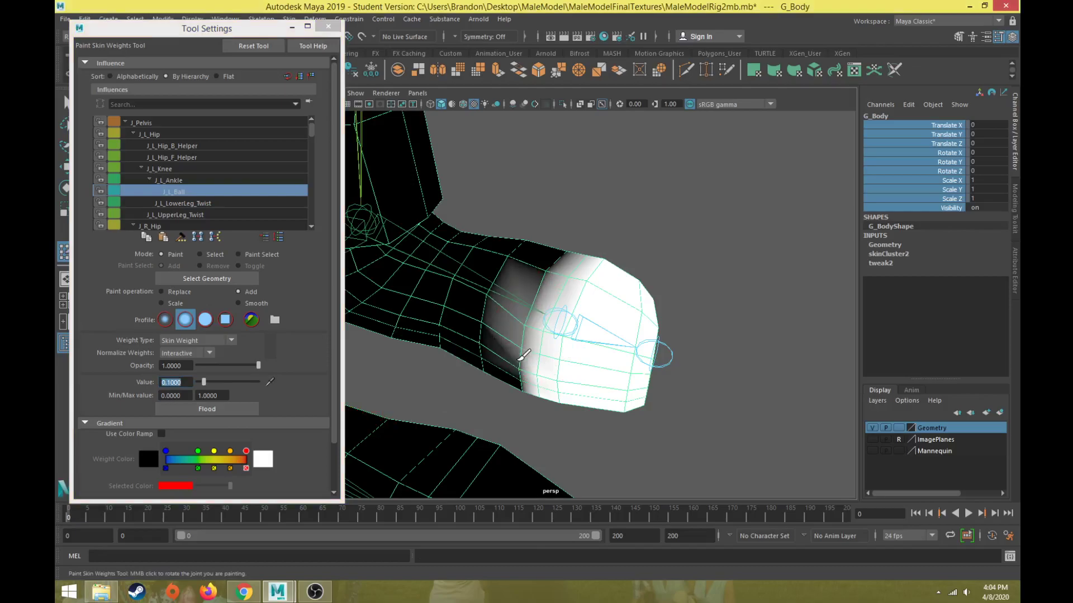
alt+drag(522, 361, 537, 315)
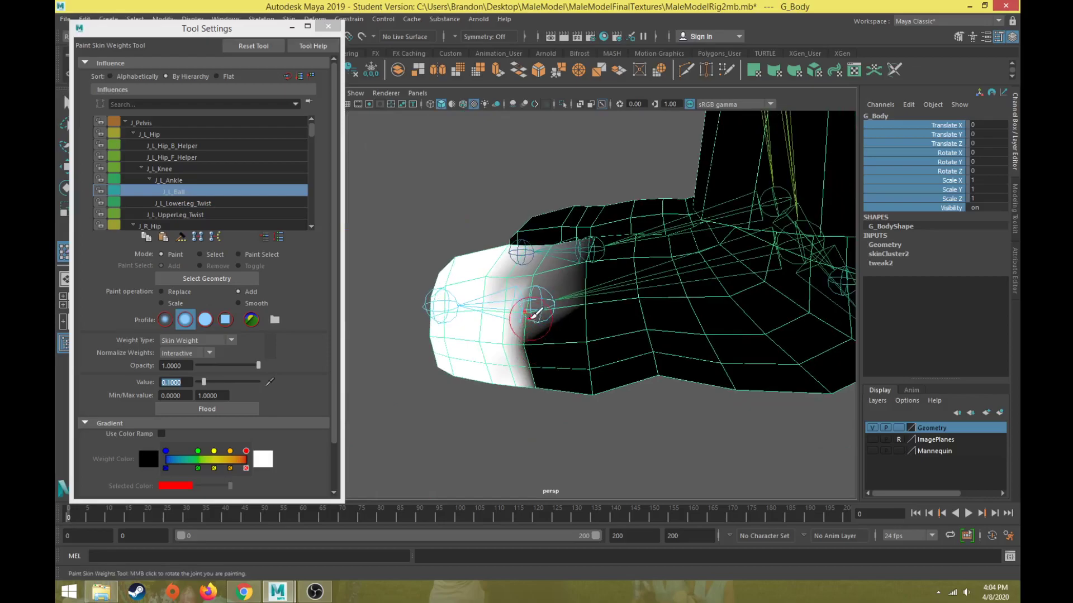
alt+drag(546, 383, 508, 293)
alt+drag(549, 333, 568, 414)
mouse_move(70, 517)
mouse_down()
mouse_move(176, 522)
mouse_move(69, 521)
mouse_up()
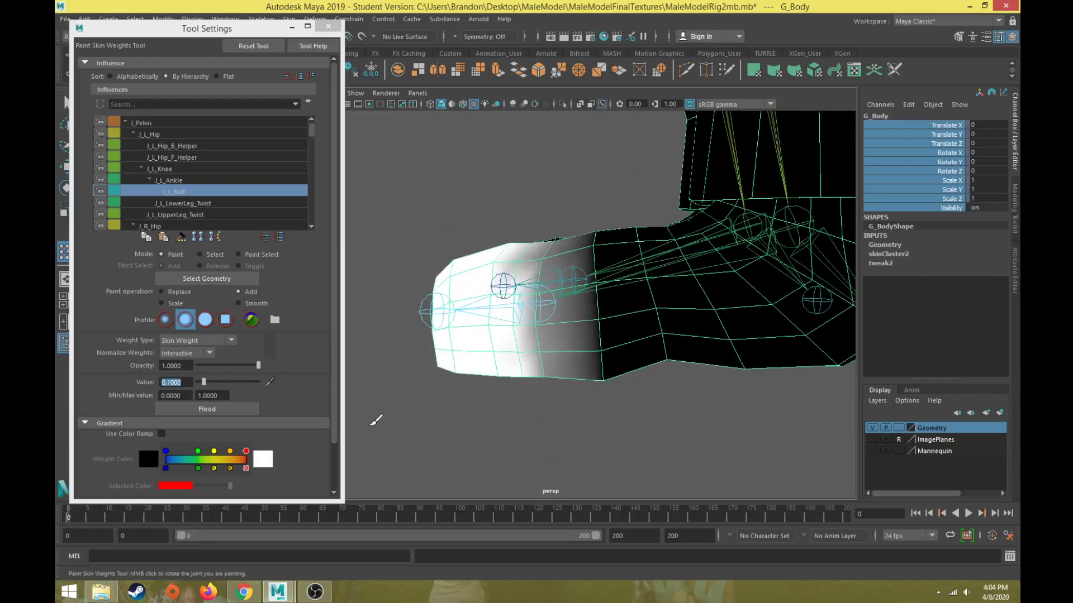
alt+drag(524, 253, 525, 271)
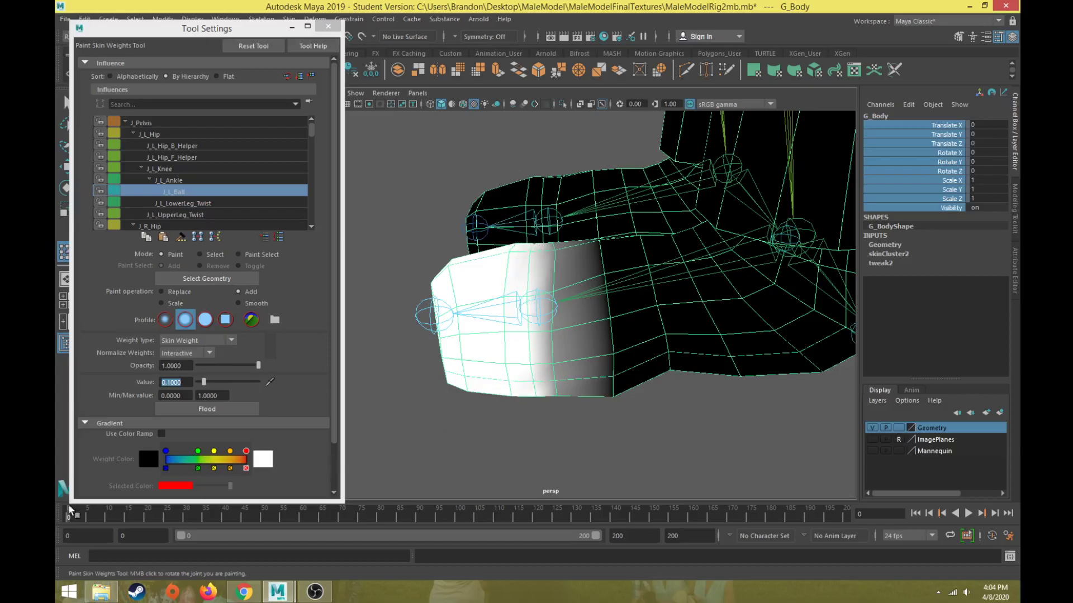
Step: Scrub to frames 7 and 13 and add J_L_Ball weight around the bent ball of the left foot
mouse_move(84, 520)
mouse_down()
mouse_move(168, 521)
mouse_move(97, 521)
mouse_up()
mouse_move(404, 360)
alt+mouse_down()
mouse_move(498, 343)
mouse_move(542, 319)
alt+mouse_up()
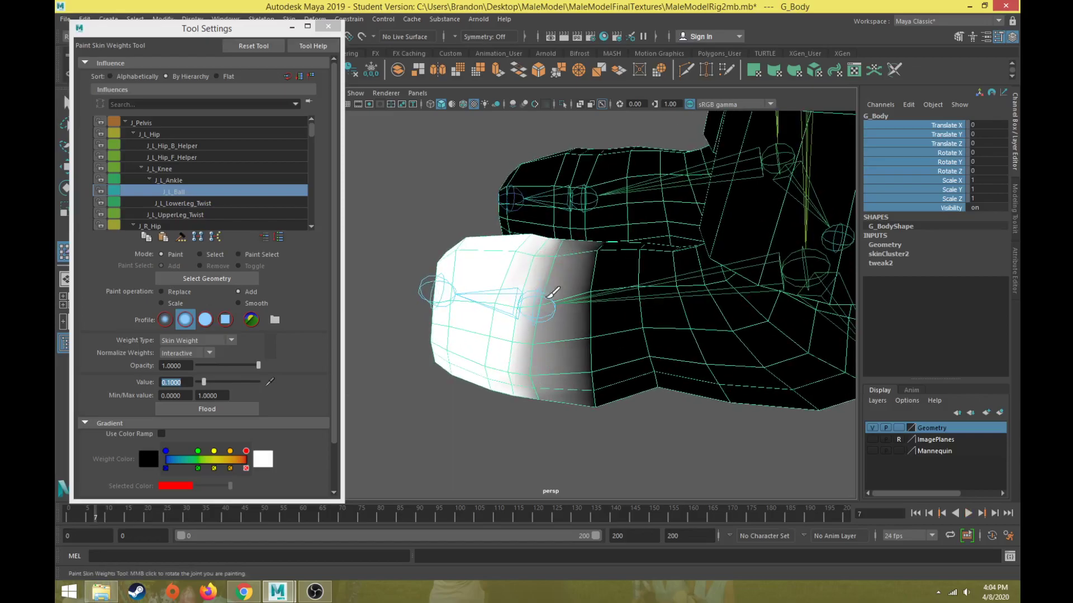
key(alt+v)
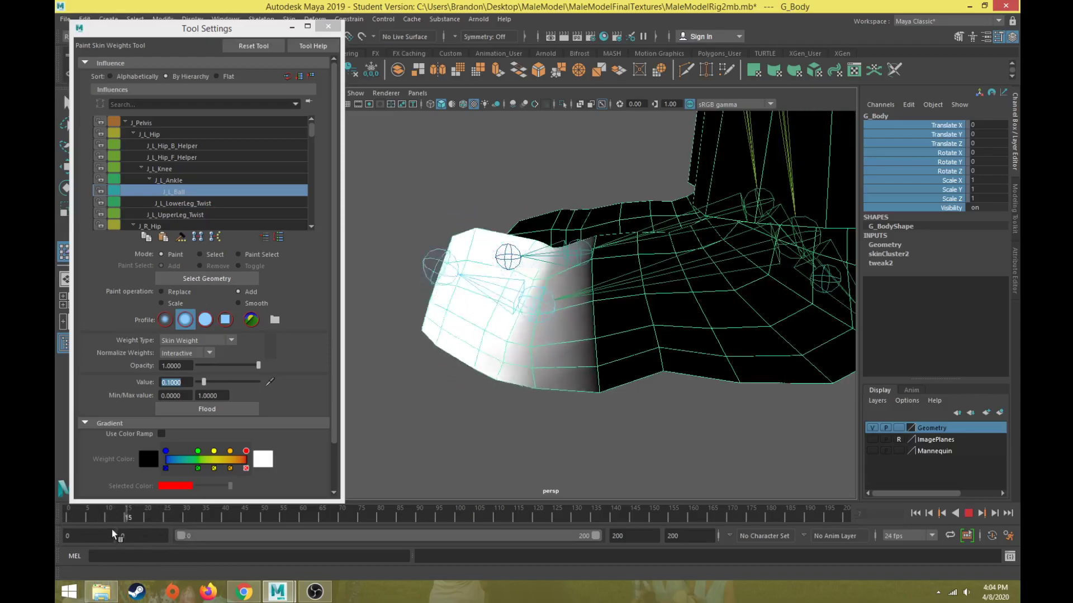
drag(160, 529, 119, 528)
alt+drag(381, 438, 399, 359)
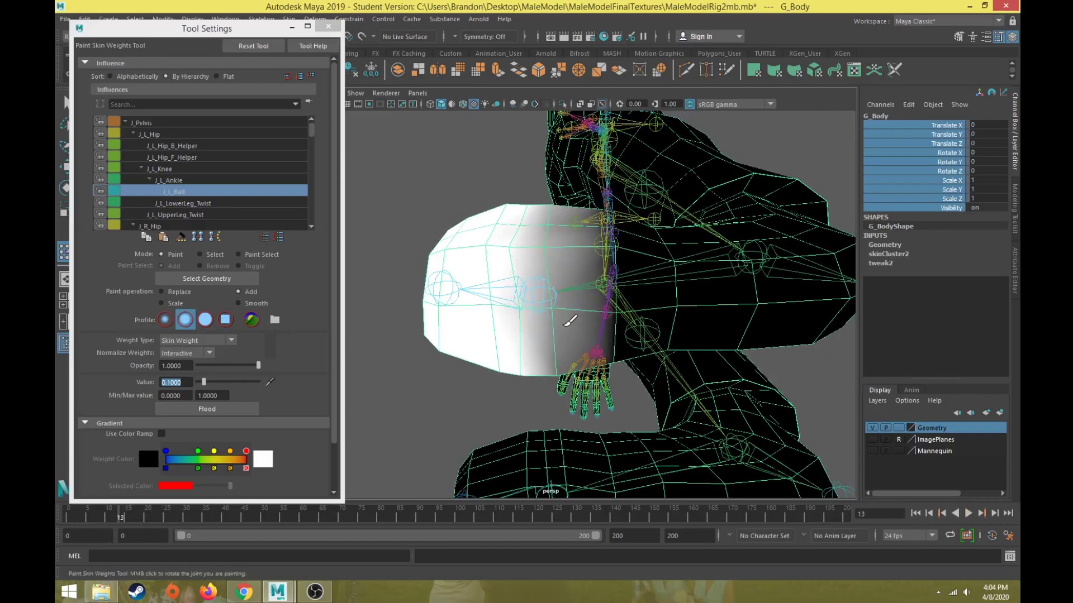
alt+drag(559, 364, 581, 370)
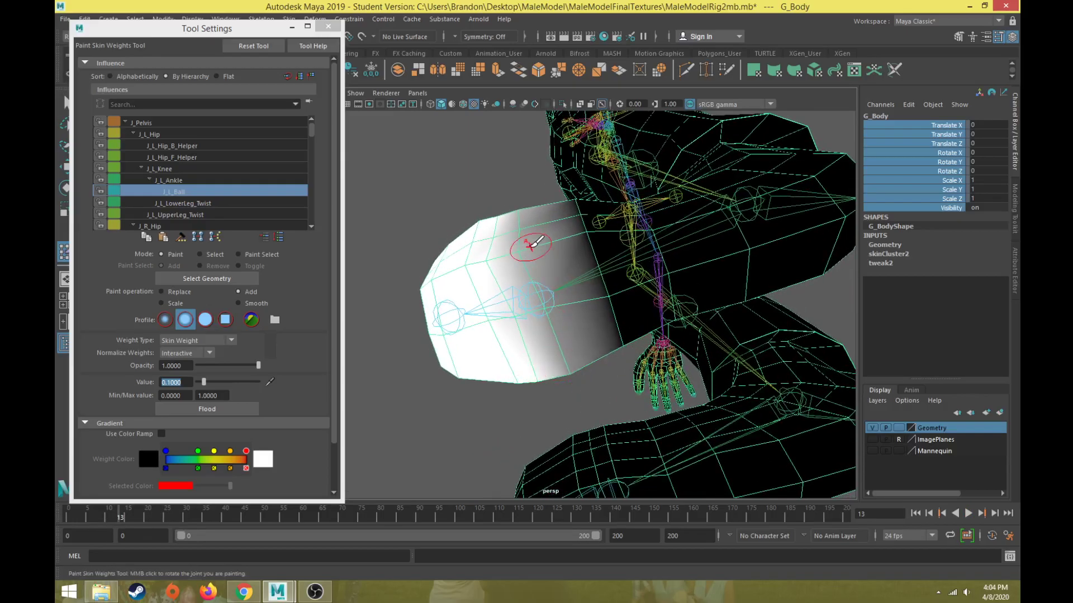
mouse_move(530, 394)
alt+mouse_down()
mouse_move(538, 319)
mouse_move(515, 247)
mouse_move(350, 455)
mouse_move(384, 398)
alt+mouse_up()
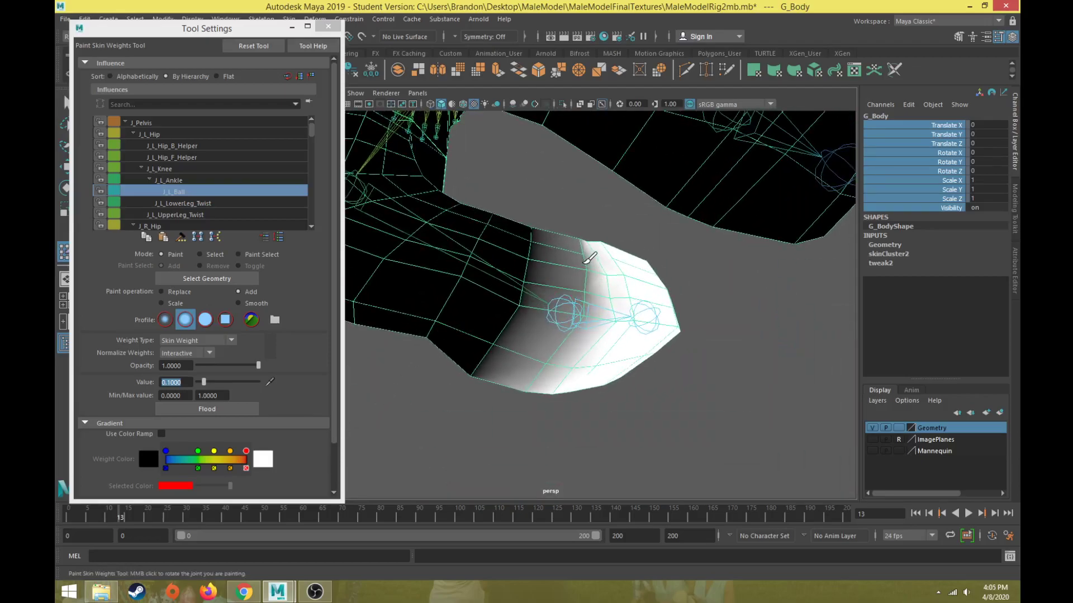
Step: Scrub to frame 43 and add J_L_Ankle weight at 0.1 across the ball of the left foot behind the toes
key(alt+v)
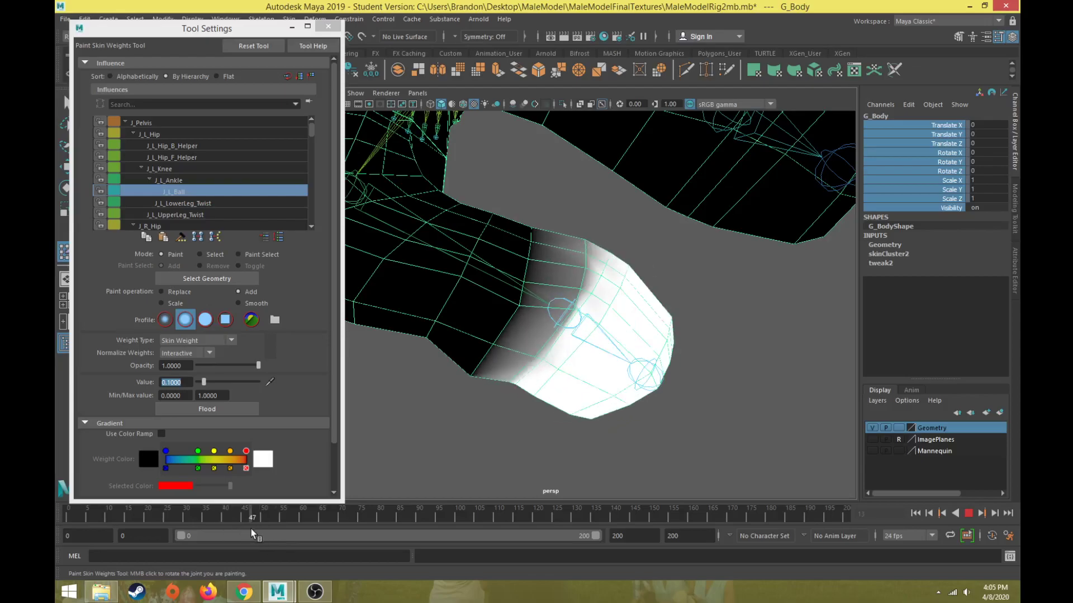
drag(285, 535, 233, 532)
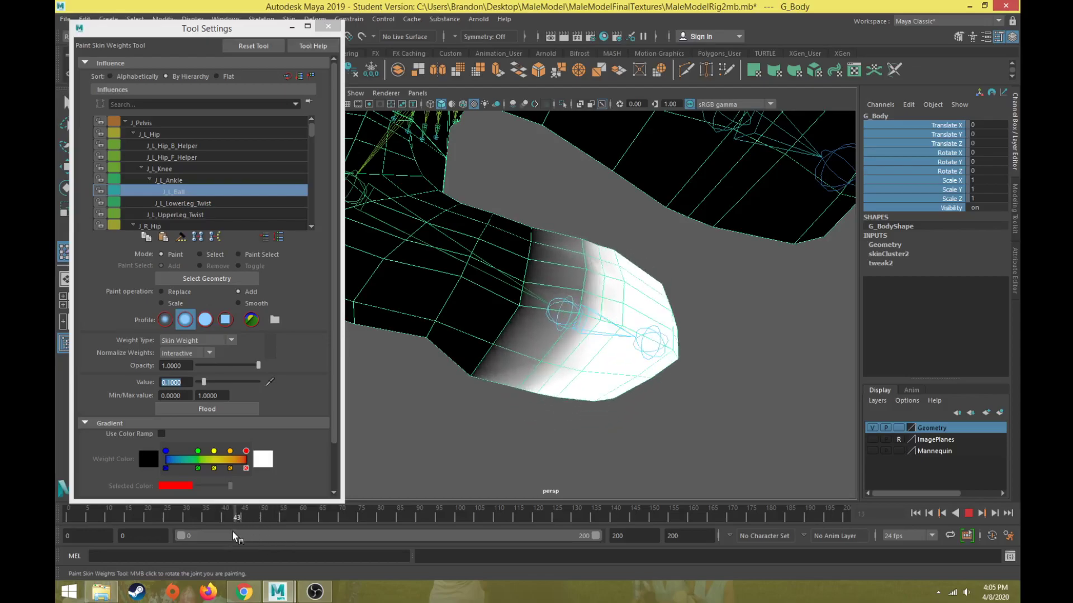
mouse_move(475, 414)
alt+mouse_down()
mouse_move(438, 421)
mouse_move(442, 370)
alt+mouse_up()
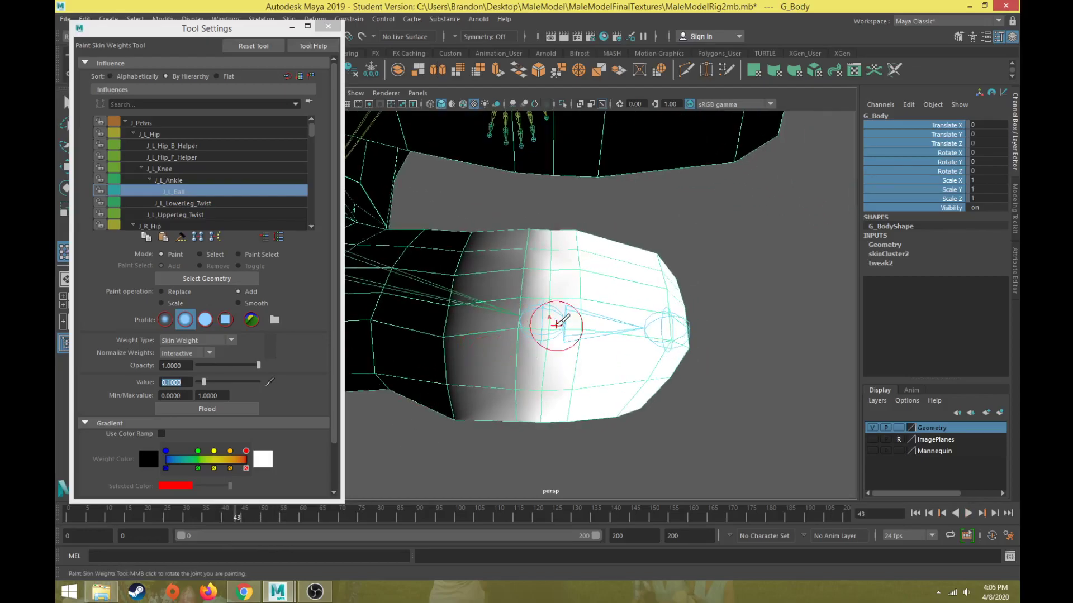
click(173, 179)
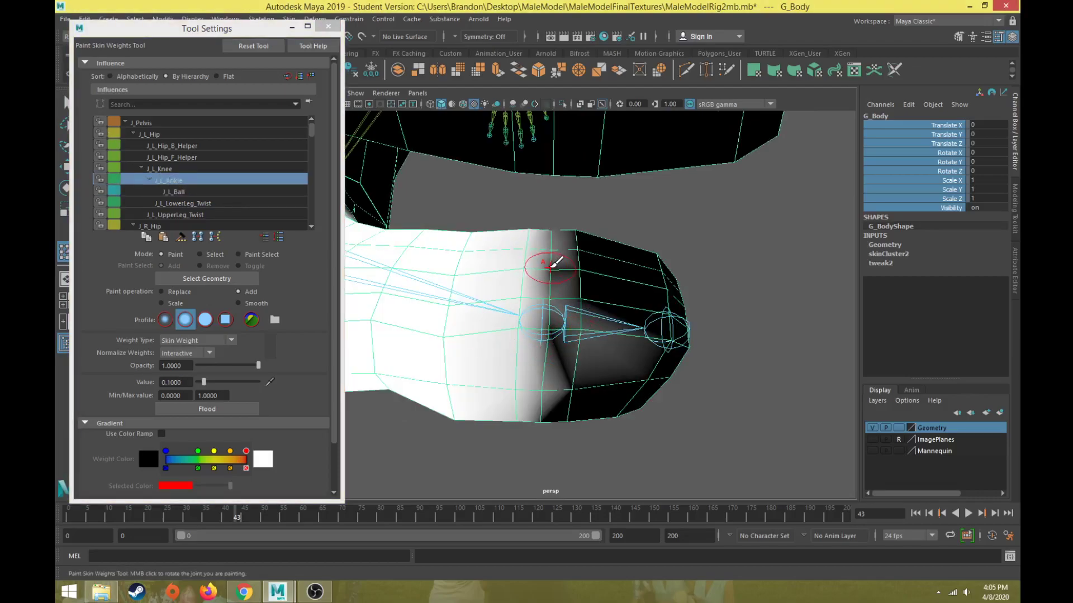
alt+drag(553, 289, 570, 362)
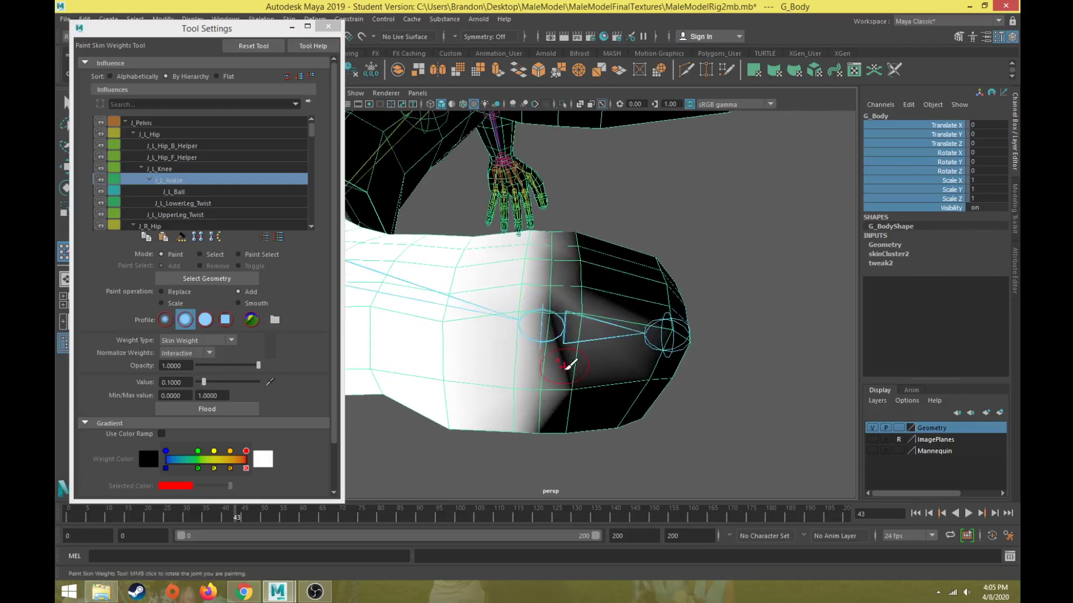
alt+drag(535, 398, 552, 425)
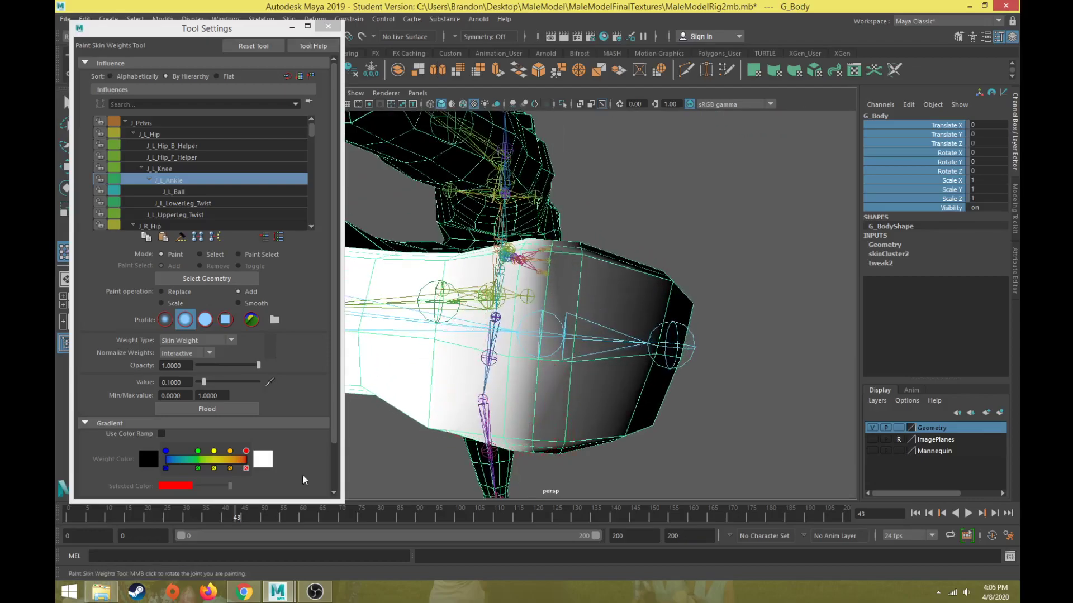
Step: Scrub the ball joint's test rotation between frames 39 and 47 and examine the left toe bend from several angles
key(alt+v)
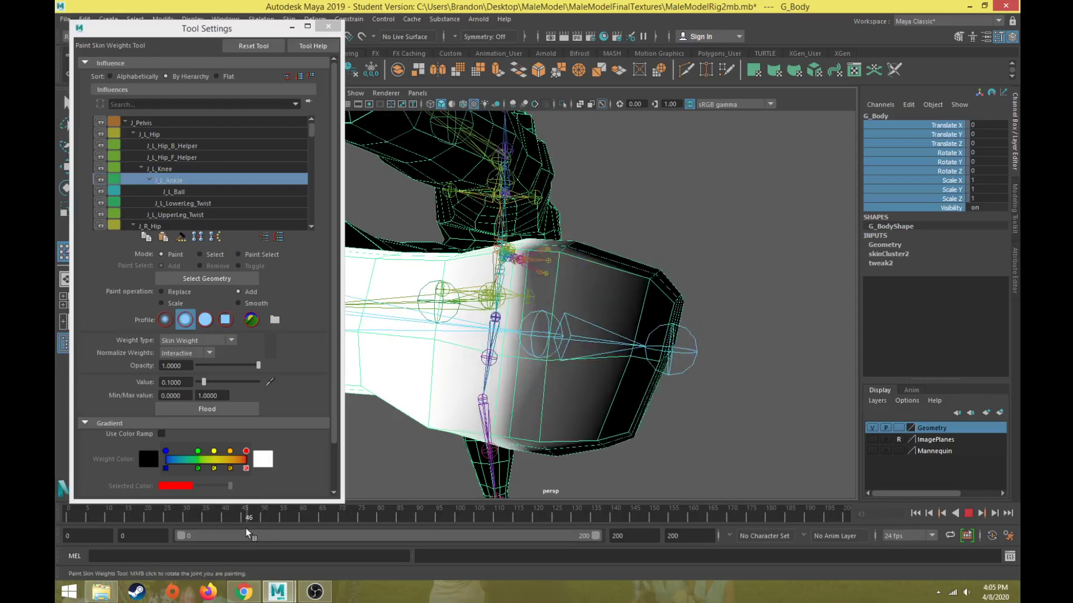
drag(246, 527, 250, 528)
alt+drag(469, 393, 435, 427)
drag(253, 515, 313, 520)
mouse_move(254, 524)
mouse_down()
mouse_move(263, 521)
mouse_move(252, 522)
mouse_up()
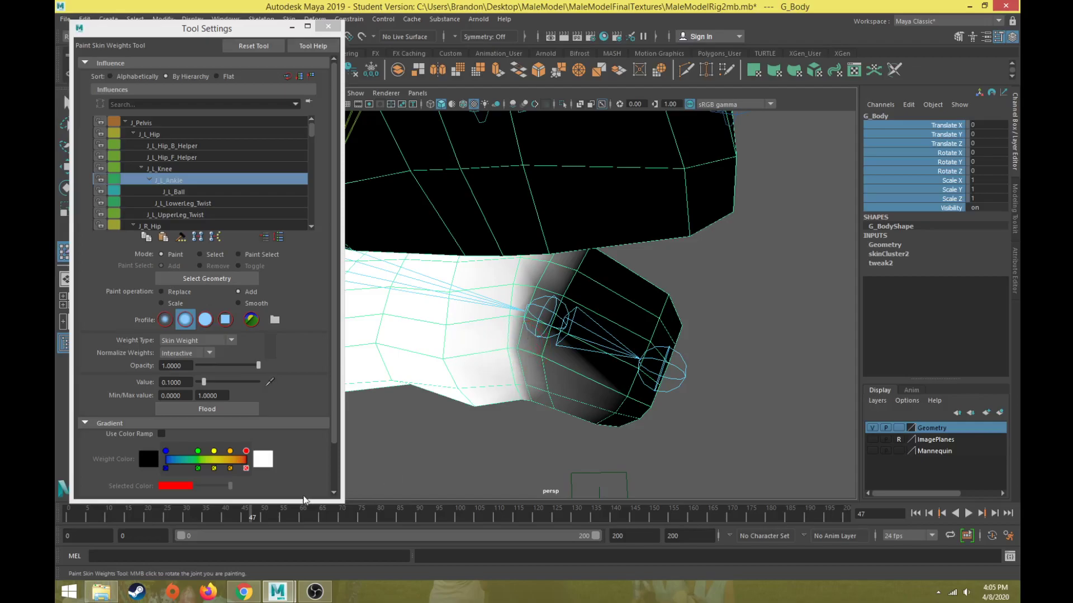
mouse_move(263, 518)
mouse_down()
mouse_move(167, 520)
mouse_move(293, 520)
mouse_move(239, 520)
mouse_move(254, 521)
mouse_up()
scroll(603, 359, down, 3)
alt+drag(604, 359, 343, 414)
drag(257, 515, 220, 520)
alt+drag(471, 368, 543, 289)
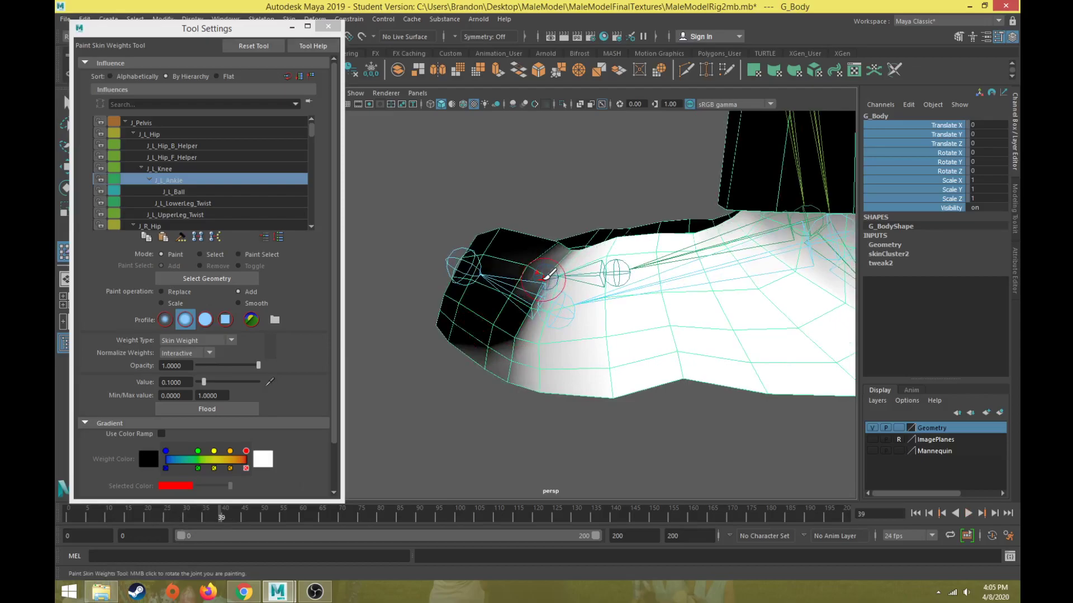
alt+drag(519, 333, 486, 391)
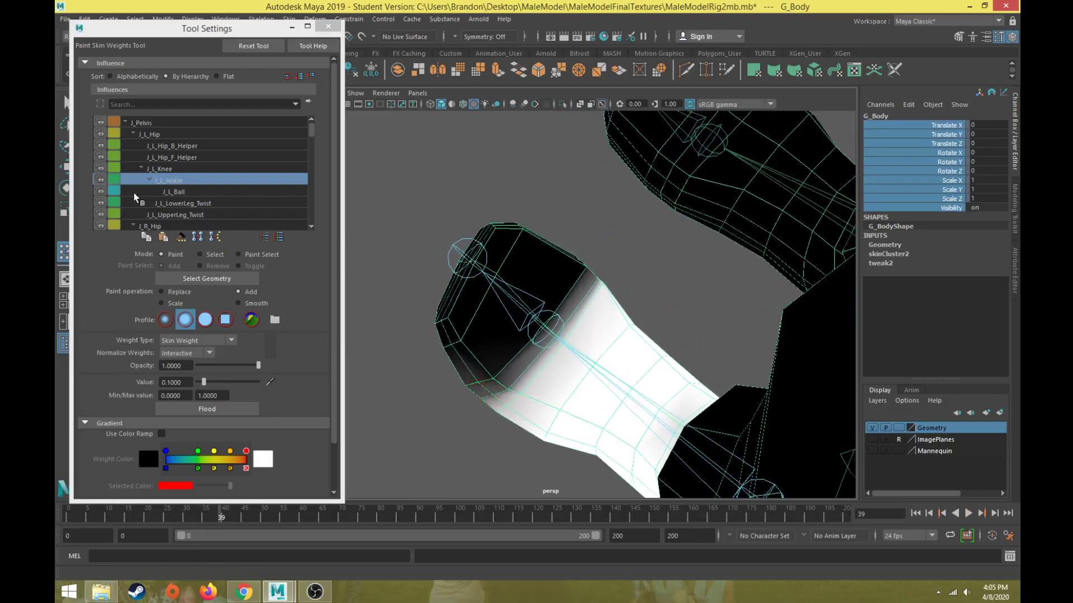
Step: Compare the J_L_Ball and J_L_Ankle influences on the left foot, and play back the toe rotation test
click(185, 190)
click(192, 181)
click(187, 191)
click(190, 181)
click(188, 193)
alt+drag(480, 335, 536, 335)
key(alt+v)
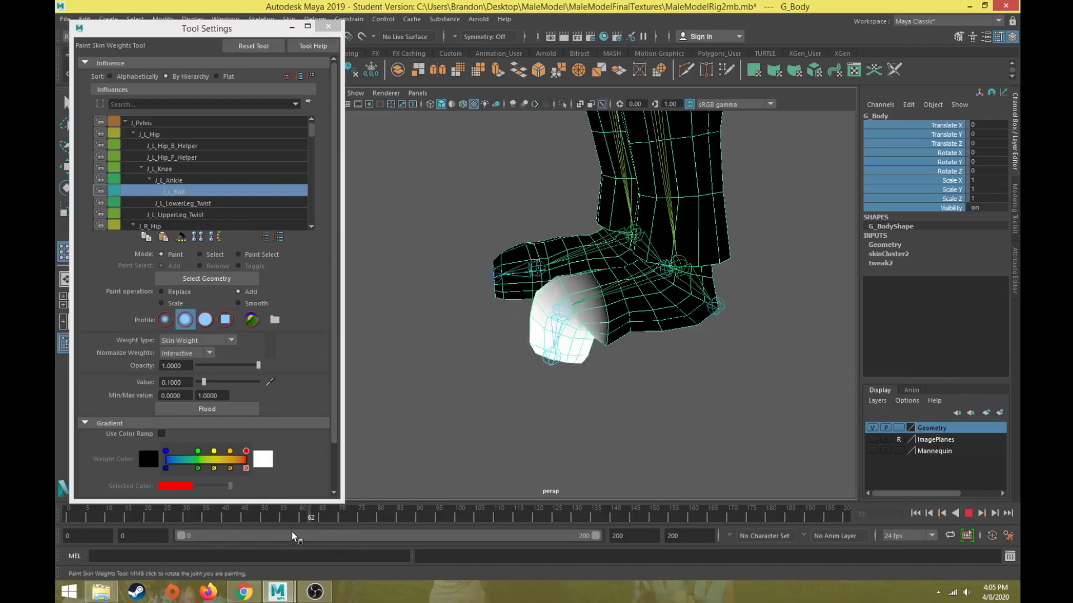
Step: Display the J_L_Hip influence at frame 0 and examine its weights on the left thigh and knee from several sides
scroll(503, 345, down, 5)
alt+middle_drag(523, 311, 485, 419)
click(160, 134)
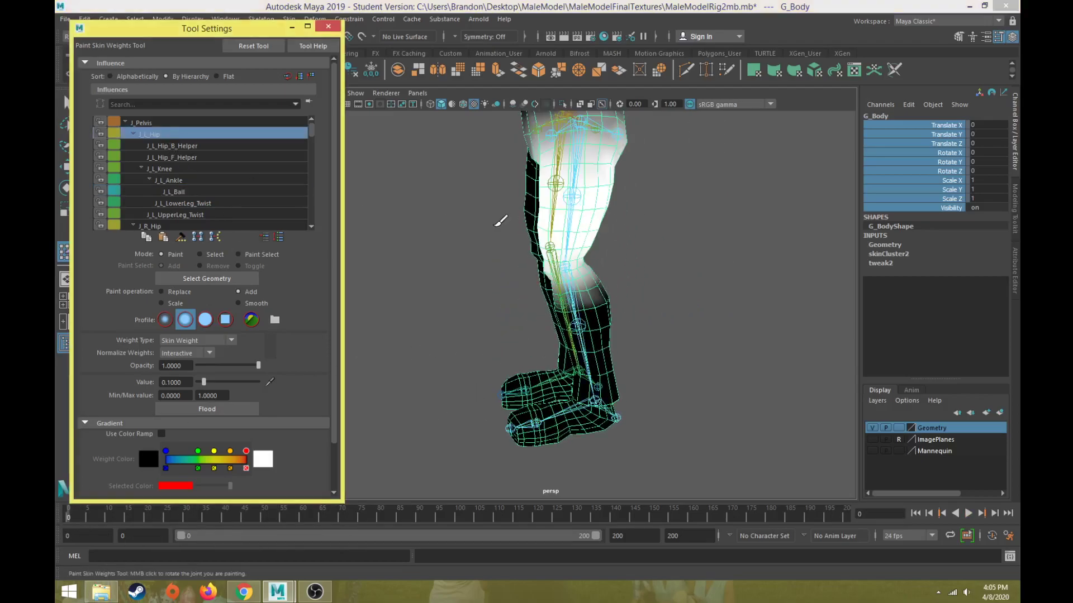
alt+drag(500, 221, 588, 237)
alt+middle_drag(597, 290, 529, 283)
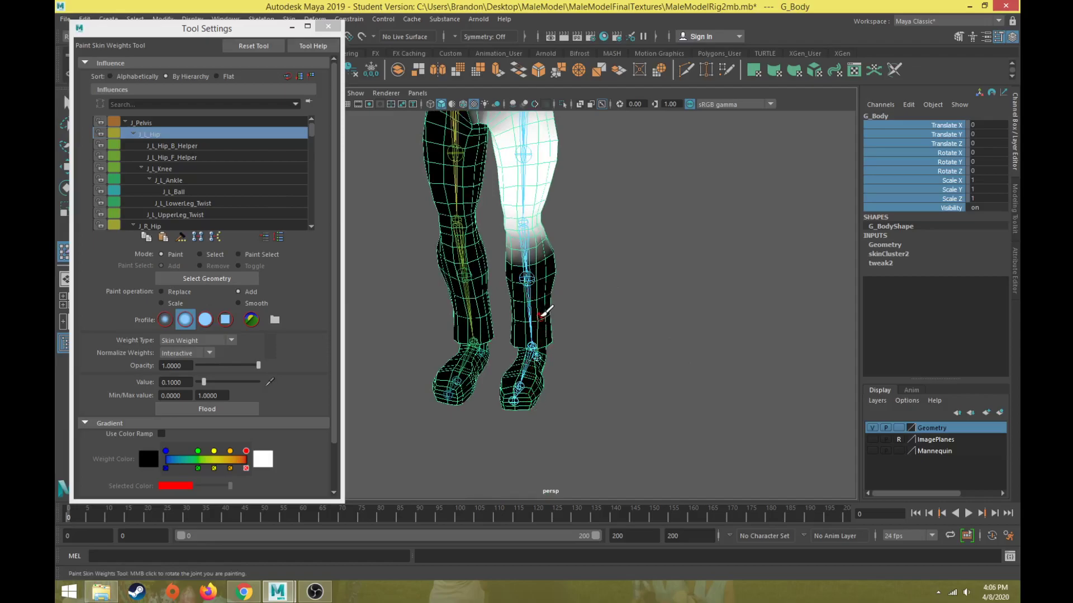
scroll(528, 252, up, 3)
alt+middle_drag(528, 252, 600, 387)
scroll(566, 306, up, 2)
alt+drag(599, 387, 176, 161)
Step: Examine the J_L_Knee, J_L_Ankle and J_L_Ball weights down the left leg in turn, and return to the J_L_Hip influence
click(171, 171)
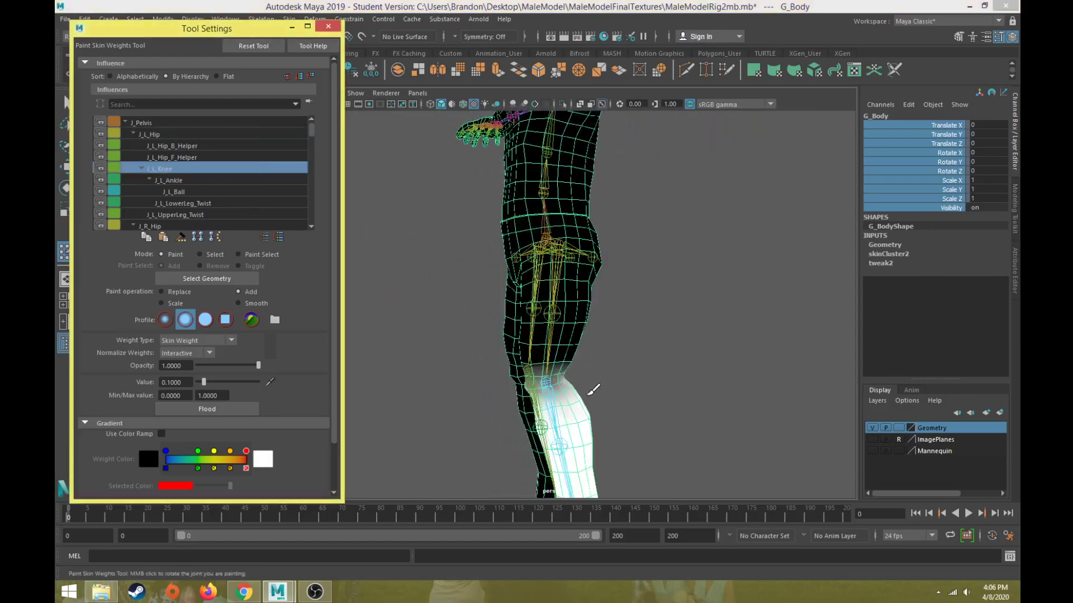
alt+middle_drag(591, 390, 586, 230)
mouse_move(587, 230)
alt+mouse_down()
mouse_move(470, 241)
mouse_move(489, 276)
mouse_move(559, 263)
mouse_move(647, 292)
mouse_move(646, 280)
mouse_move(631, 279)
mouse_move(639, 276)
alt+mouse_up()
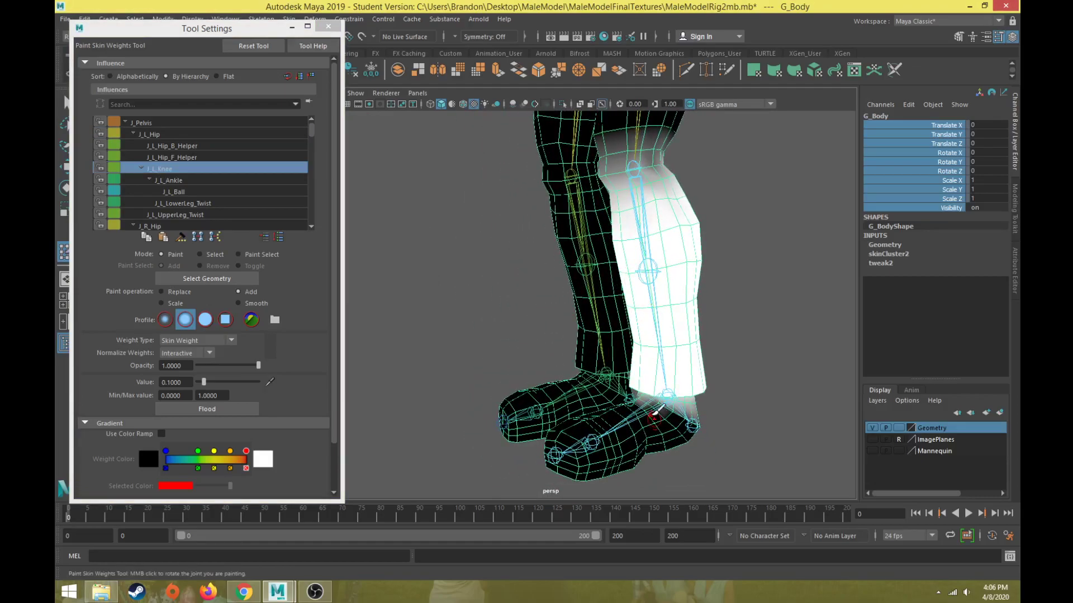
click(179, 180)
mouse_move(603, 306)
alt+mouse_down()
mouse_move(642, 324)
mouse_move(621, 336)
mouse_move(531, 315)
alt+mouse_up()
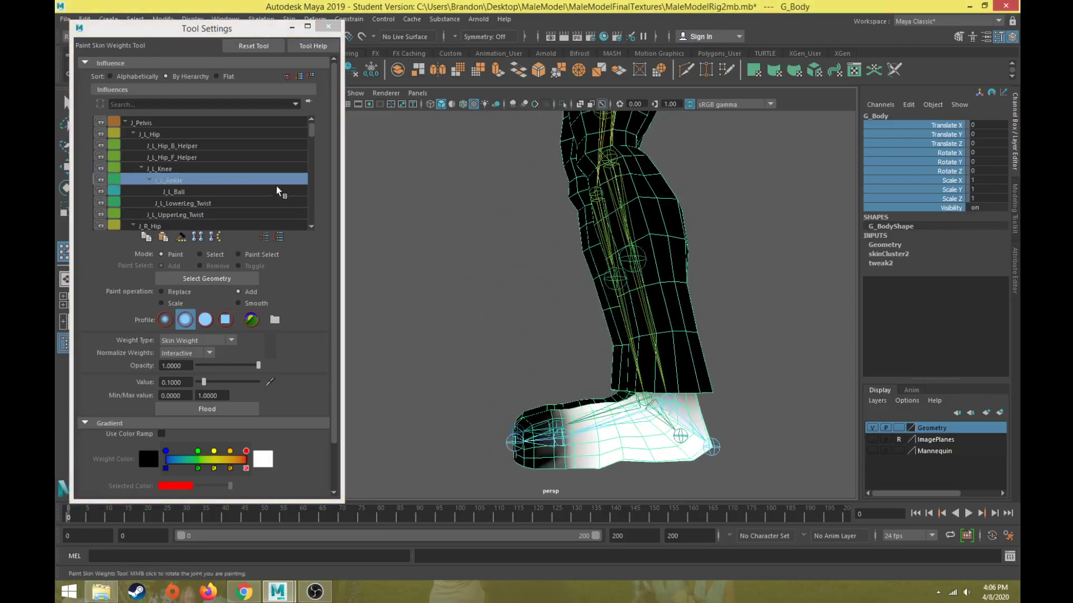
click(239, 192)
alt+drag(414, 350, 523, 270)
scroll(467, 304, down, 6)
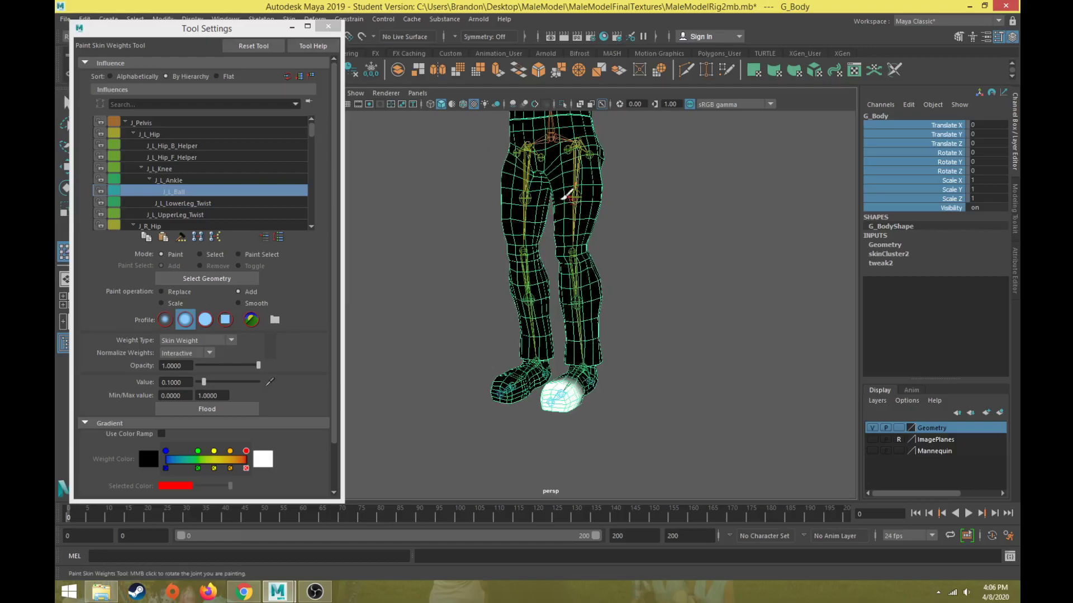
click(175, 133)
alt+middle_drag(601, 286, 609, 320)
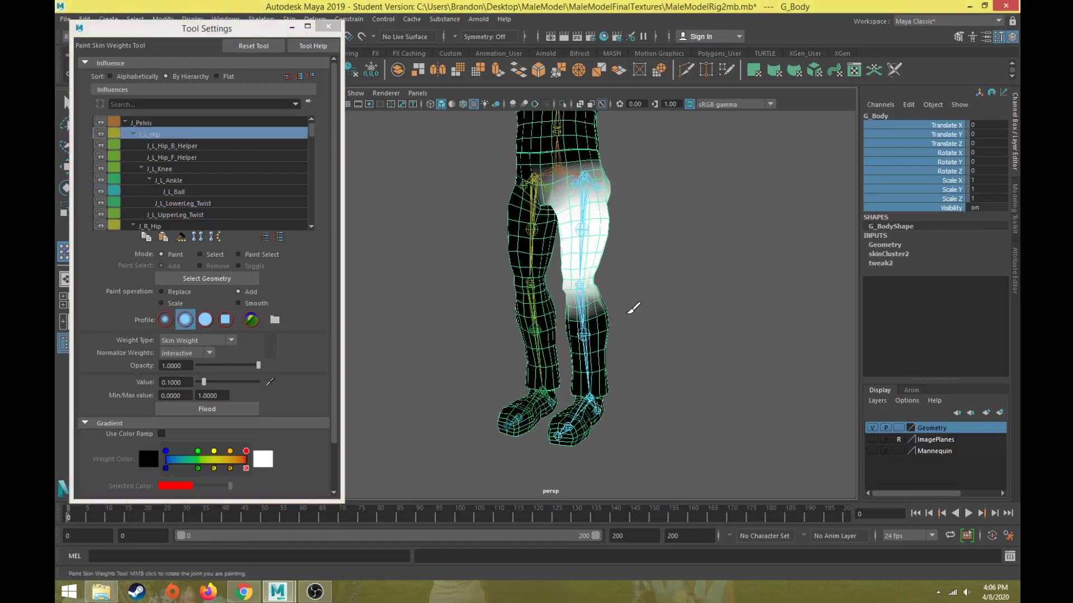